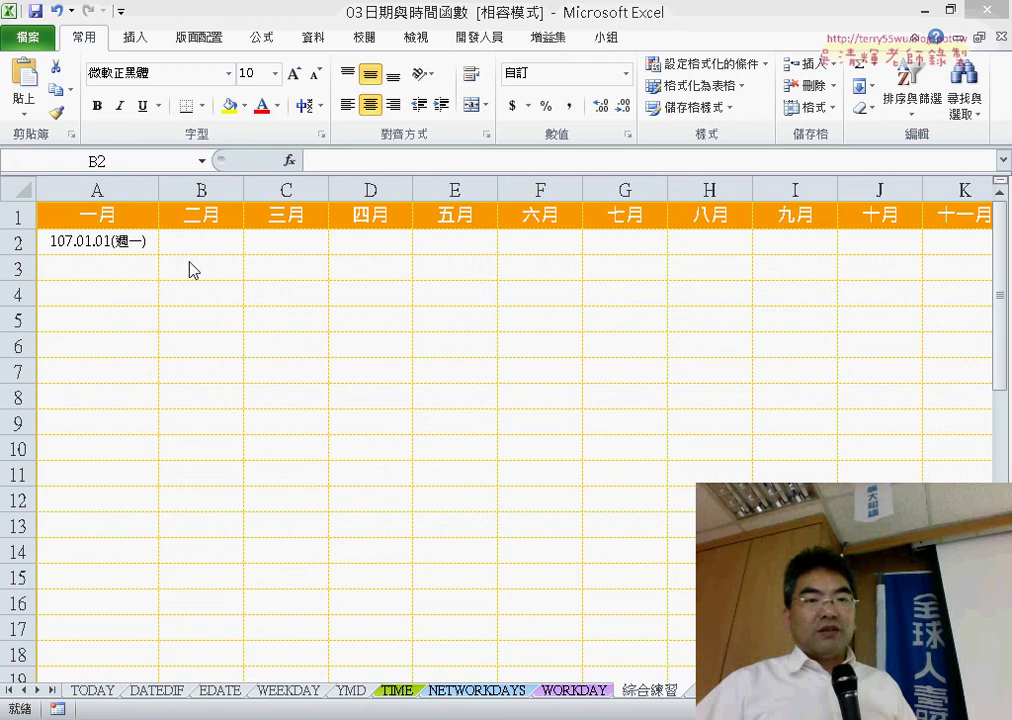
# Step: Inspect the January start date in A2 and the empty month cells B2–D2
pyautogui.click(199, 240)
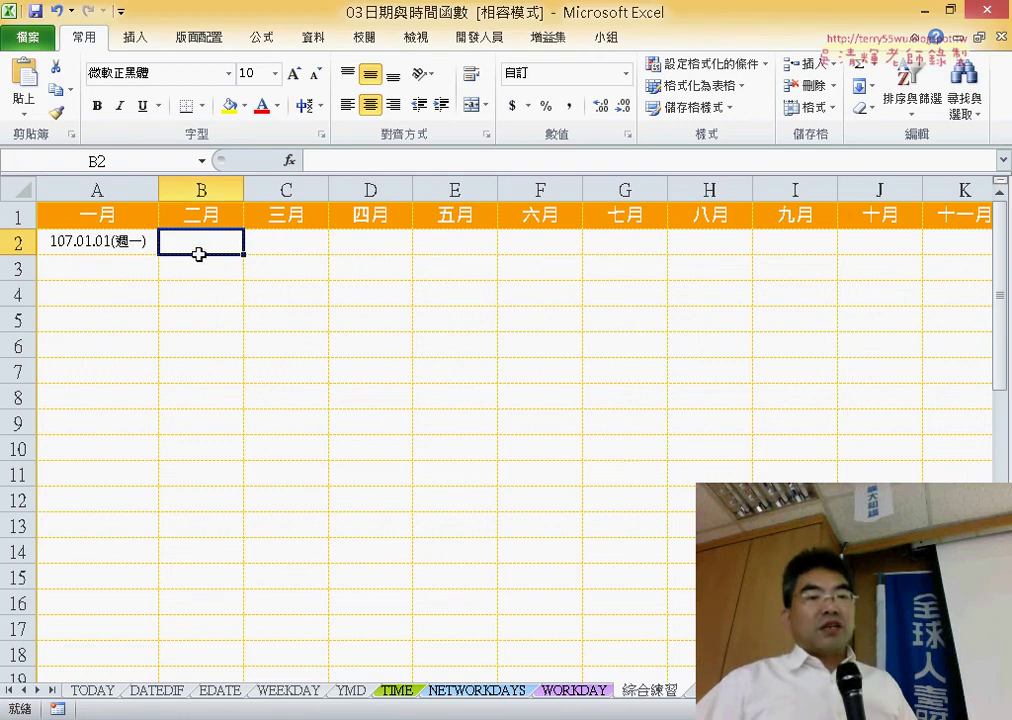
pyautogui.click(125, 241)
pyautogui.click(190, 240)
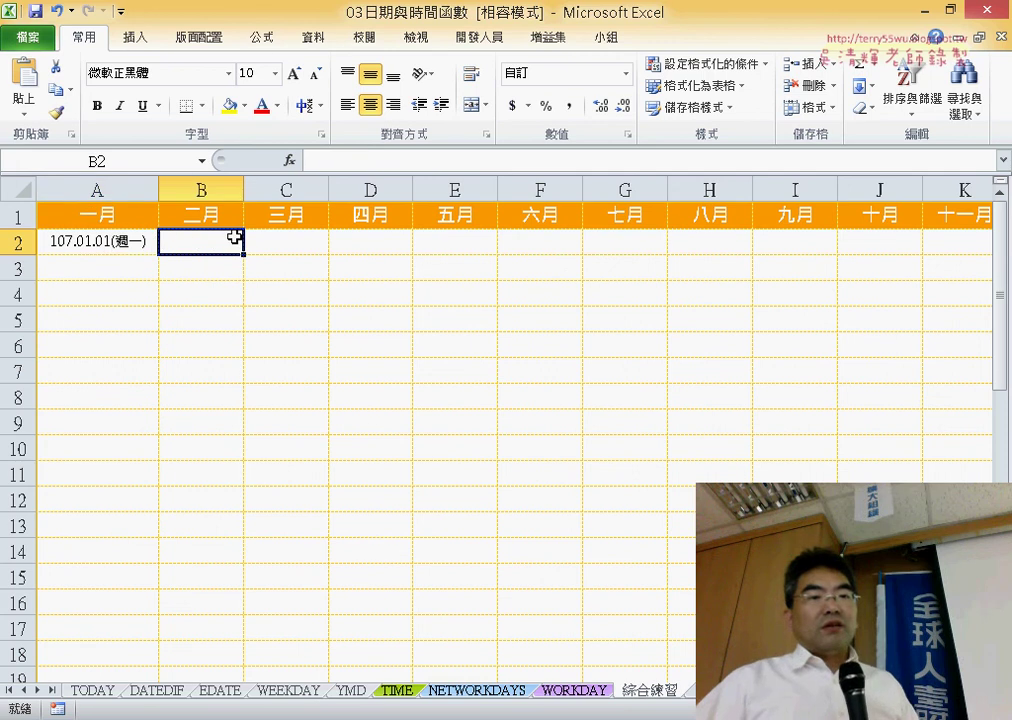
pyautogui.click(132, 245)
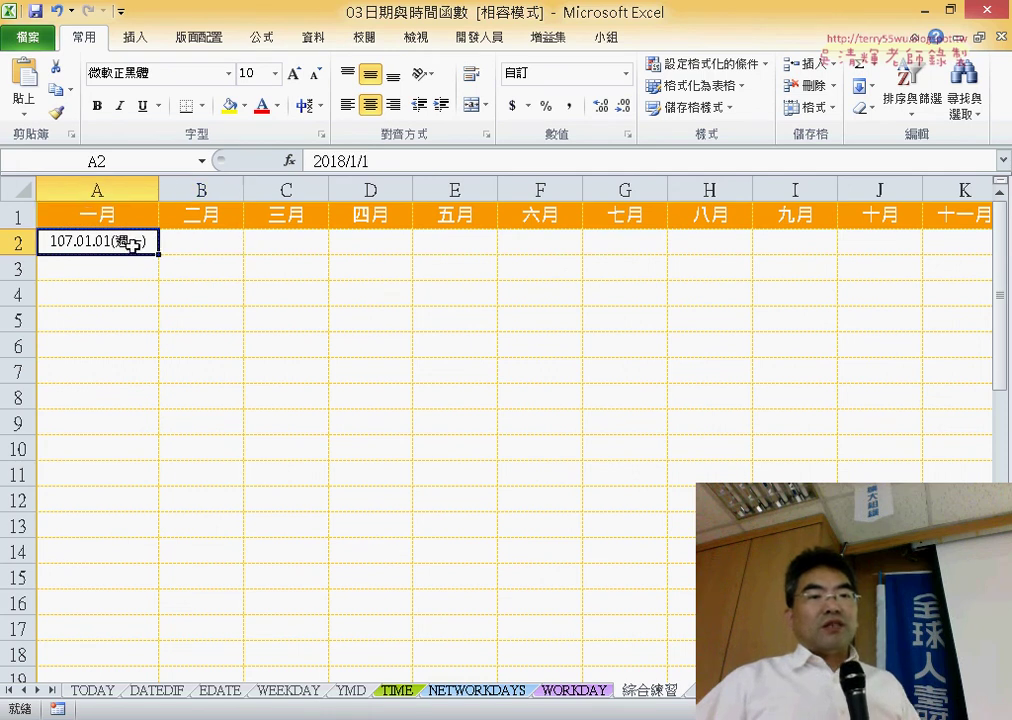
pyautogui.click(194, 246)
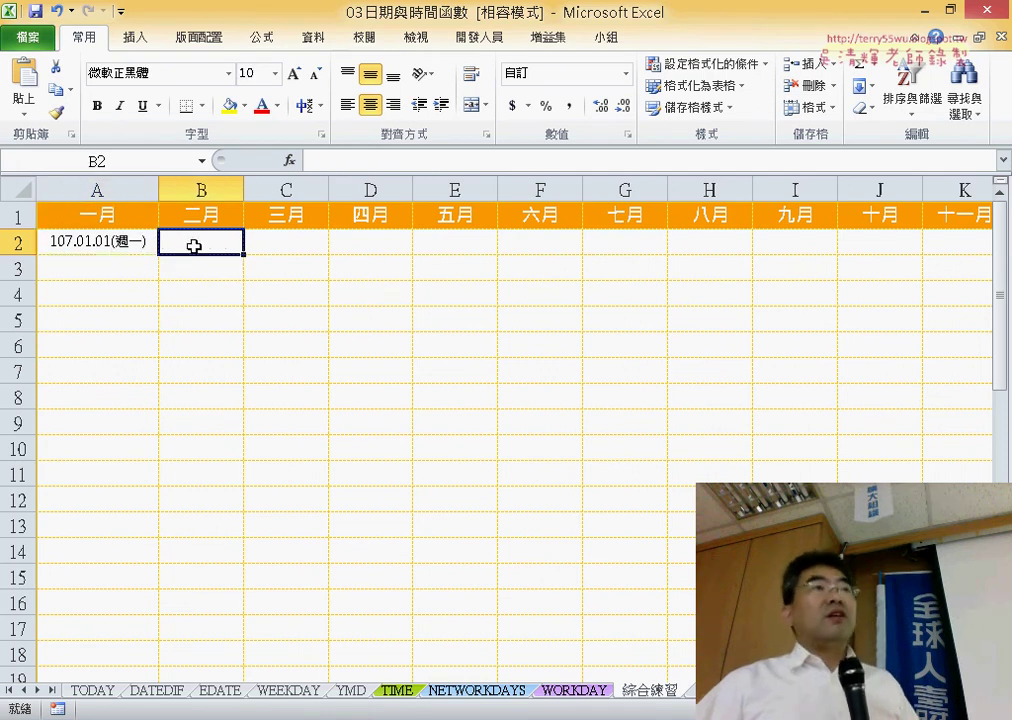
pyautogui.click(268, 241)
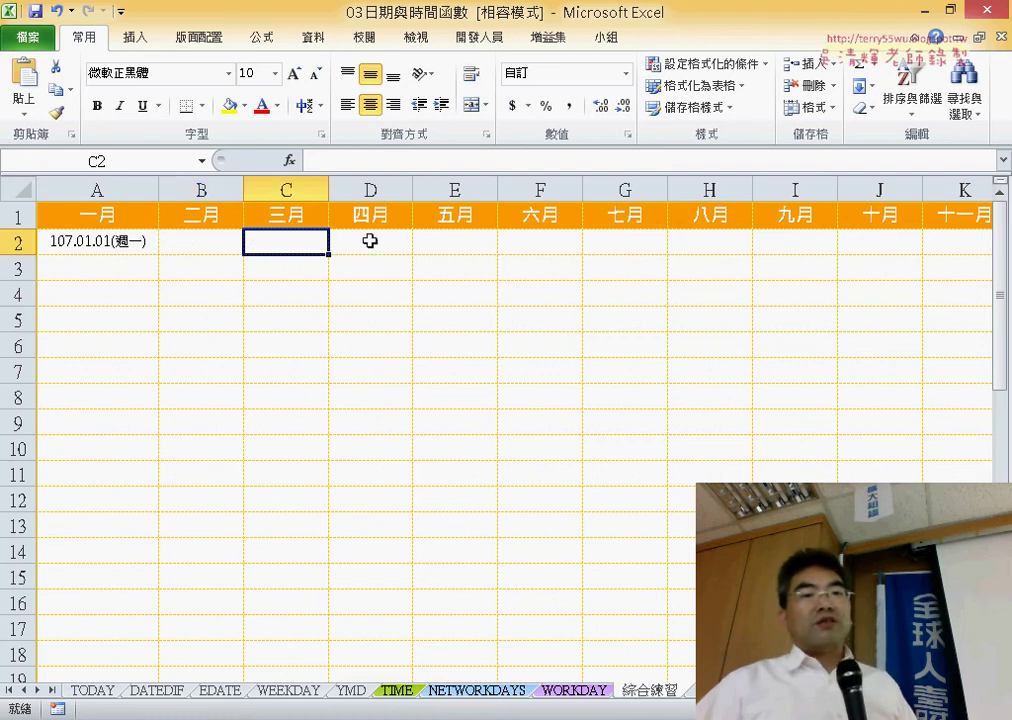
pyautogui.click(371, 241)
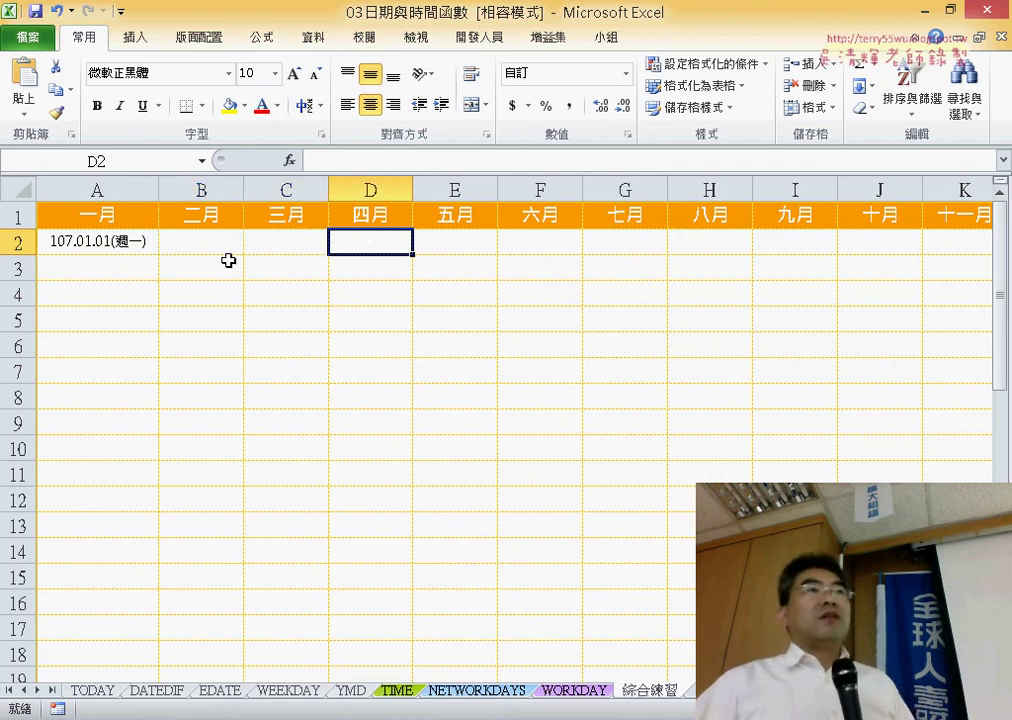
pyautogui.click(119, 268)
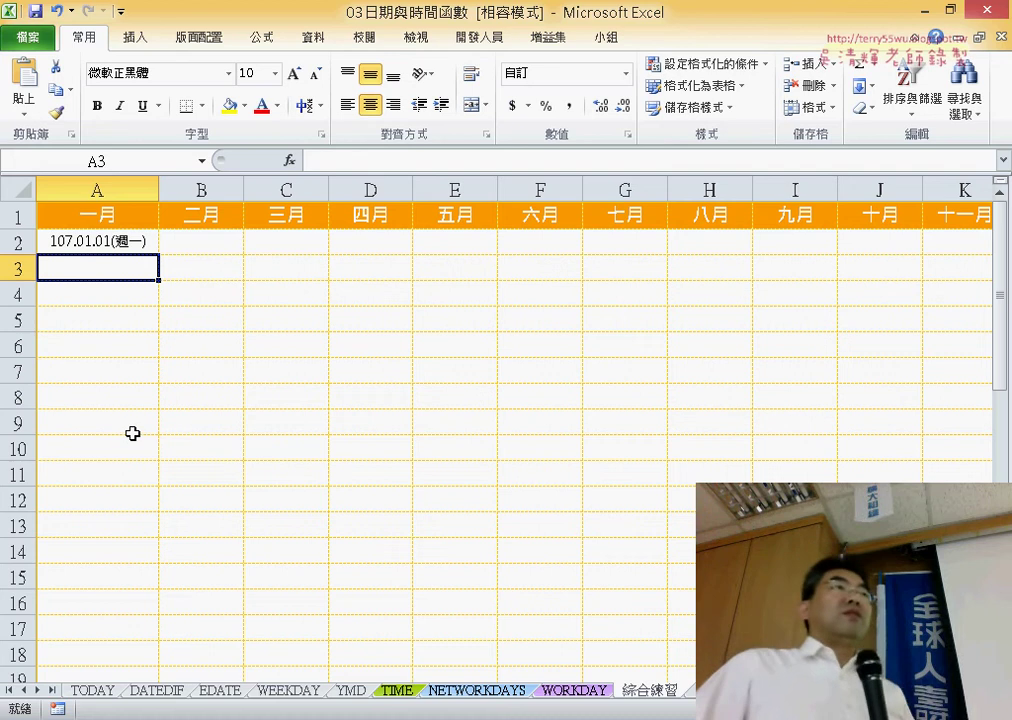
pyautogui.click(222, 239)
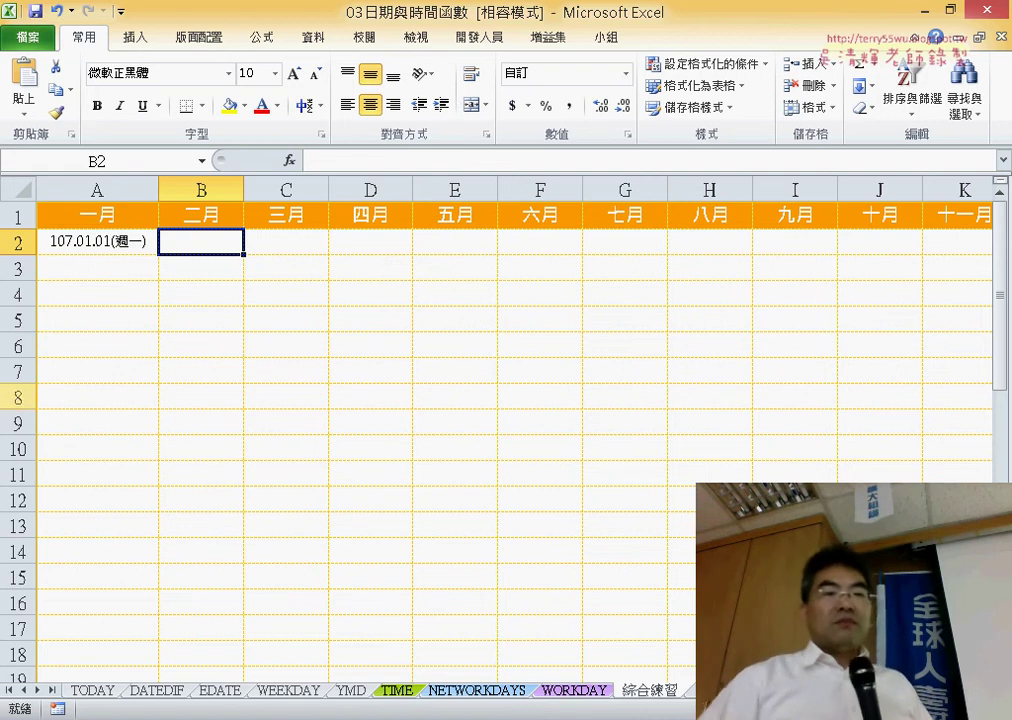
# Step: Preview the EDATE function, cancel it, and consult the EDATE exercise sheet before returning
pyautogui.click(290, 161)
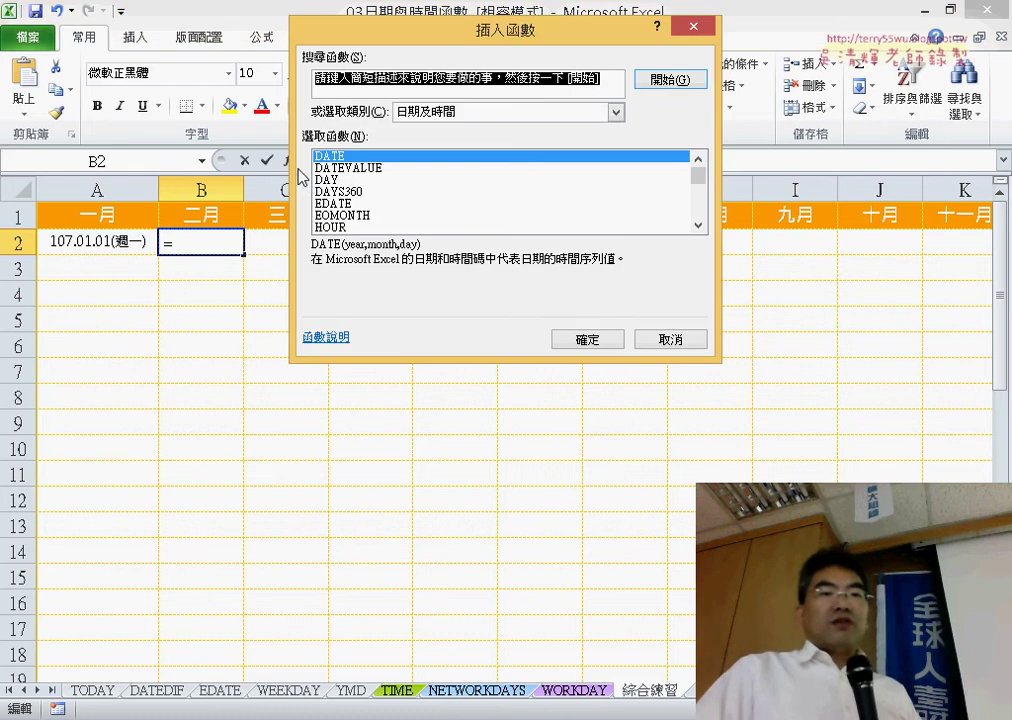
pyautogui.click(363, 204)
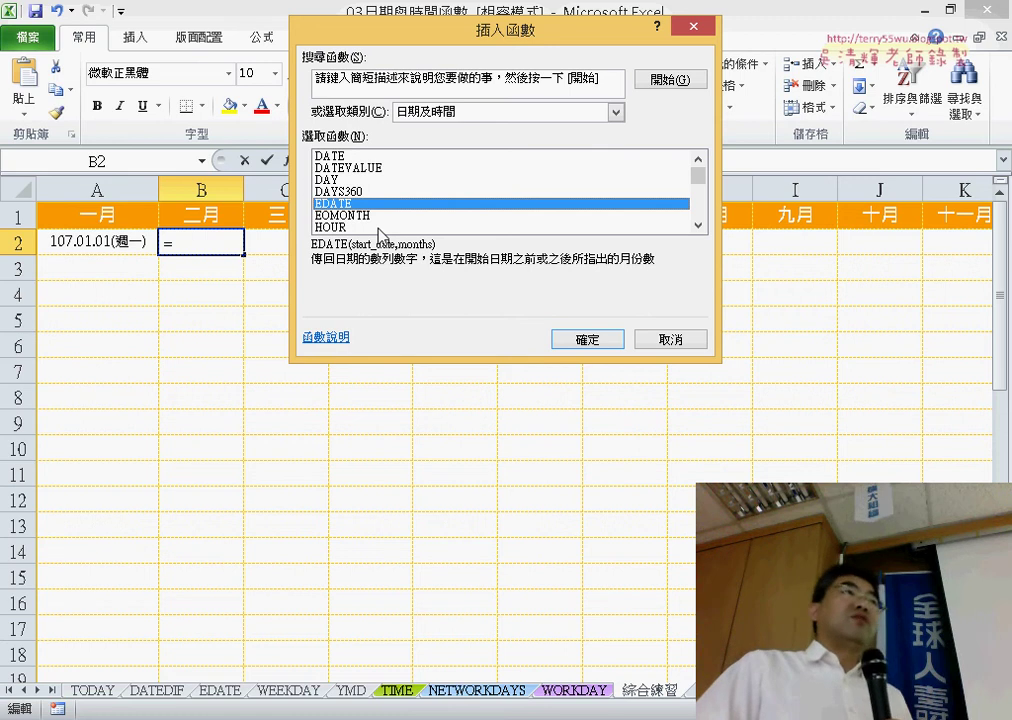
pyautogui.click(690, 342)
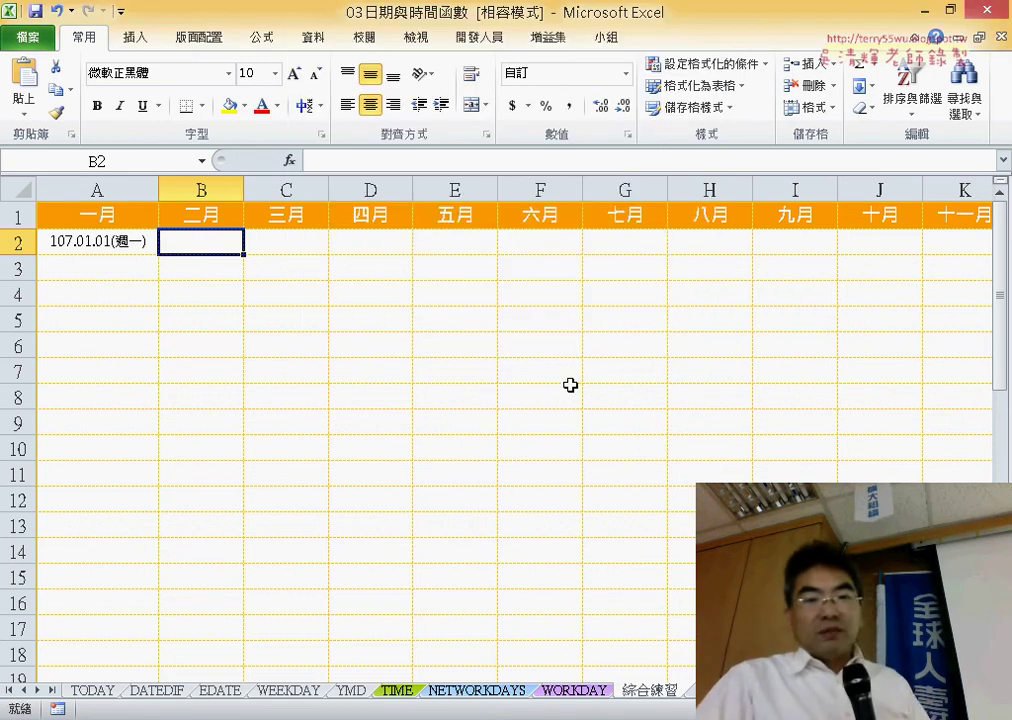
pyautogui.scroll(-5, 568, 385)
pyautogui.scroll(-4, 568, 385)
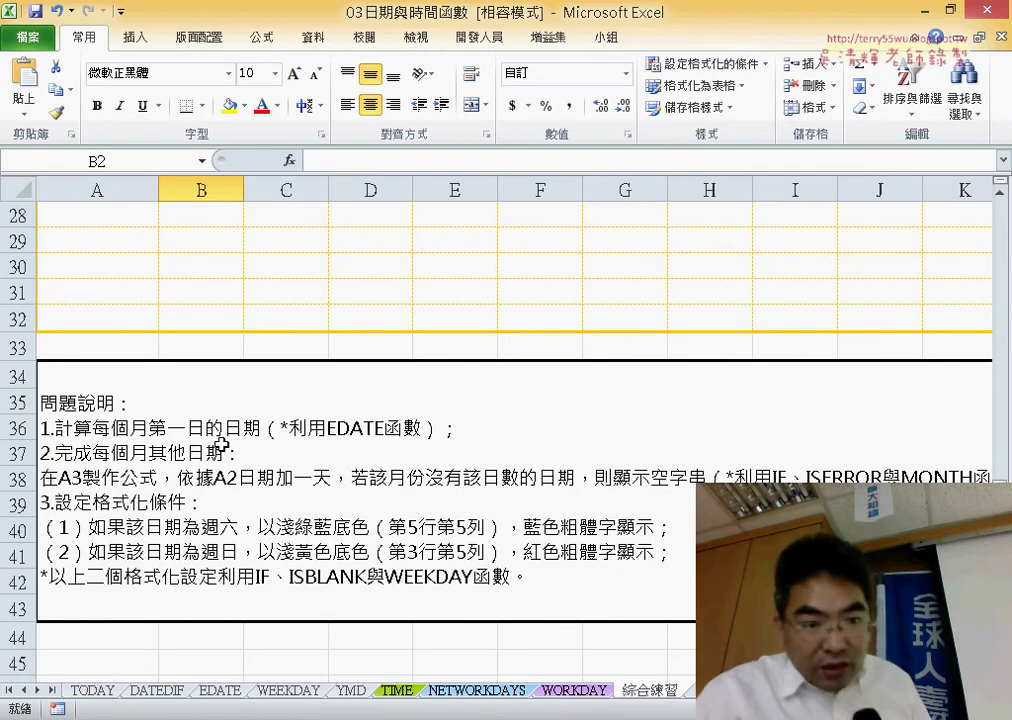
pyautogui.scroll(8, 218, 440)
pyautogui.scroll(1, 219, 420)
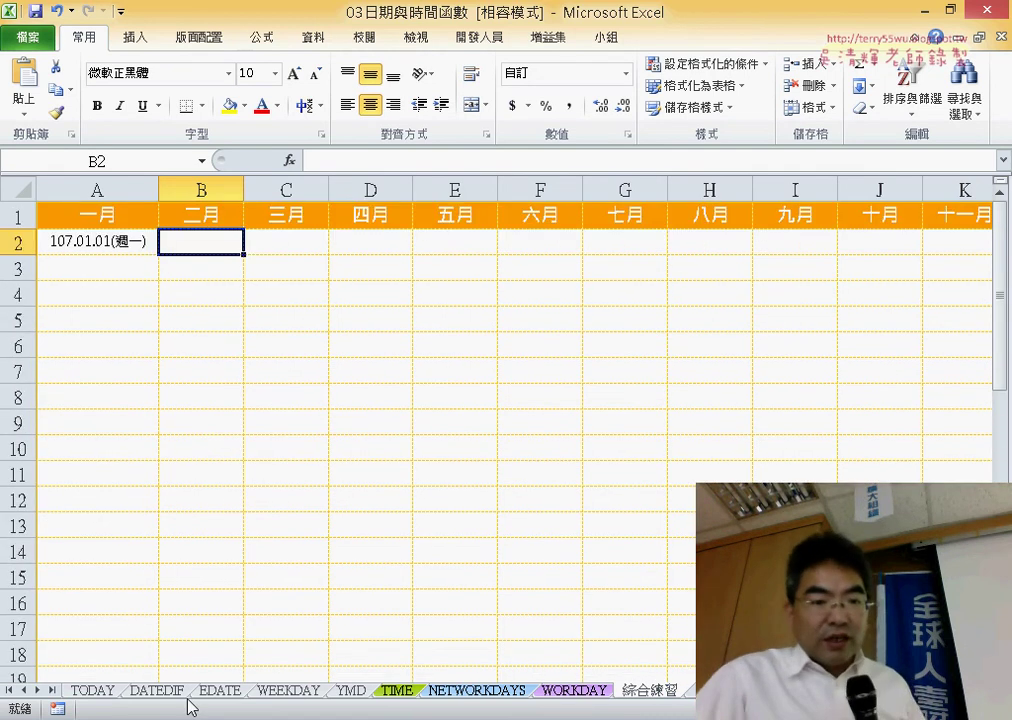
pyautogui.click(218, 690)
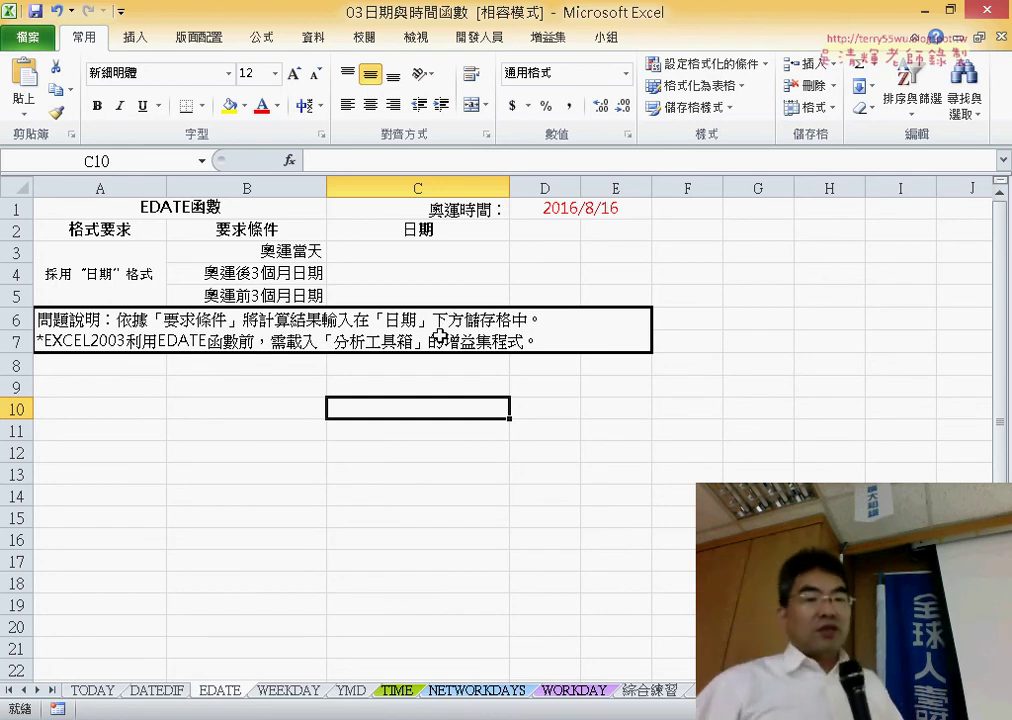
pyautogui.click(656, 698)
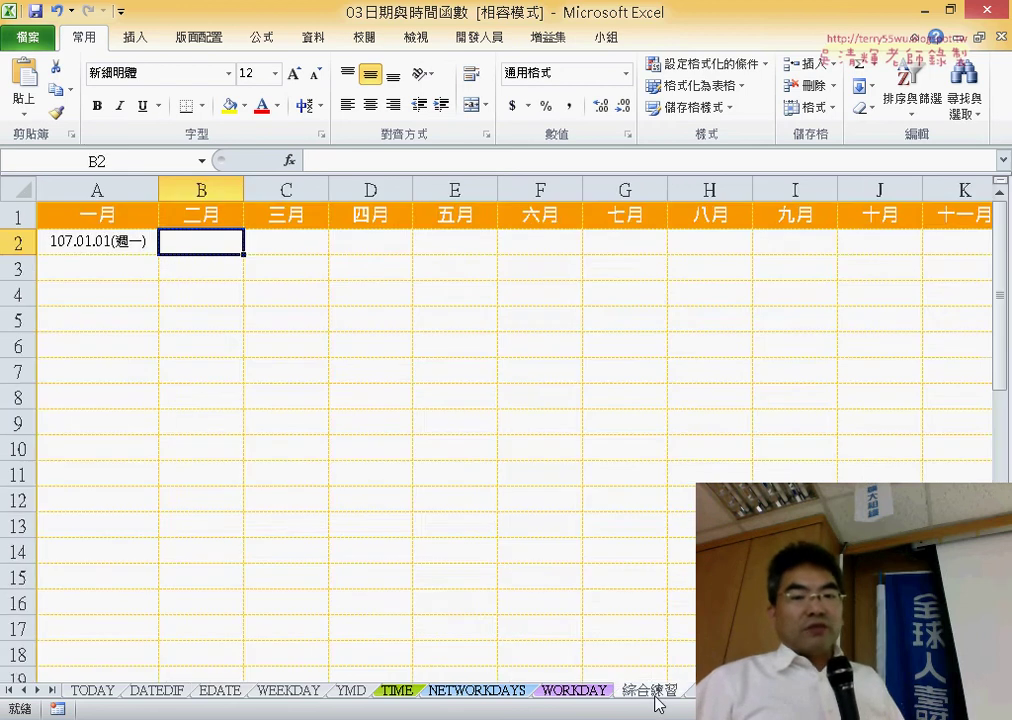
# Step: Insert EDATE into B2 with Start_date A2 and Months 1
pyautogui.click(290, 161)
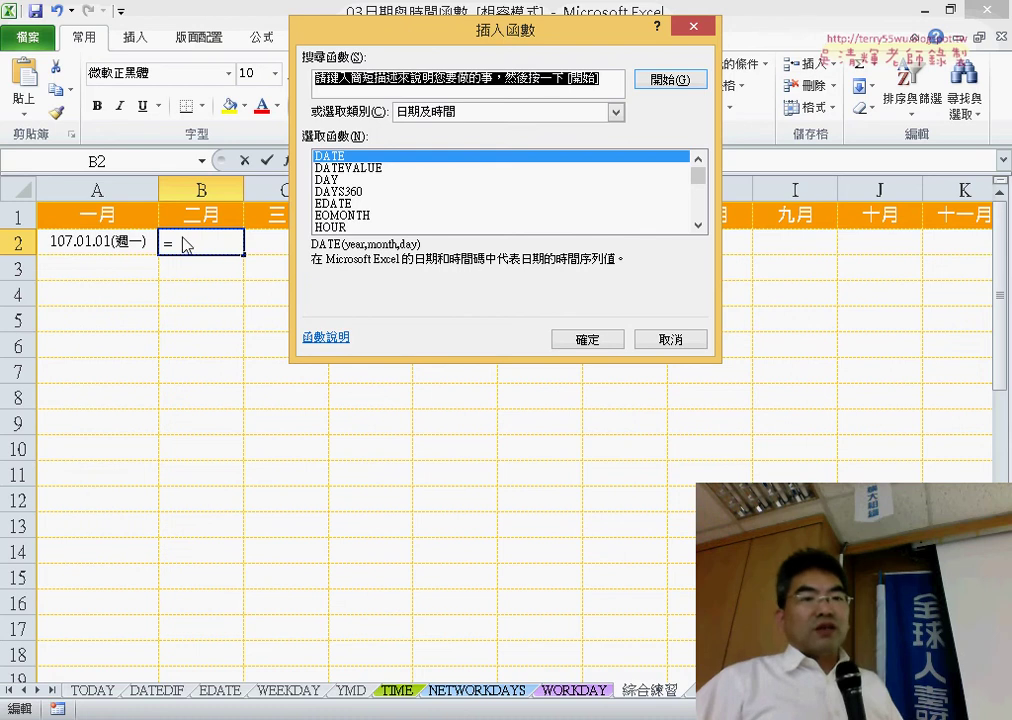
pyautogui.click(340, 203)
pyautogui.click(587, 340)
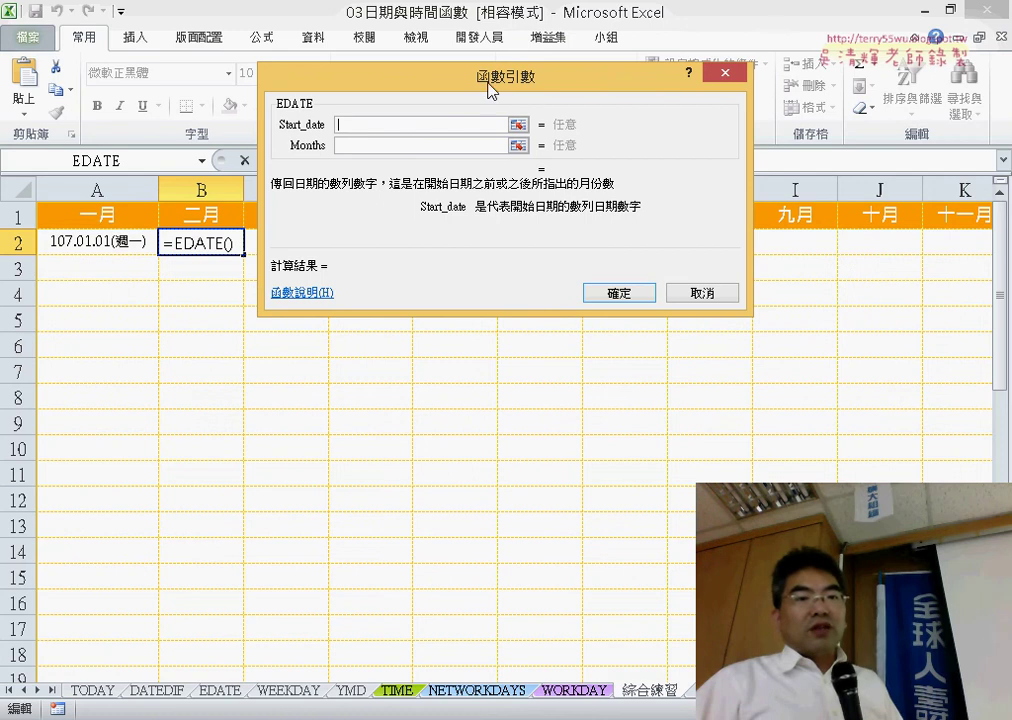
pyautogui.moveTo(490, 90); pyautogui.dragTo(476, 315)
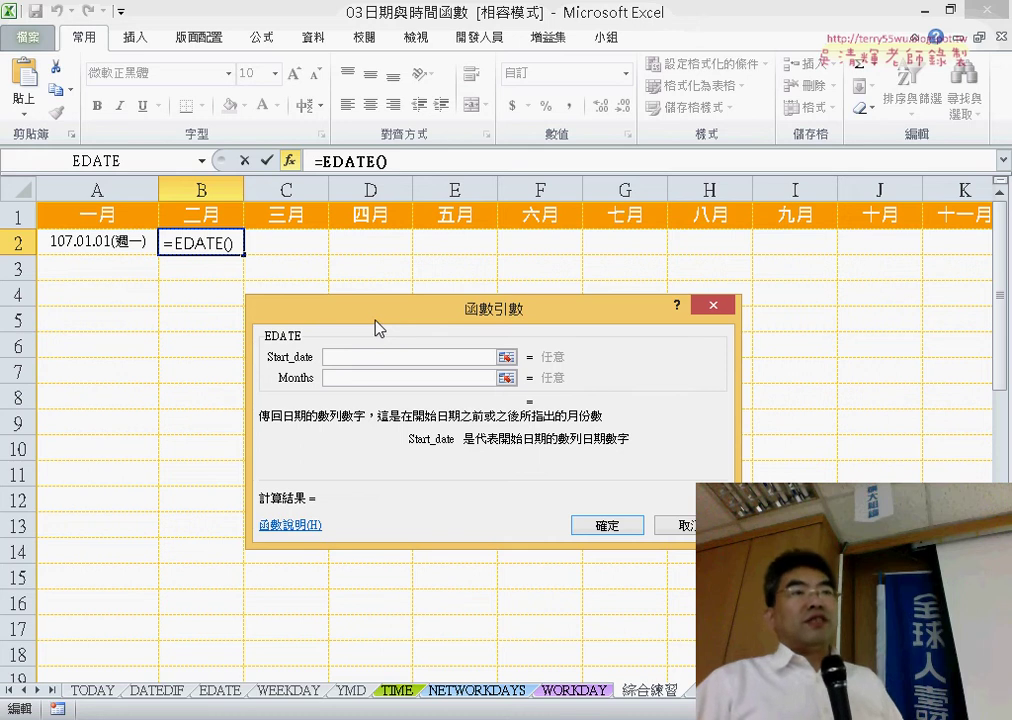
pyautogui.click(117, 243)
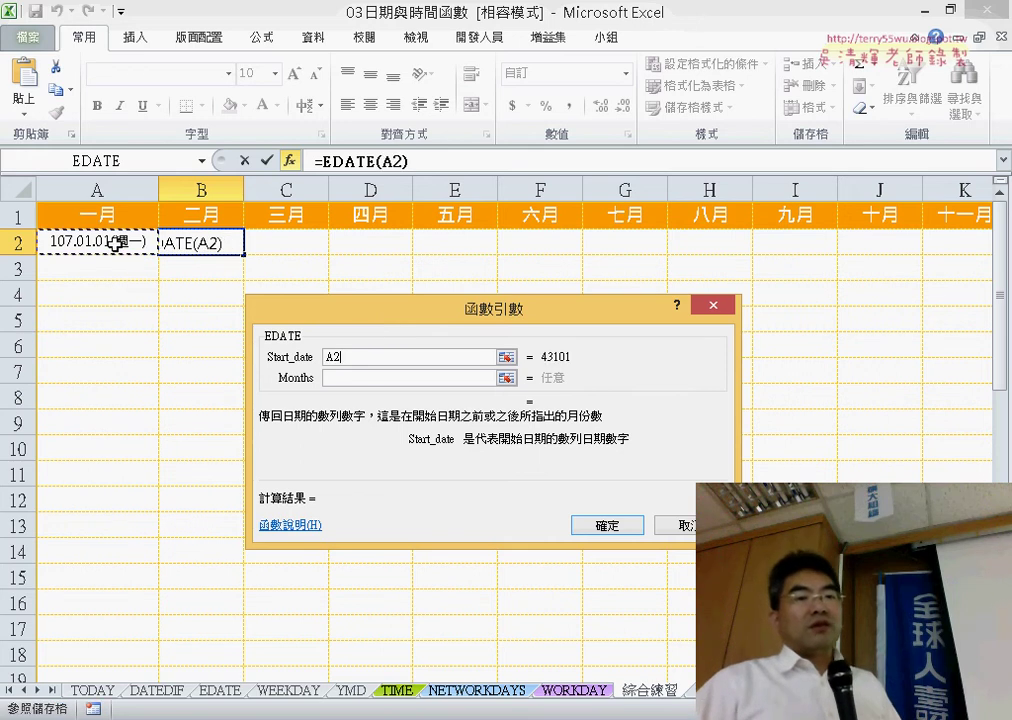
pyautogui.click(343, 378)
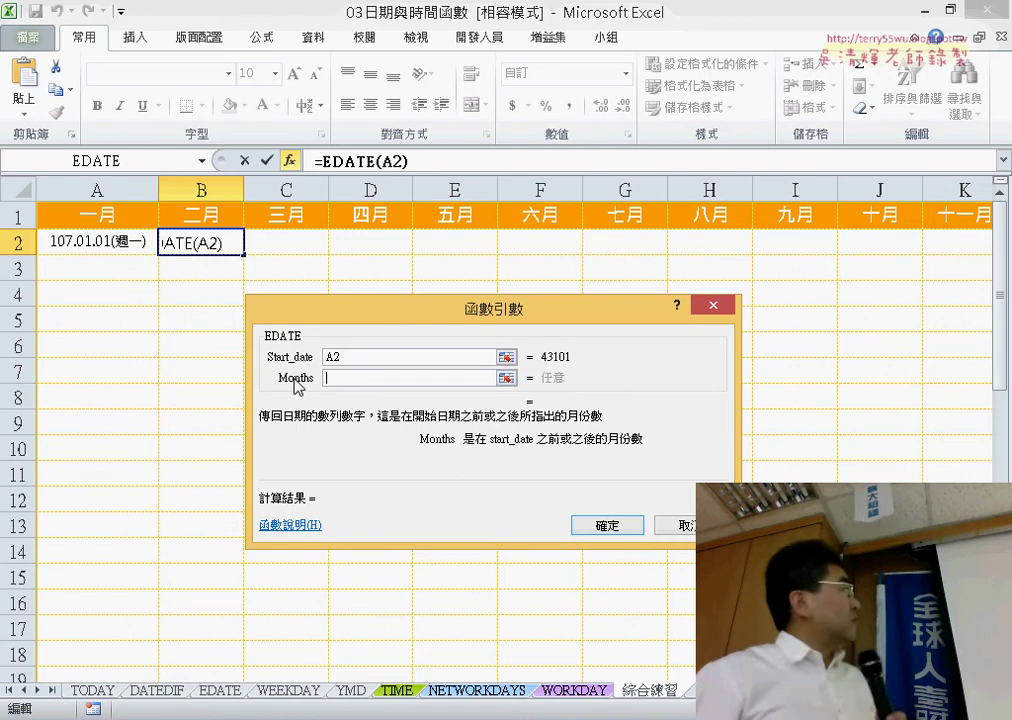
pyautogui.moveTo(403, 301); pyautogui.dragTo(451, 128)
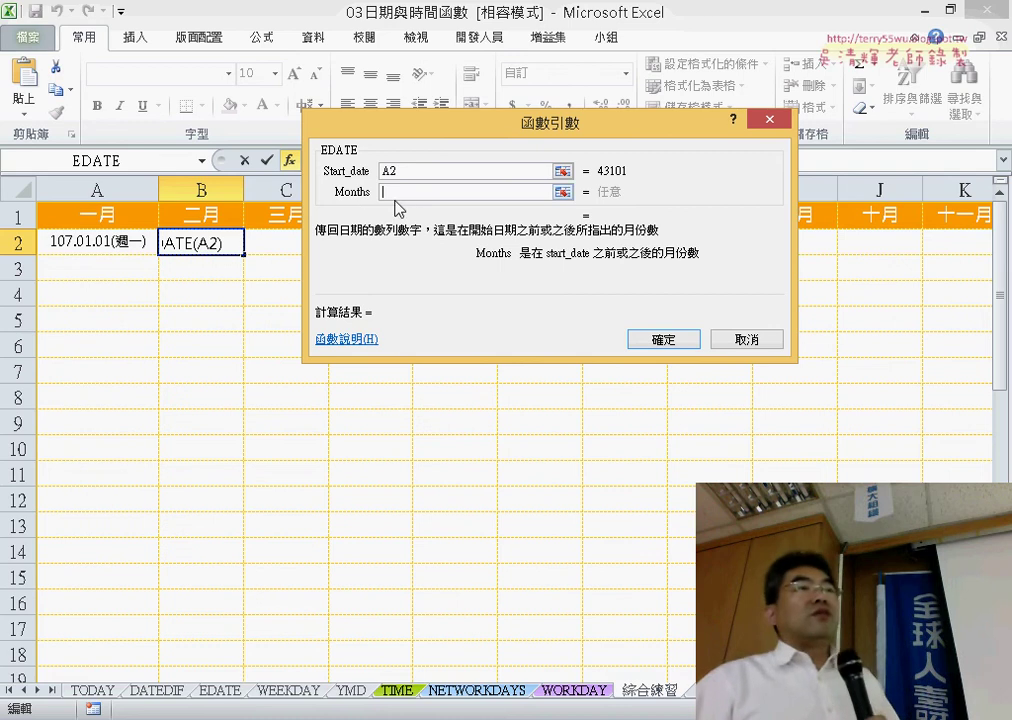
pyautogui.click(459, 190)
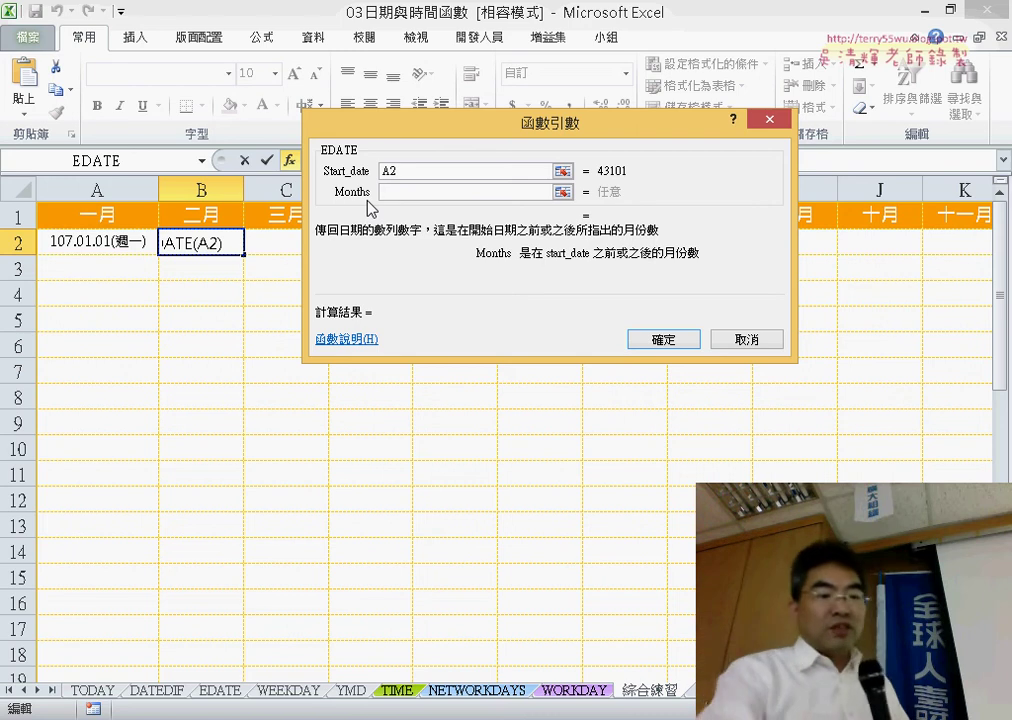
pyautogui.write('1')
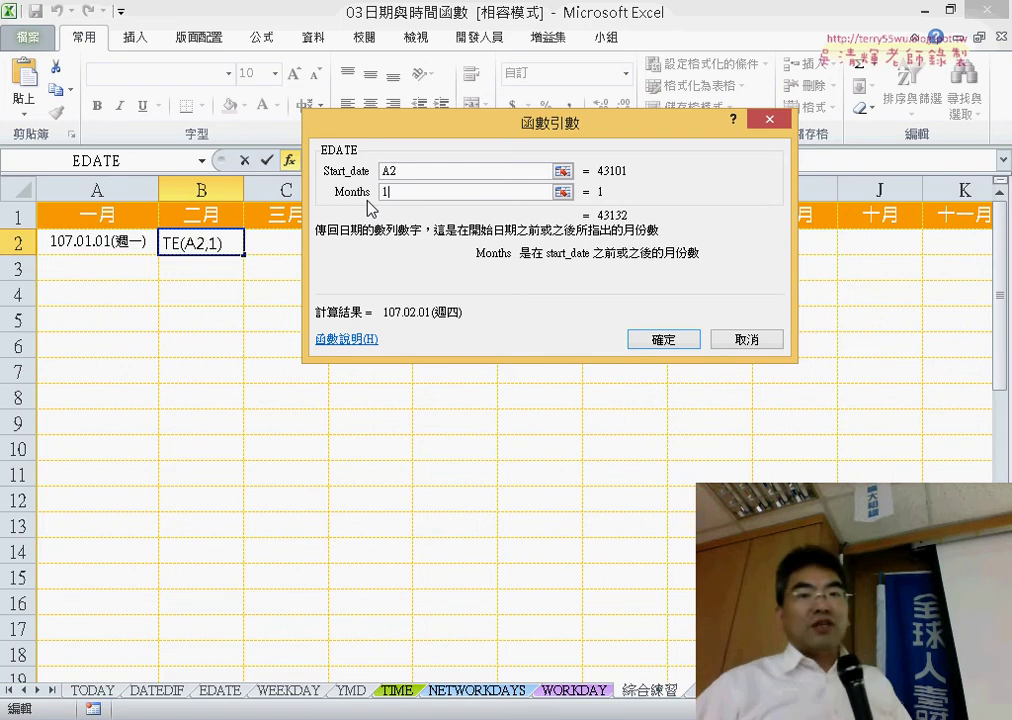
pyautogui.click(680, 341)
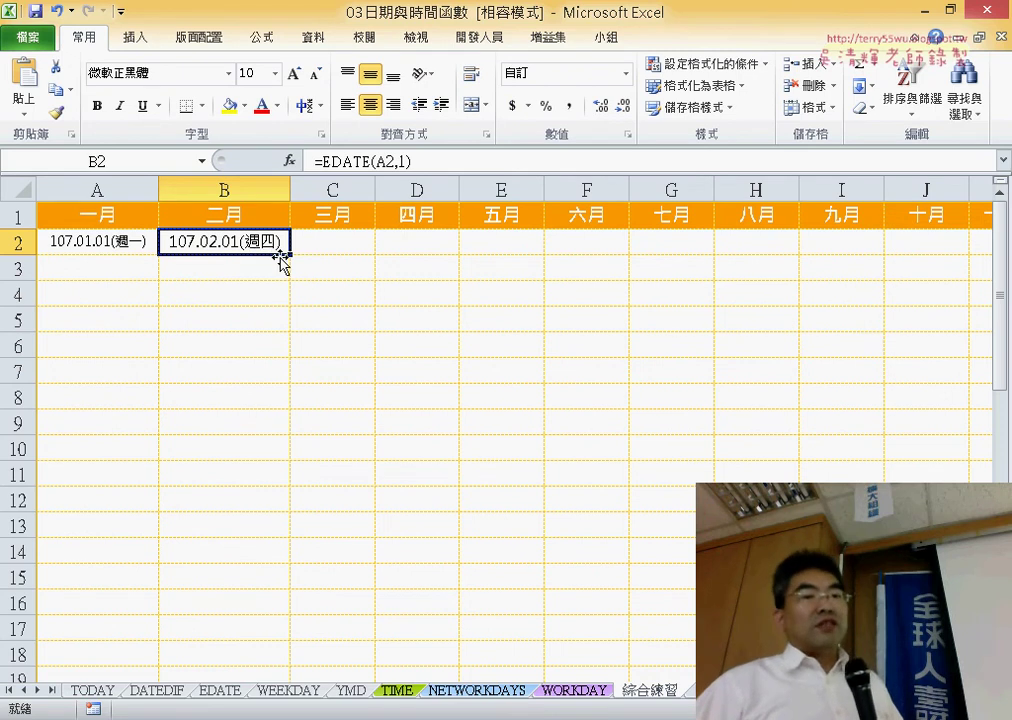
# Step: Copy the February formula into C2, widen column C, and restore B2 to =EDATE(A2,1)
pyautogui.moveTo(291, 253); pyautogui.dragTo(368, 243)
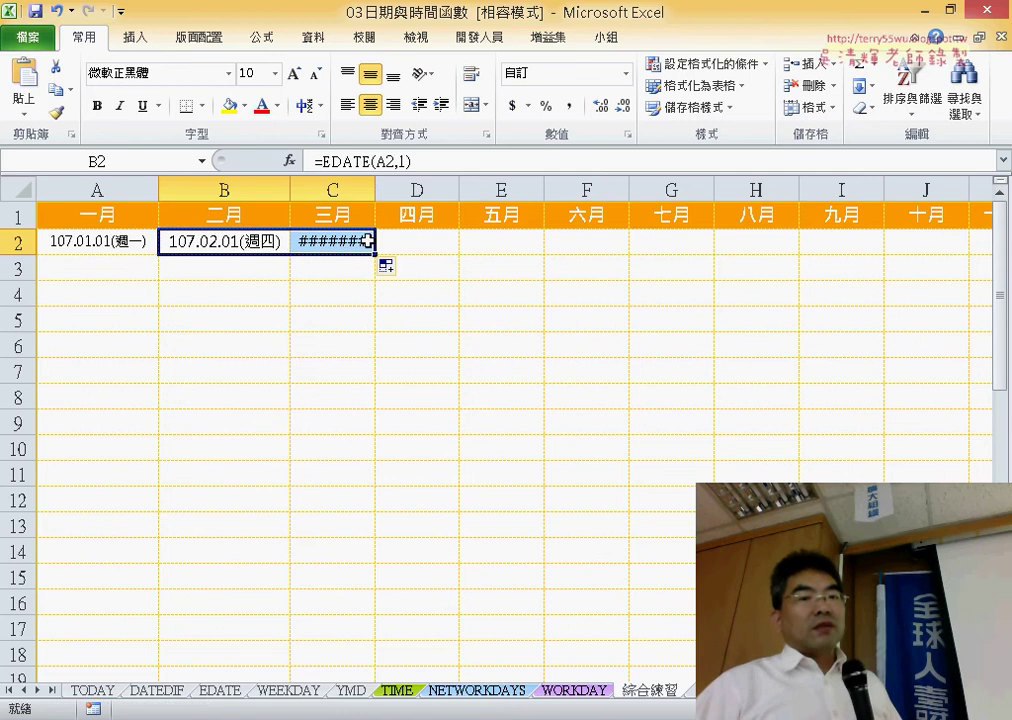
pyautogui.moveTo(377, 193); pyautogui.dragTo(415, 198)
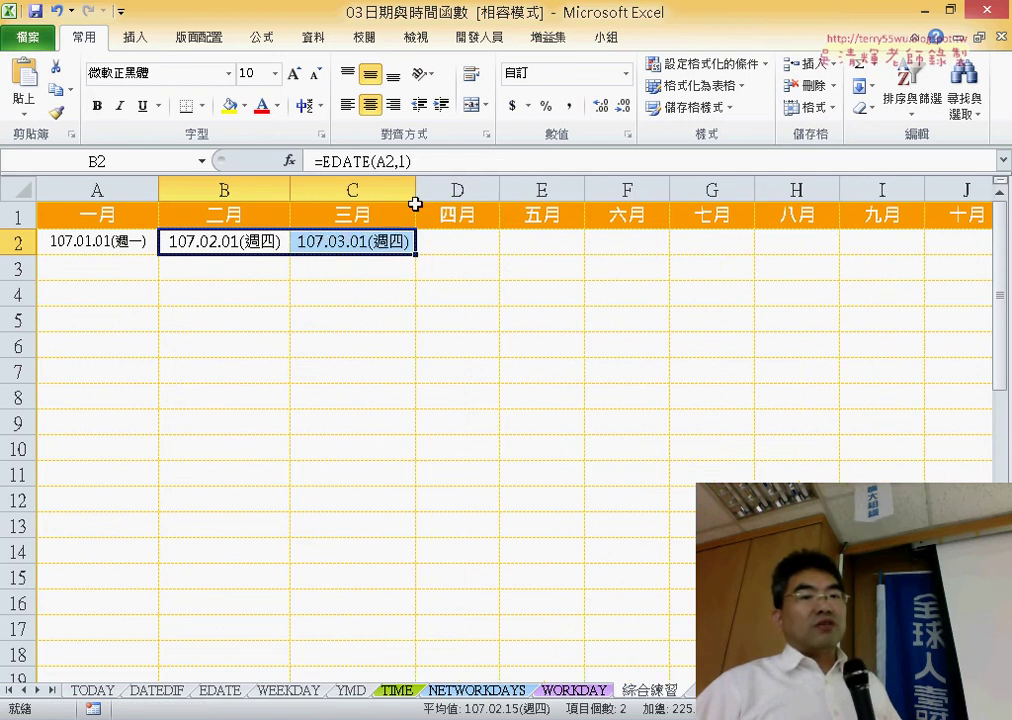
pyautogui.click(376, 246)
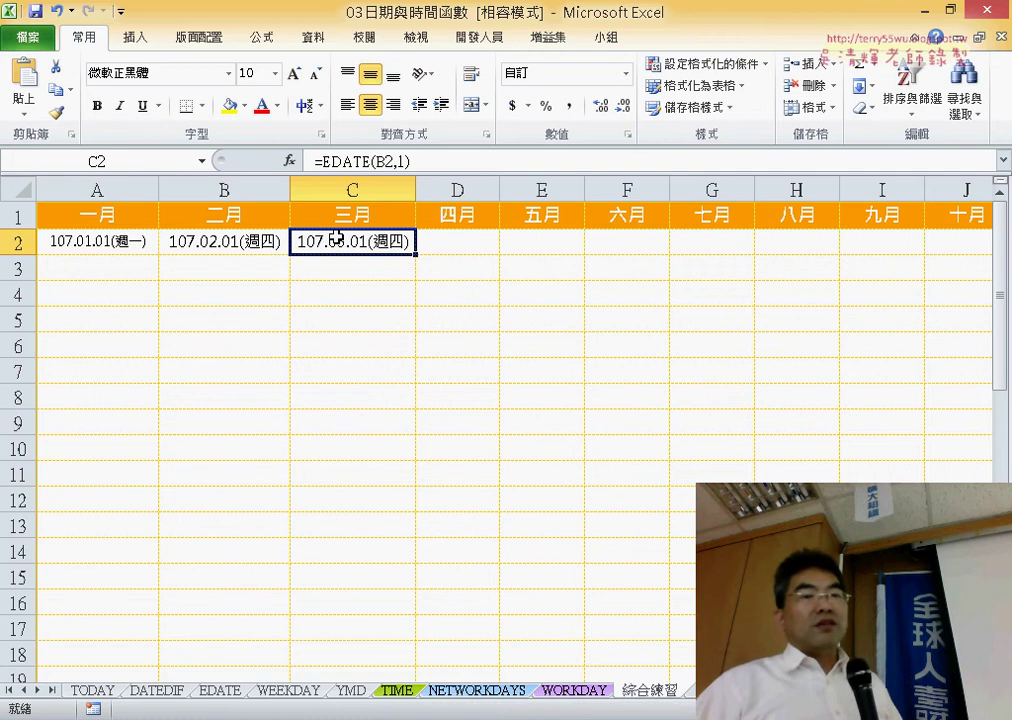
pyautogui.click(237, 250)
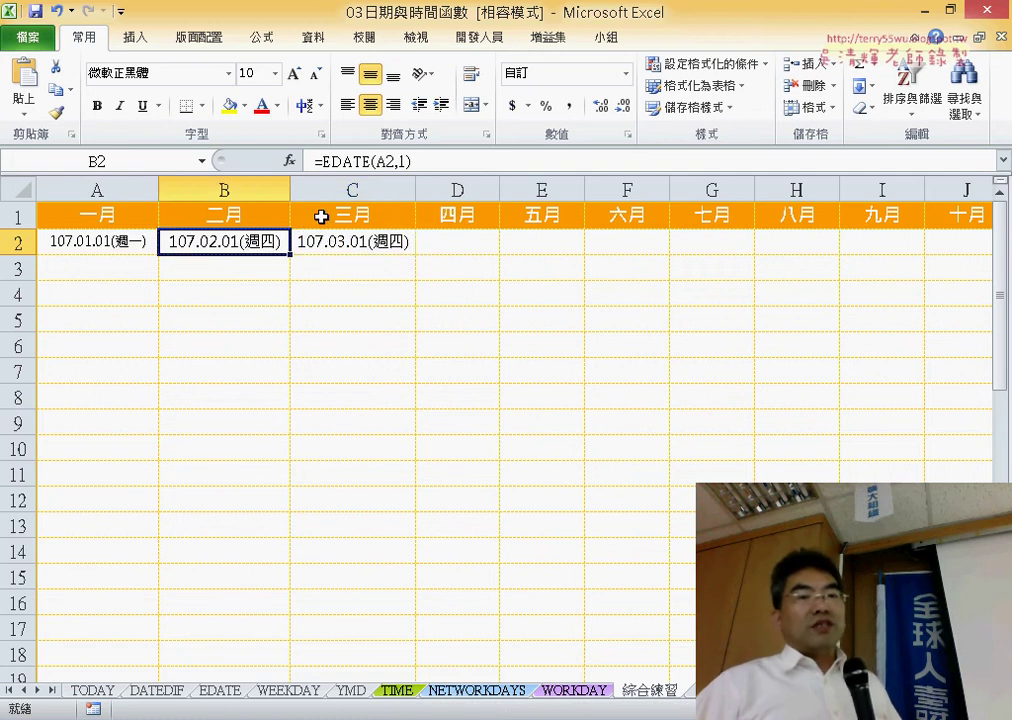
pyautogui.click(378, 161)
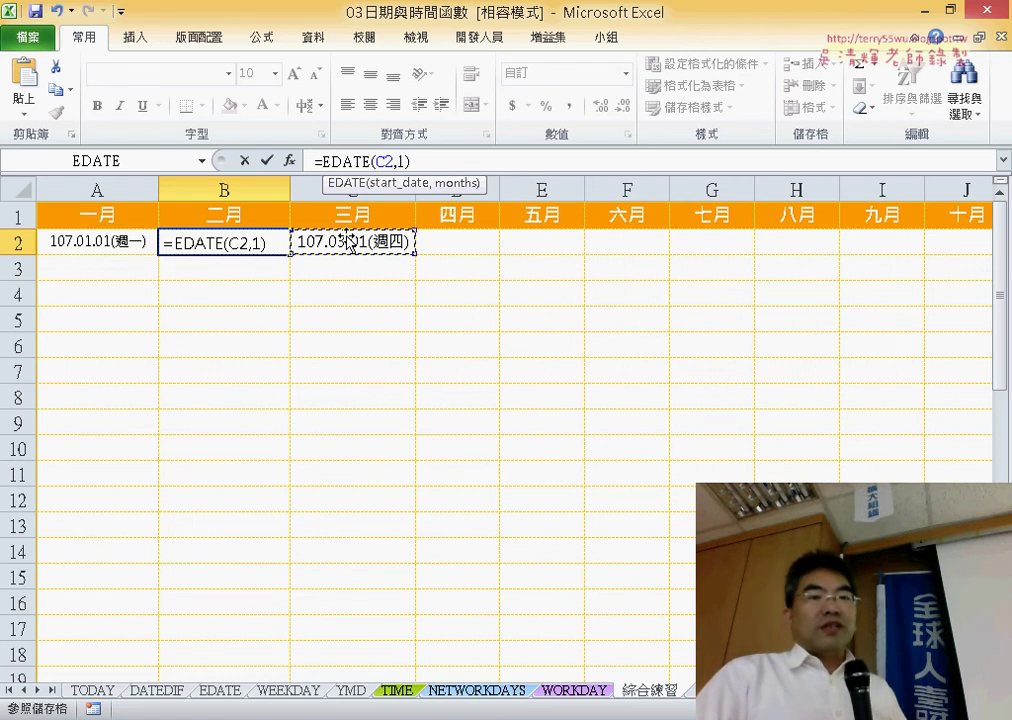
pyautogui.click(266, 160)
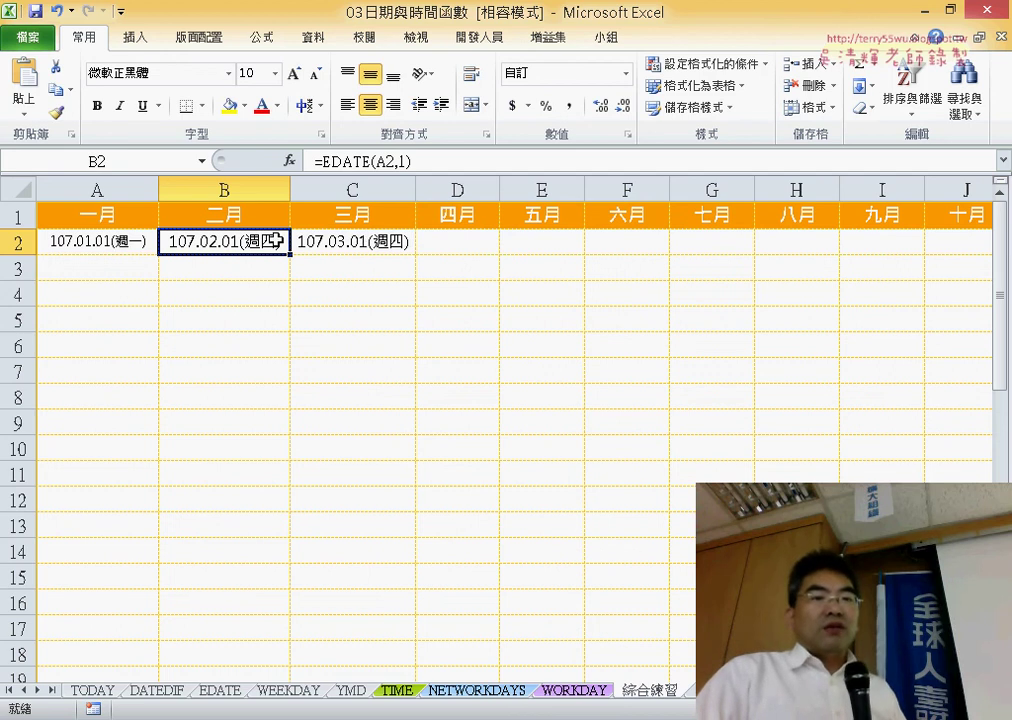
# Step: Make C2 read =EDATE(B2,1), then start dragging B2's formula across row 2
pyautogui.click(360, 239)
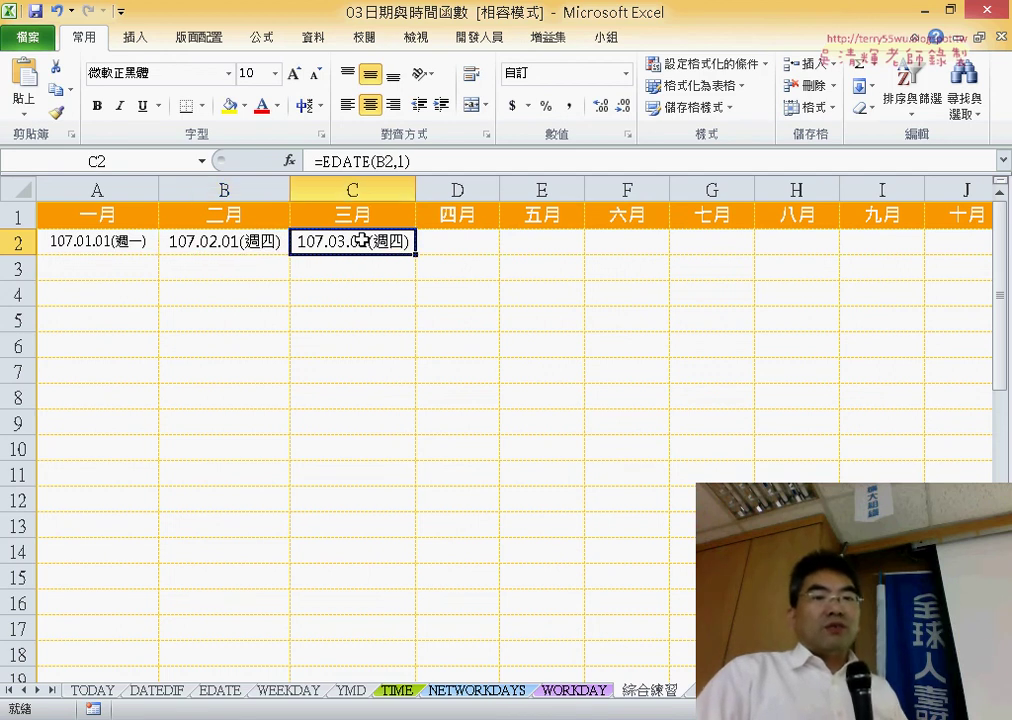
pyautogui.click(393, 158)
pyautogui.doubleClick(384, 161)
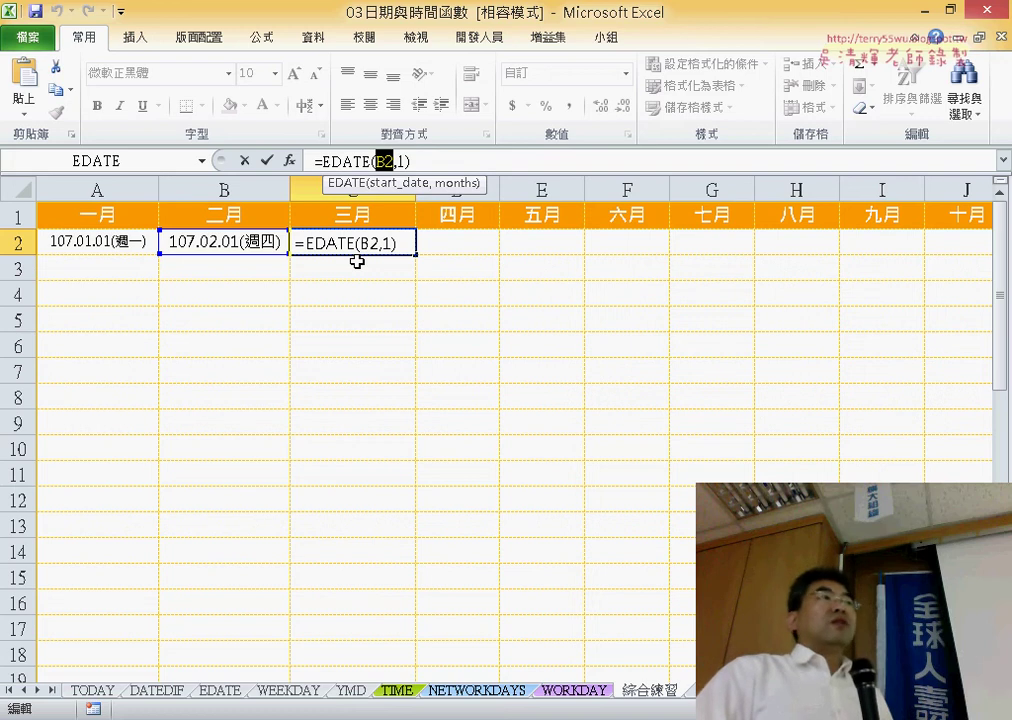
pyautogui.click(262, 243)
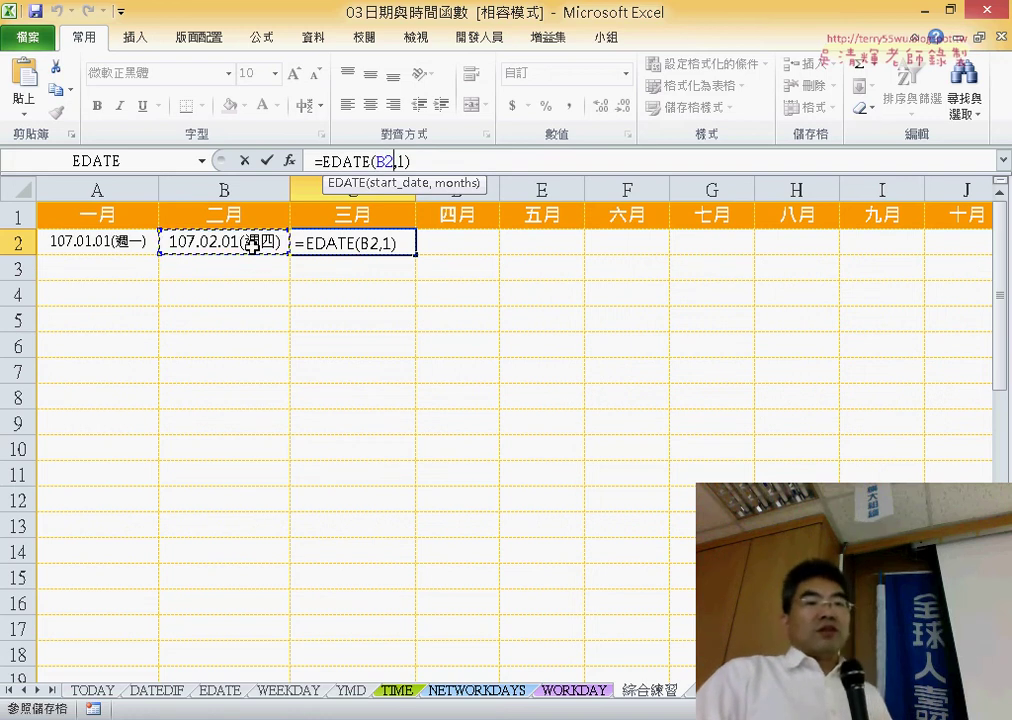
pyautogui.click(266, 160)
pyautogui.click(254, 251)
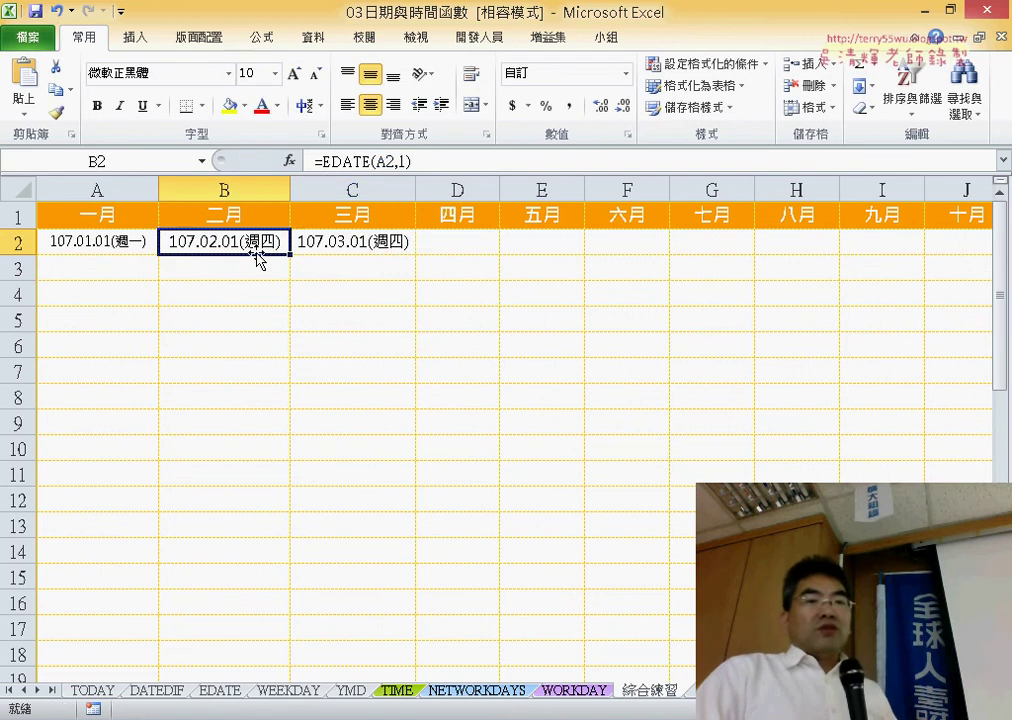
pyautogui.moveTo(290, 254)
pyautogui.mouseDown()
pyautogui.moveTo(1005, 241)
pyautogui.moveTo(828, 228)
pyautogui.mouseUp()
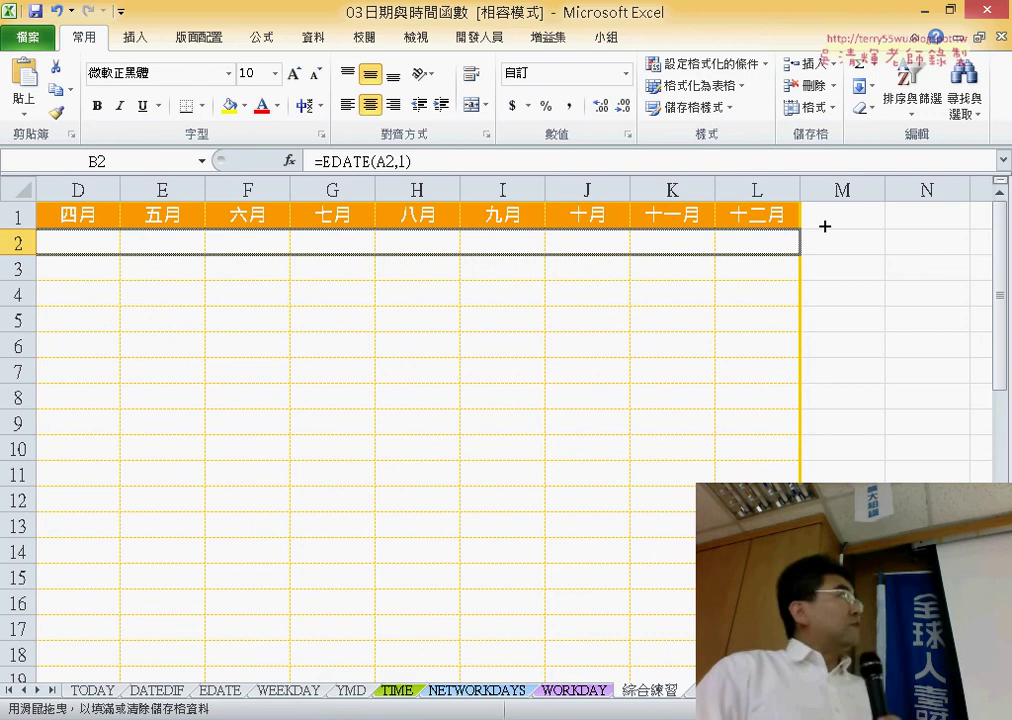
# Step: Fill the EDATE formula from B2 across to L2 and AutoFit the column widths
pyautogui.moveTo(825, 227); pyautogui.dragTo(820, 227)
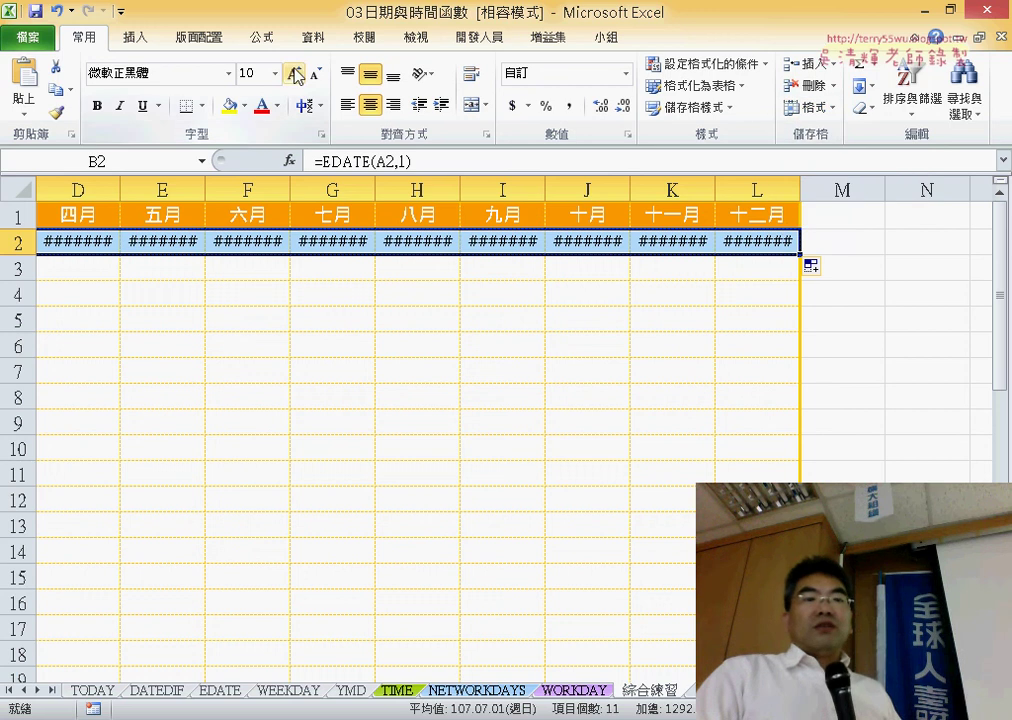
pyautogui.click(826, 107)
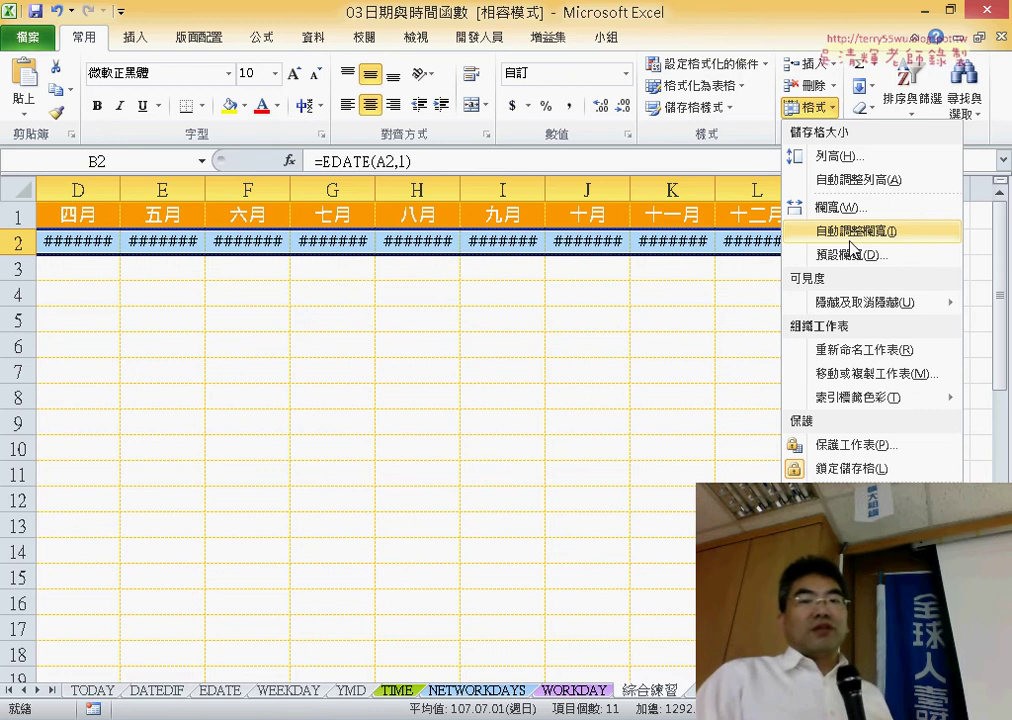
pyautogui.click(849, 238)
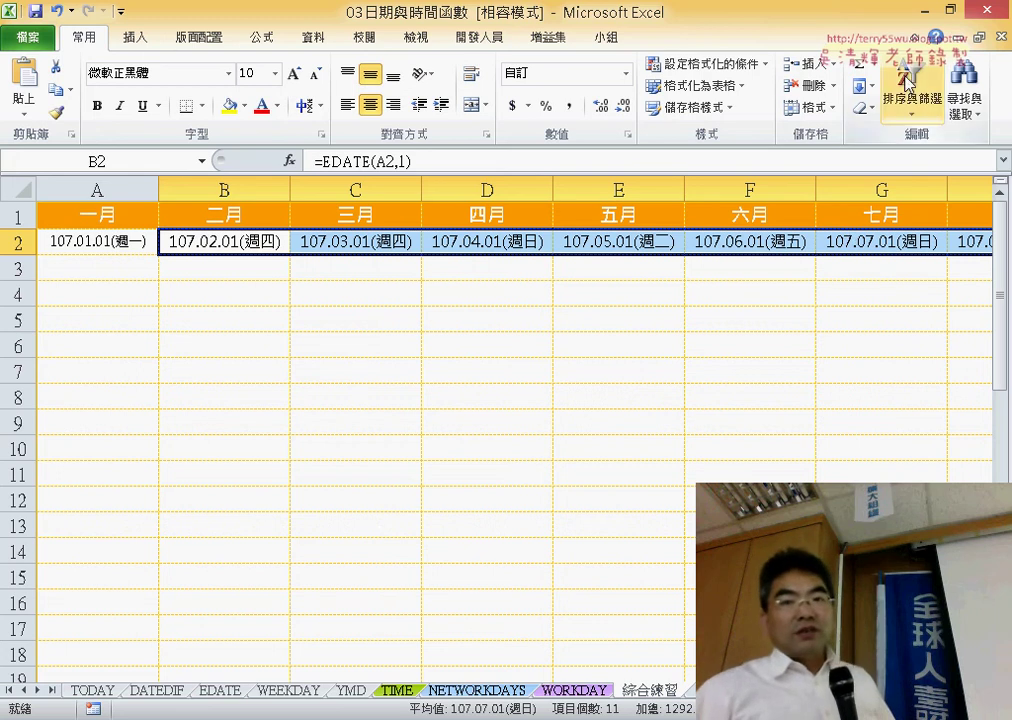
pyautogui.click(823, 110)
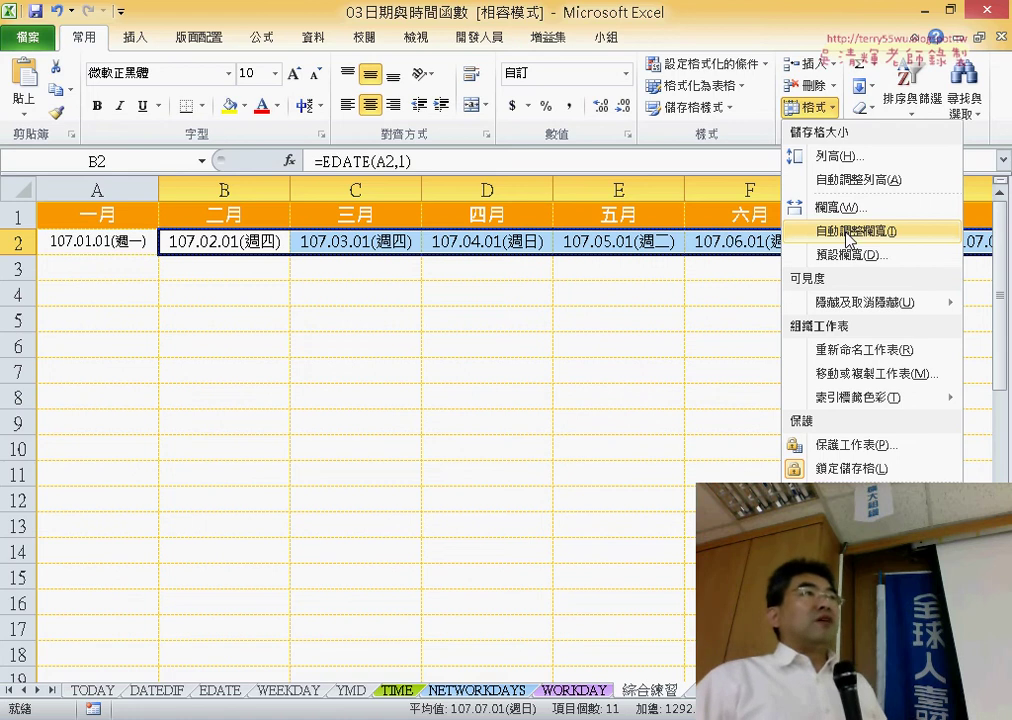
pyautogui.click(125, 267)
pyautogui.click(125, 267)
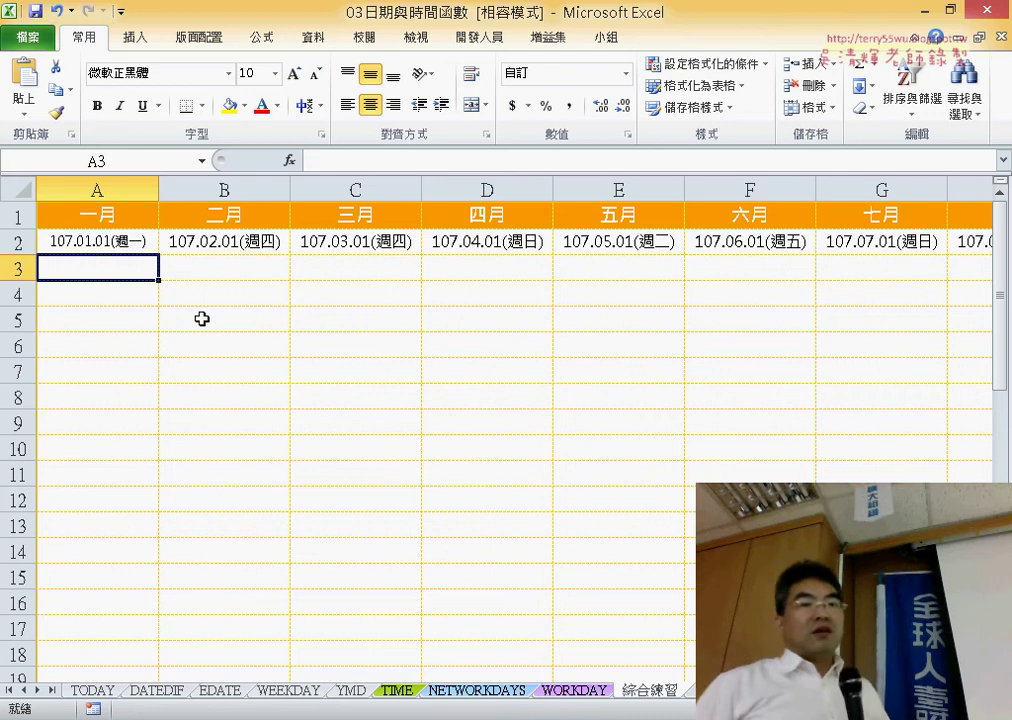
# Step: Change A2's number format to General, revealing the serial number 43101
pyautogui.click(131, 243)
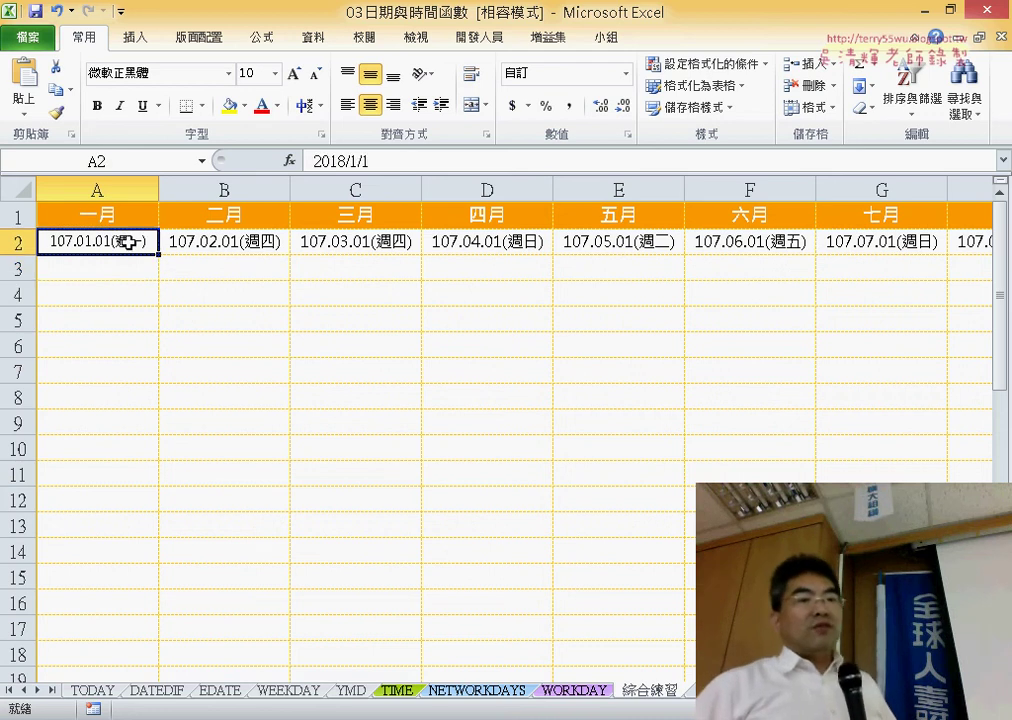
pyautogui.click(130, 268)
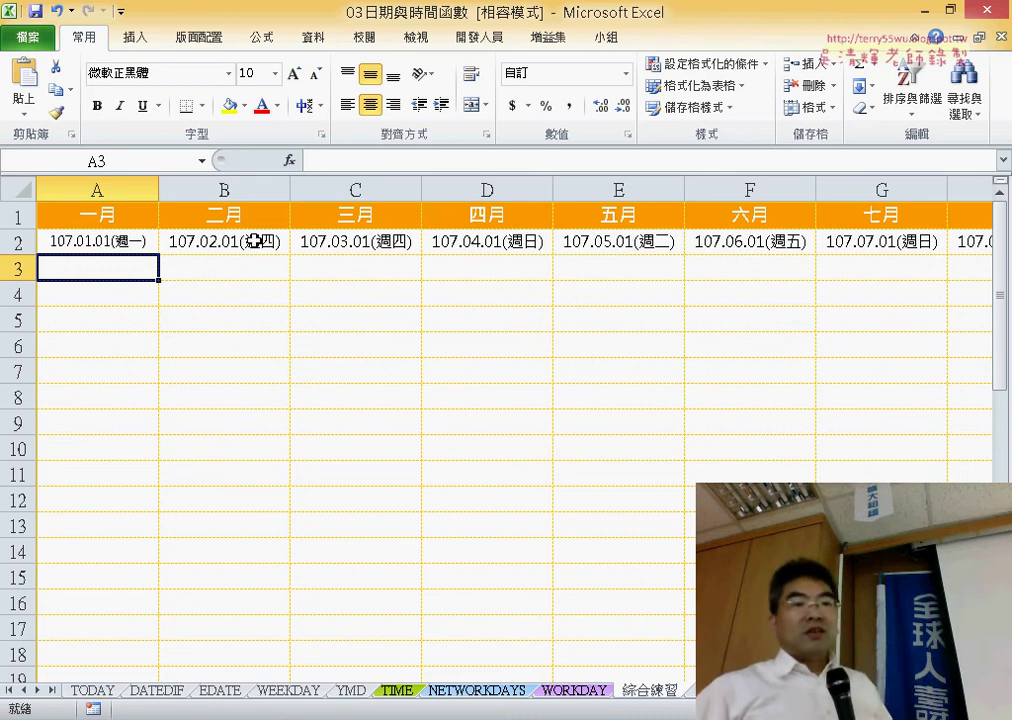
pyautogui.click(117, 240)
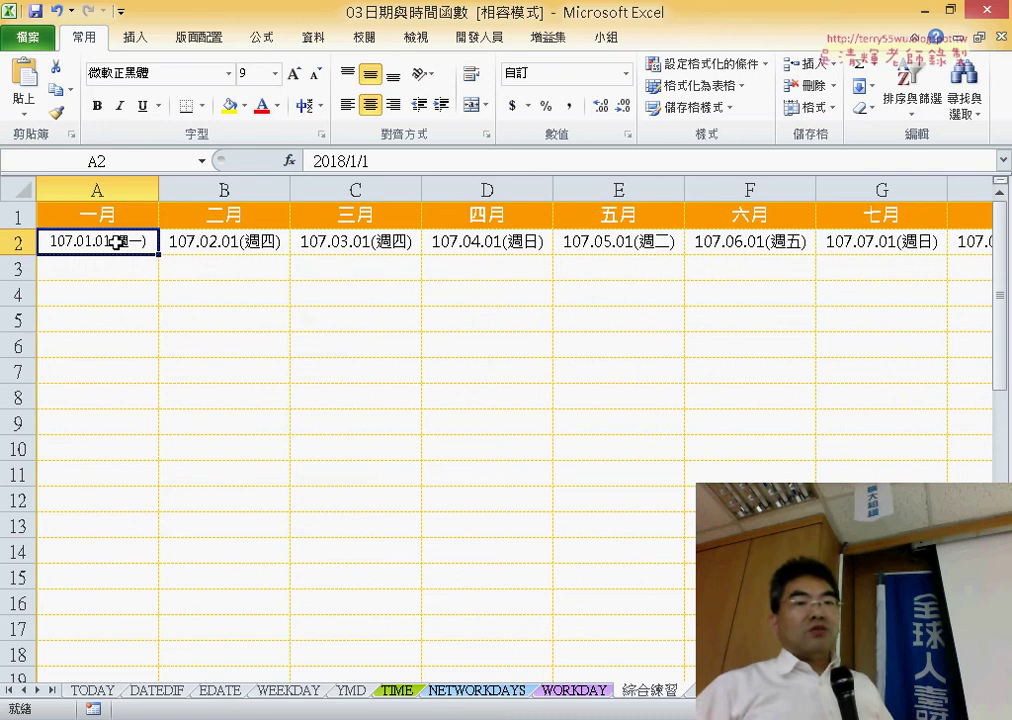
pyautogui.rightClick(117, 240)
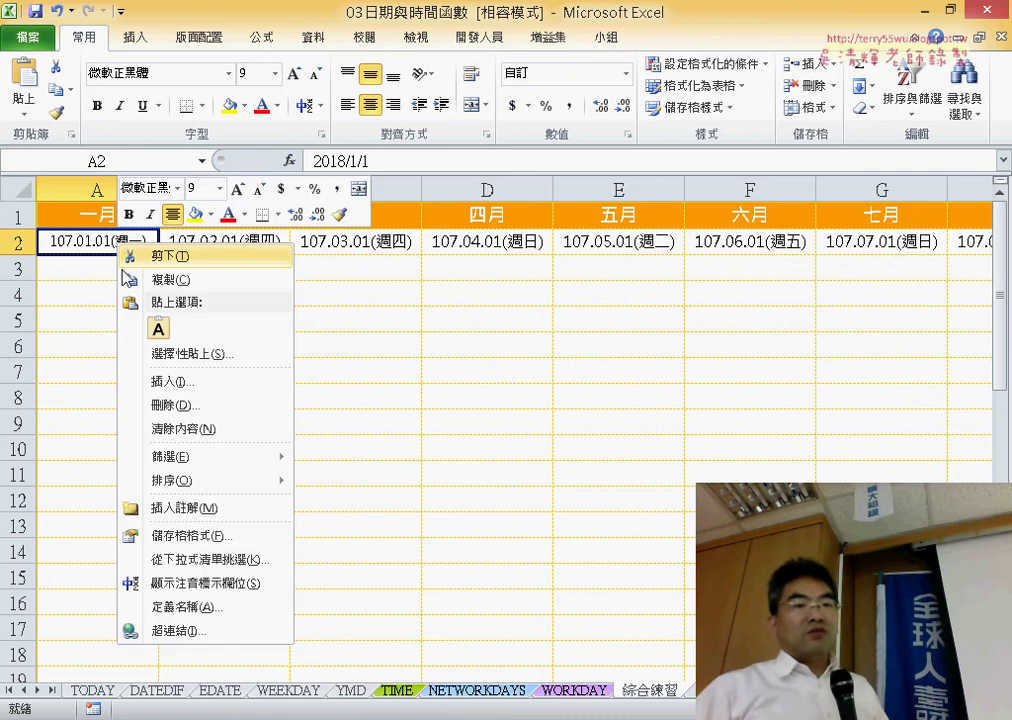
pyautogui.click(188, 537)
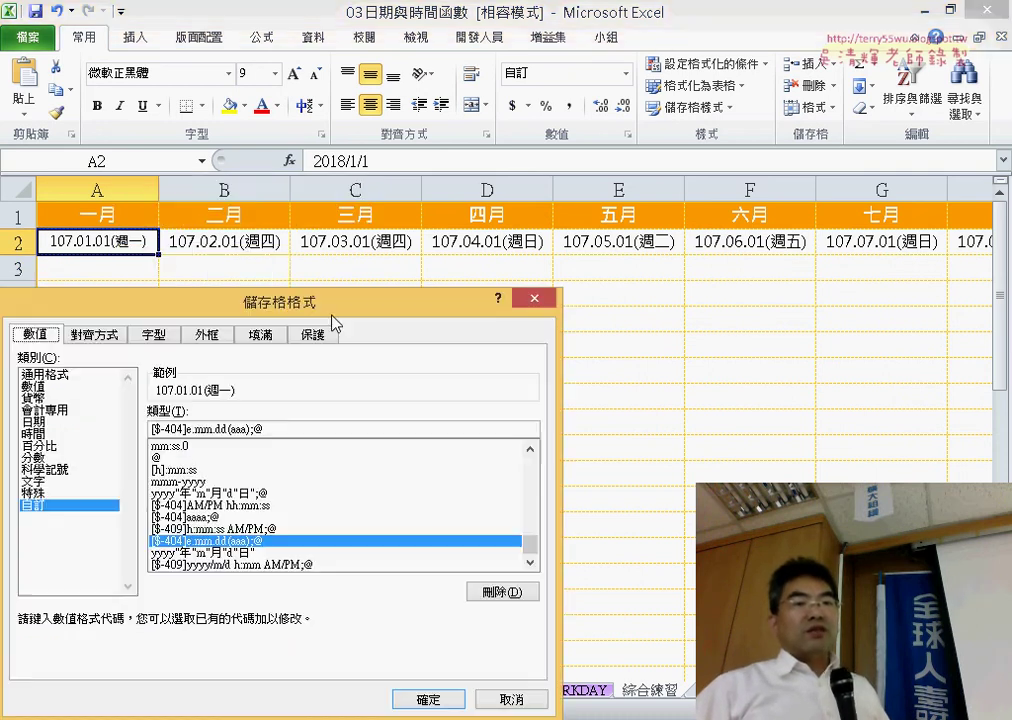
pyautogui.moveTo(556, 133); pyautogui.dragTo(555, 134)
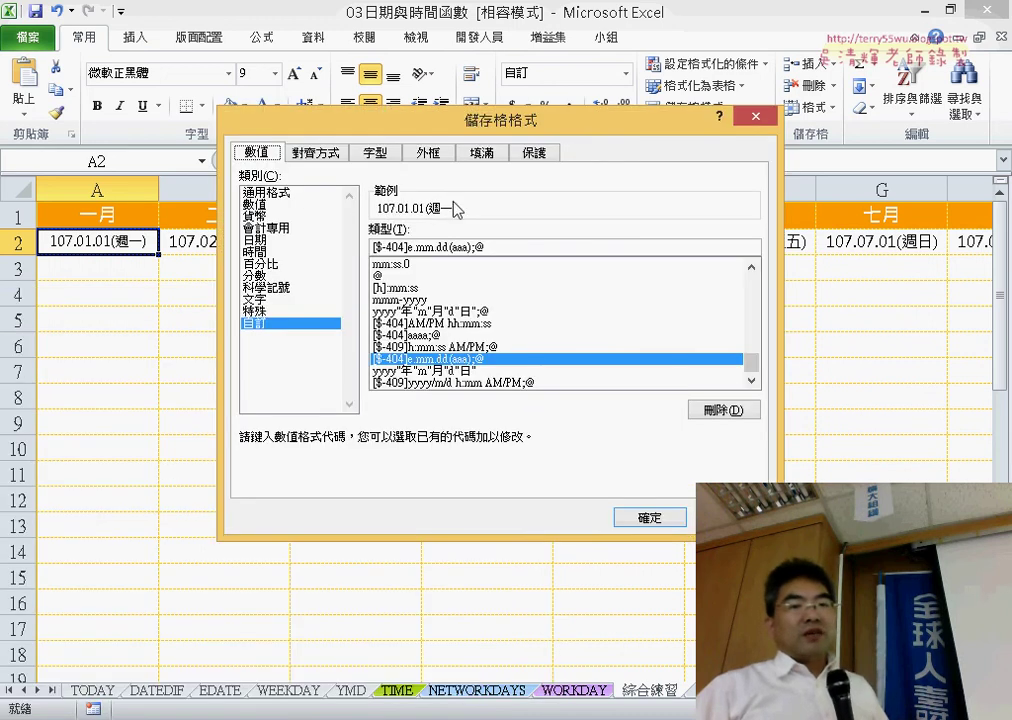
pyautogui.click(268, 192)
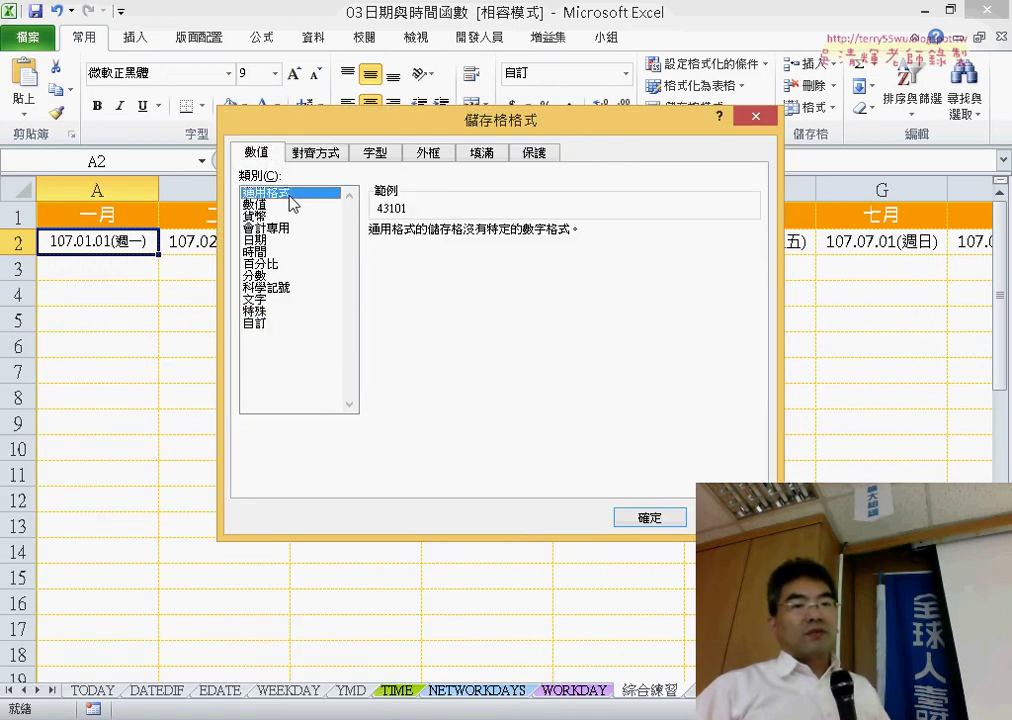
pyautogui.click(648, 518)
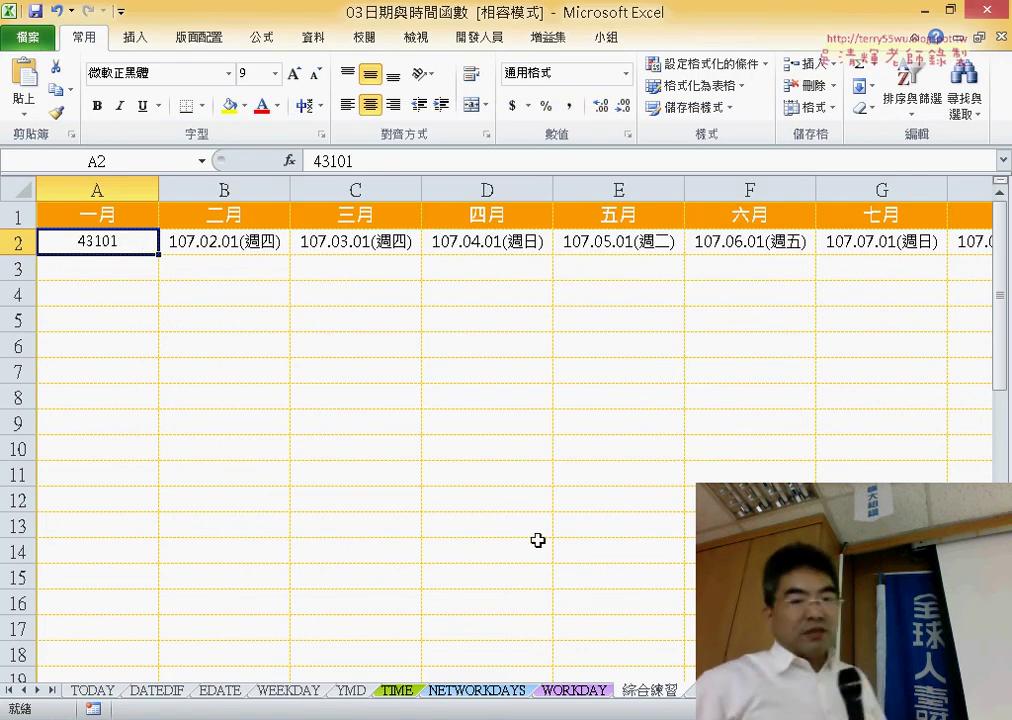
# Step: Reopen the Format Cells dialog on A2
pyautogui.scroll(1, 500, 400)
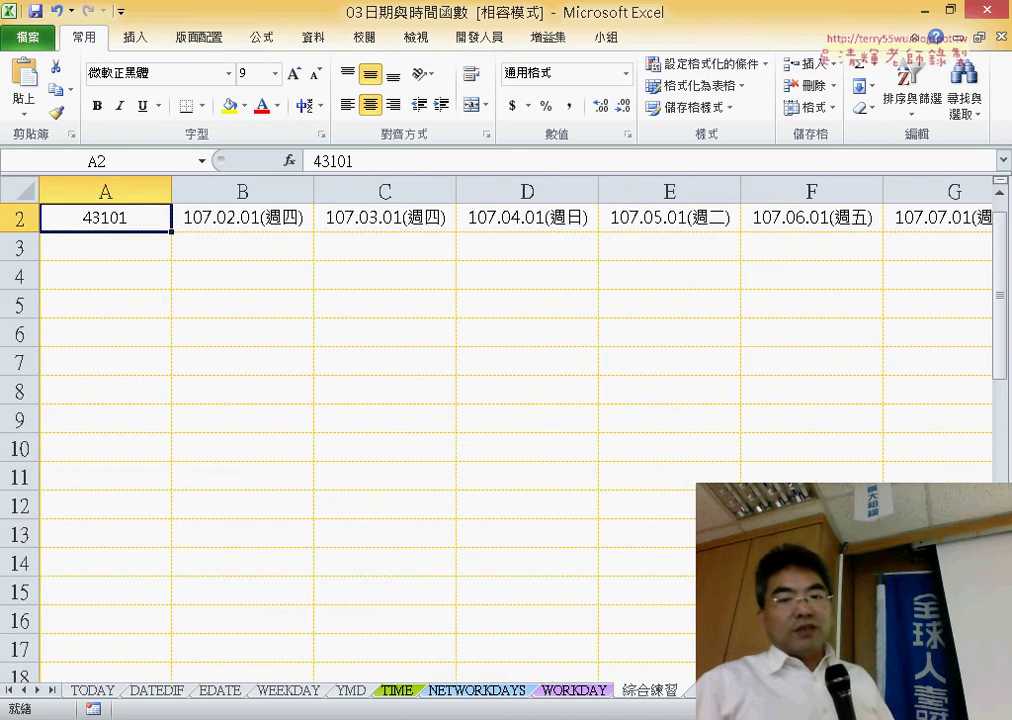
pyautogui.scroll(1, 500, 400)
pyautogui.scroll(1, 500, 400)
pyautogui.scroll(1, 500, 400)
pyautogui.scroll(1, 614, 402)
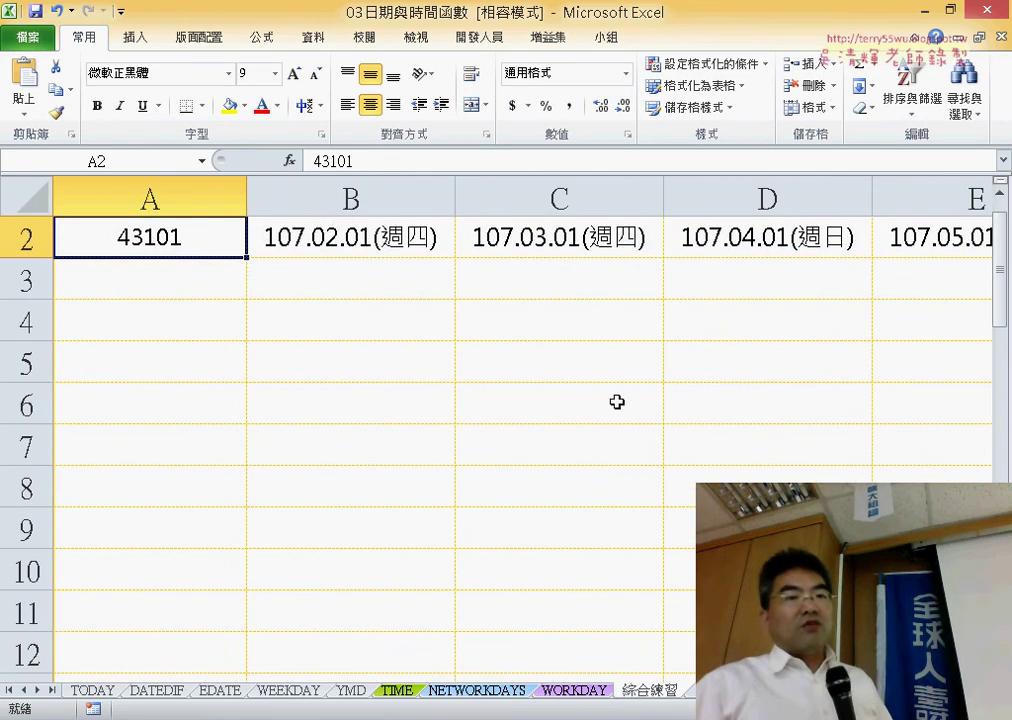
pyautogui.rightClick(218, 244)
pyautogui.click(300, 540)
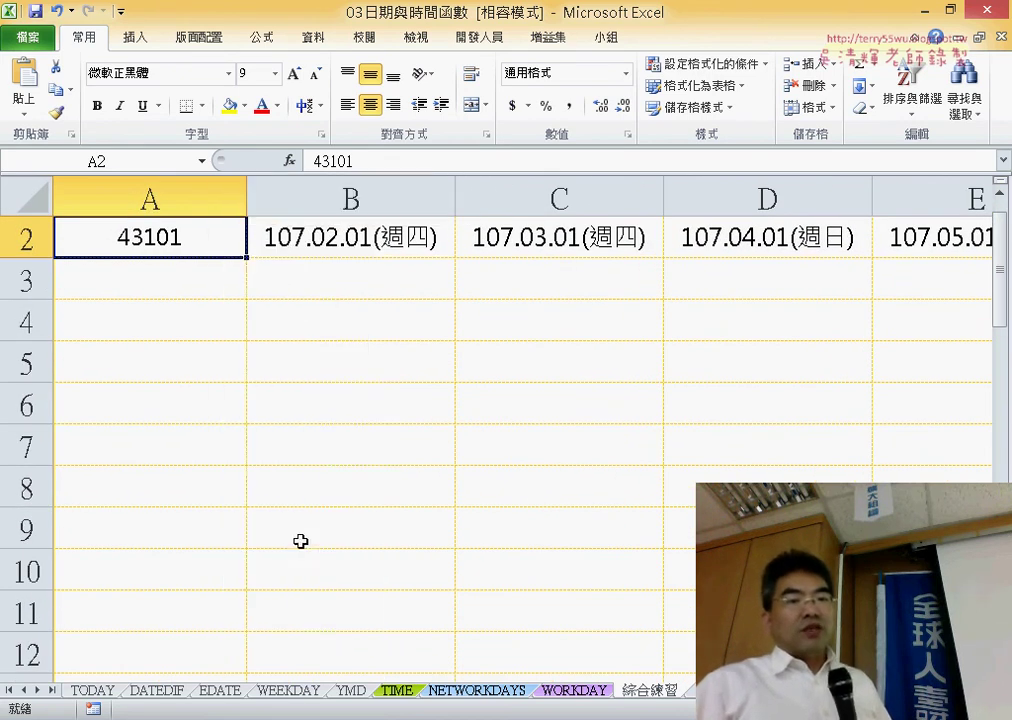
pyautogui.moveTo(421, 301); pyautogui.dragTo(650, 140)
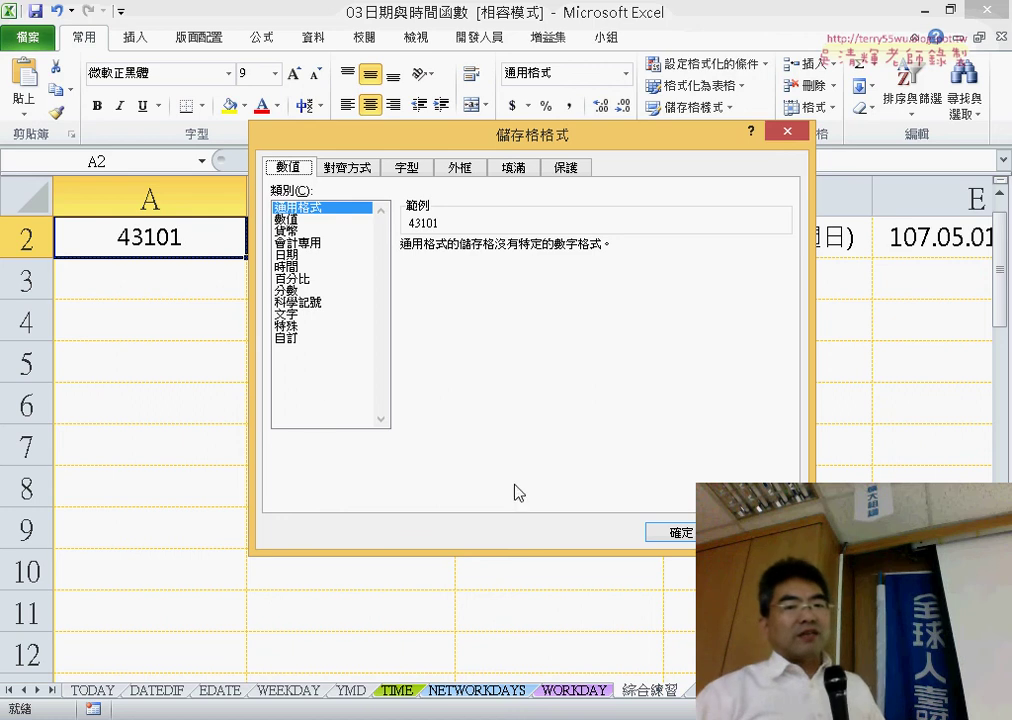
# Step: Give A2 the calendar date format again and widen columns B–L to show full dates
pyautogui.press('Escape')
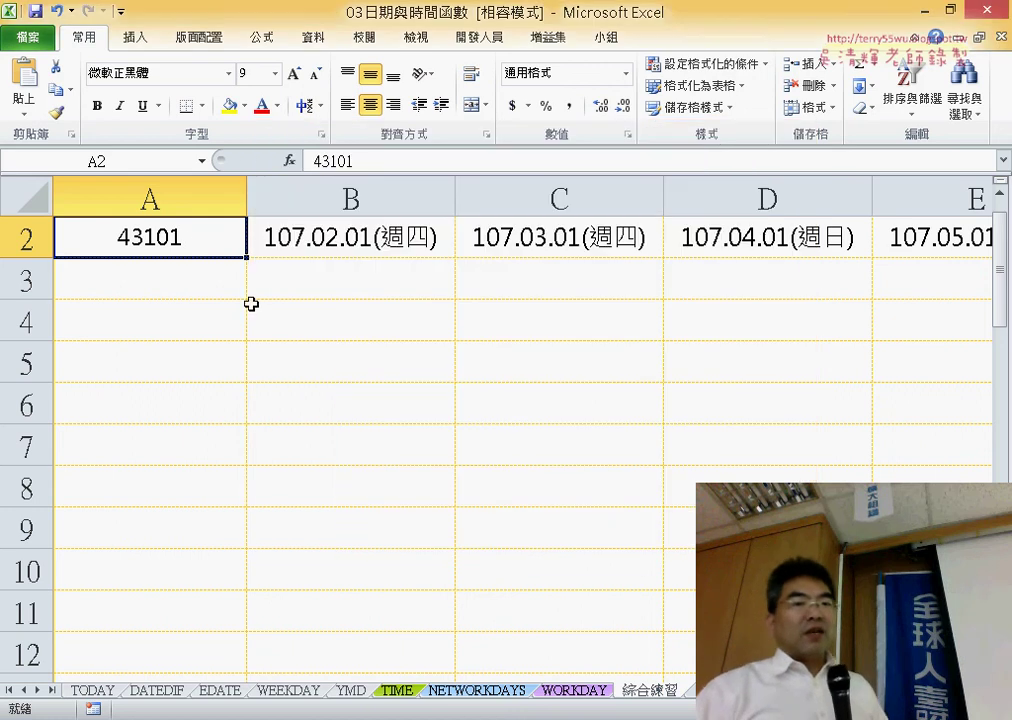
pyautogui.keyDown('ctrl'); pyautogui.scroll(-1, 251, 304); pyautogui.keyUp('ctrl')
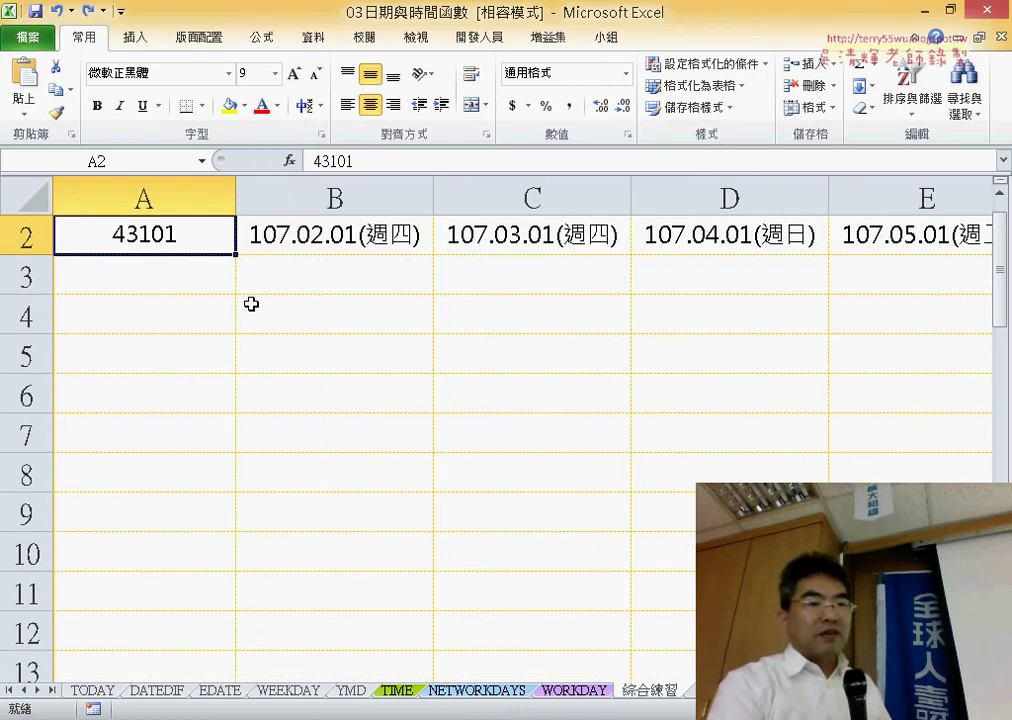
pyautogui.keyDown('ctrl'); pyautogui.scroll(-1, 251, 304); pyautogui.keyUp('ctrl')
pyautogui.keyDown('ctrl'); pyautogui.scroll(-1, 251, 304); pyautogui.keyUp('ctrl')
pyautogui.keyDown('ctrl'); pyautogui.scroll(-1, 251, 304); pyautogui.keyUp('ctrl')
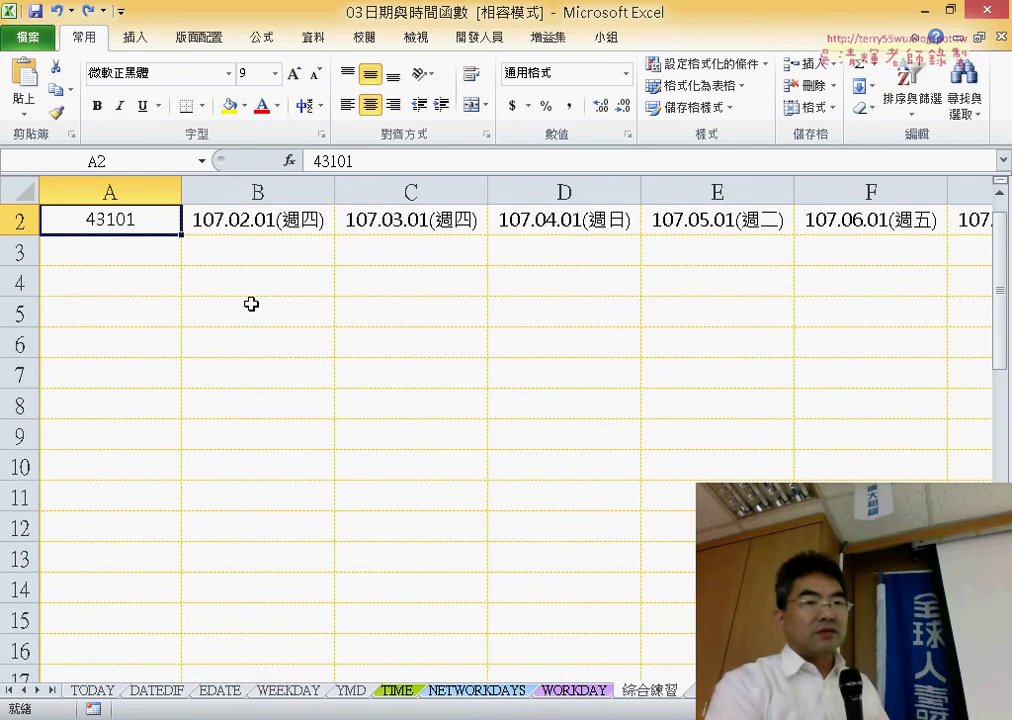
pyautogui.keyDown('ctrl'); pyautogui.scroll(-1, 251, 304); pyautogui.keyUp('ctrl')
pyautogui.hotkey('ctrl', 'y')
pyautogui.hotkey('ctrl', 'z')
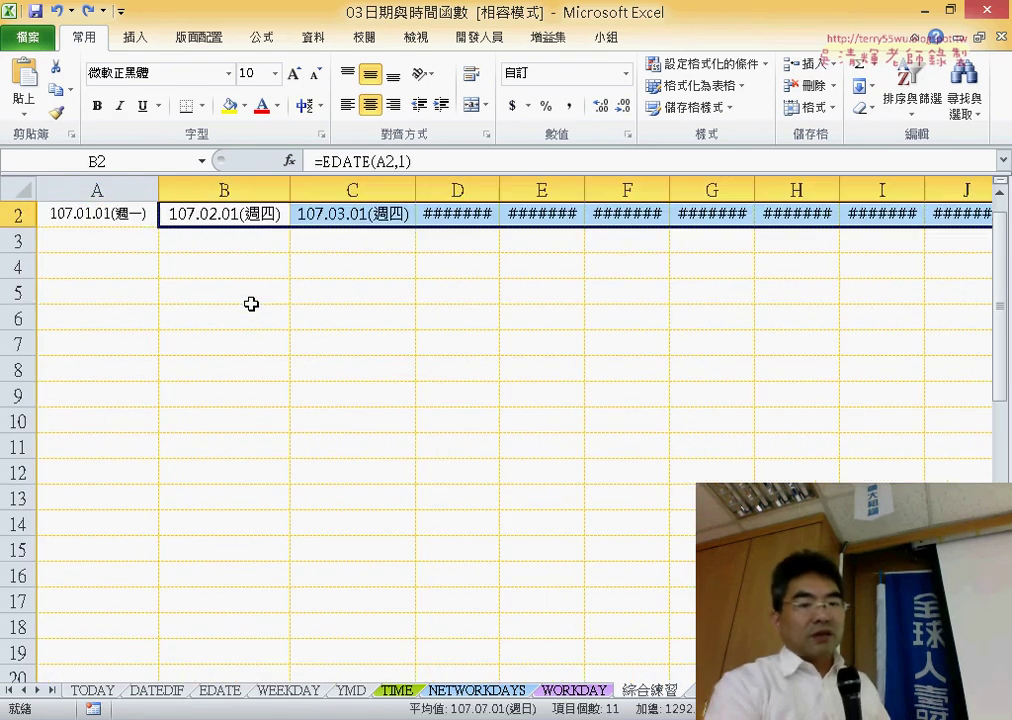
pyautogui.hotkey('ctrl', 'y')
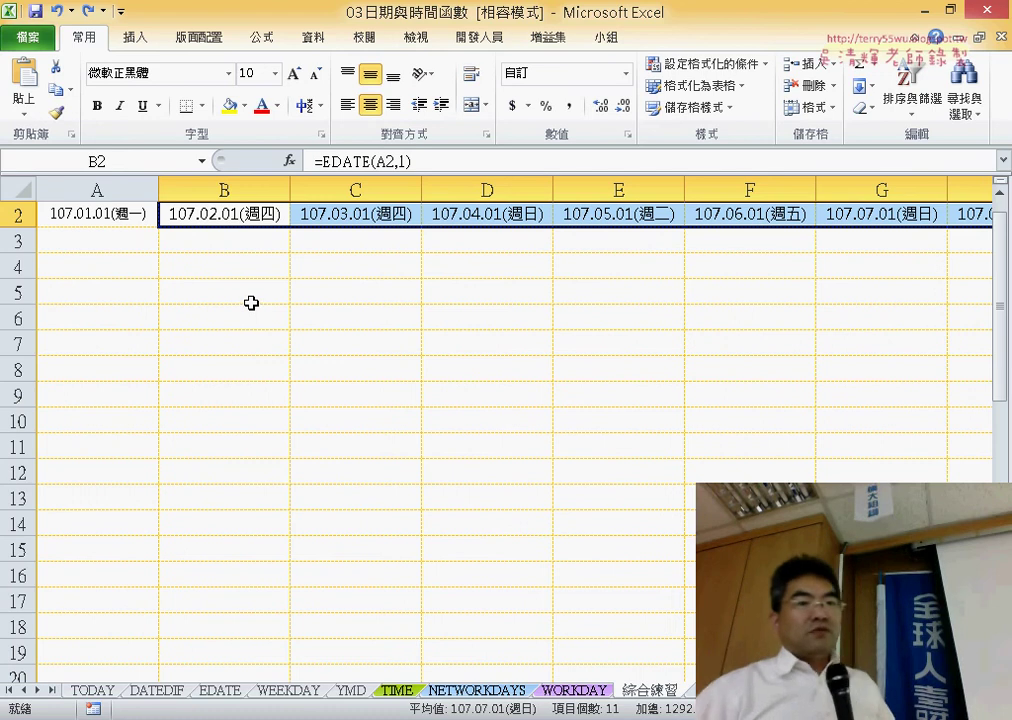
# Step: Build the formula =A2+1 in A3 from the formula bar
pyautogui.click(120, 216)
pyautogui.click(128, 245)
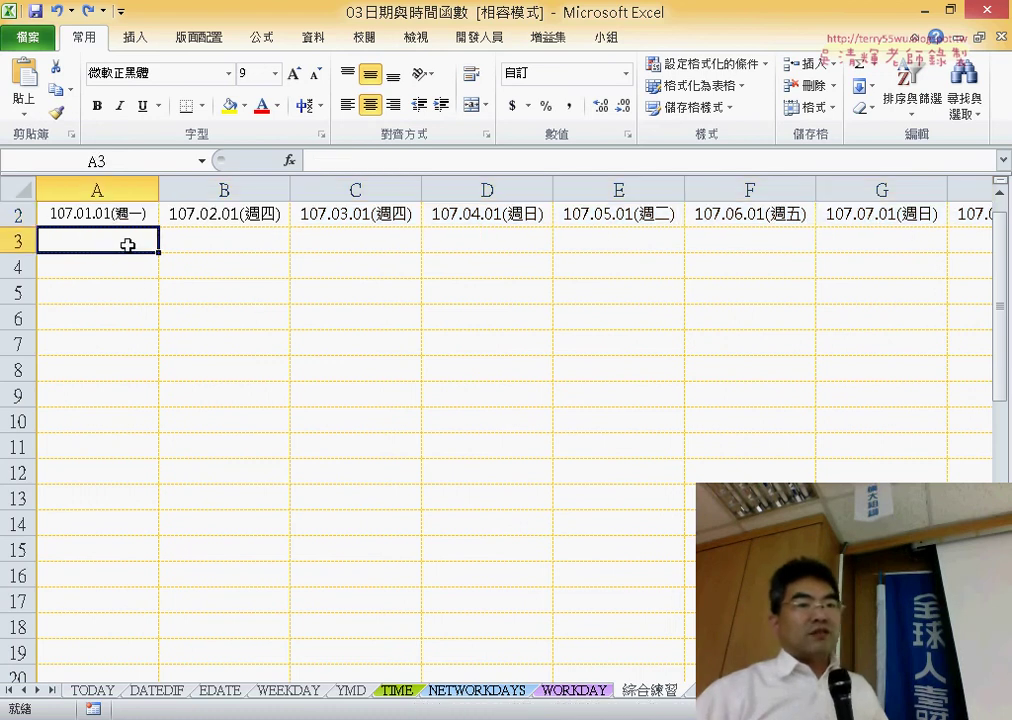
pyautogui.scroll(1, 790, 300)
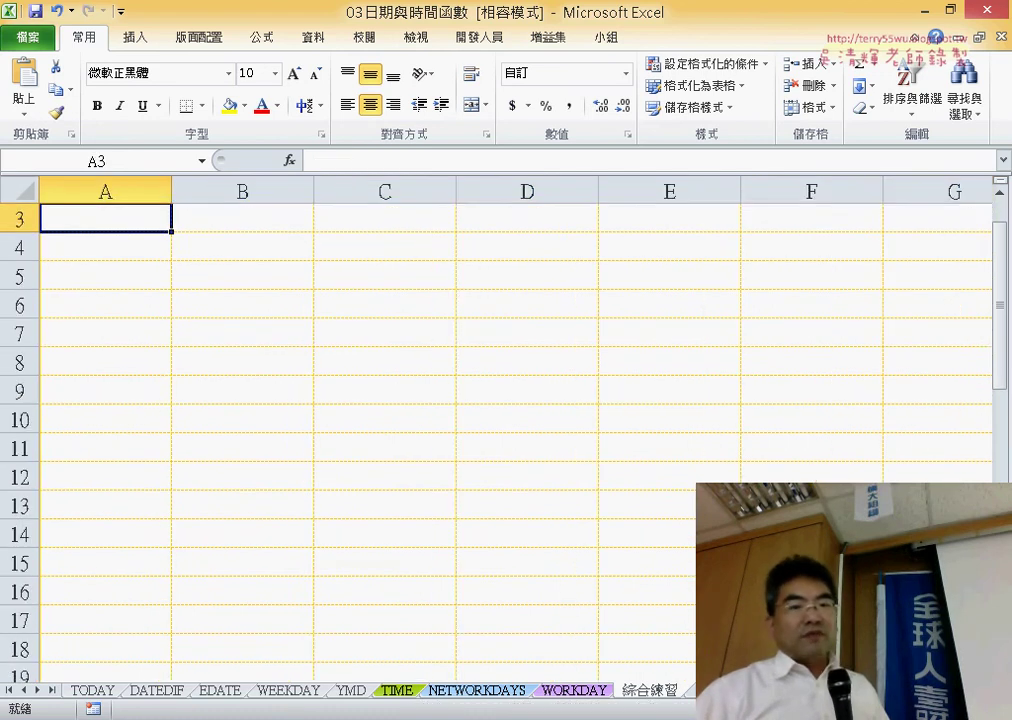
pyautogui.scroll(1, 790, 300)
pyautogui.scroll(1, 790, 300)
pyautogui.scroll(2, 761, 467)
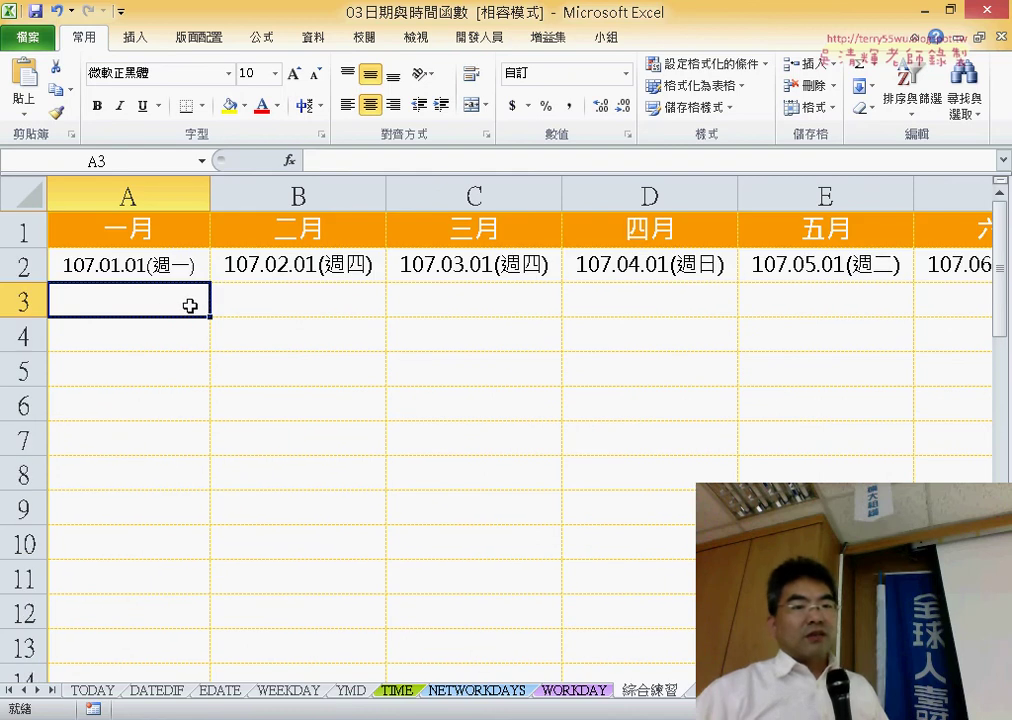
pyautogui.click(343, 155)
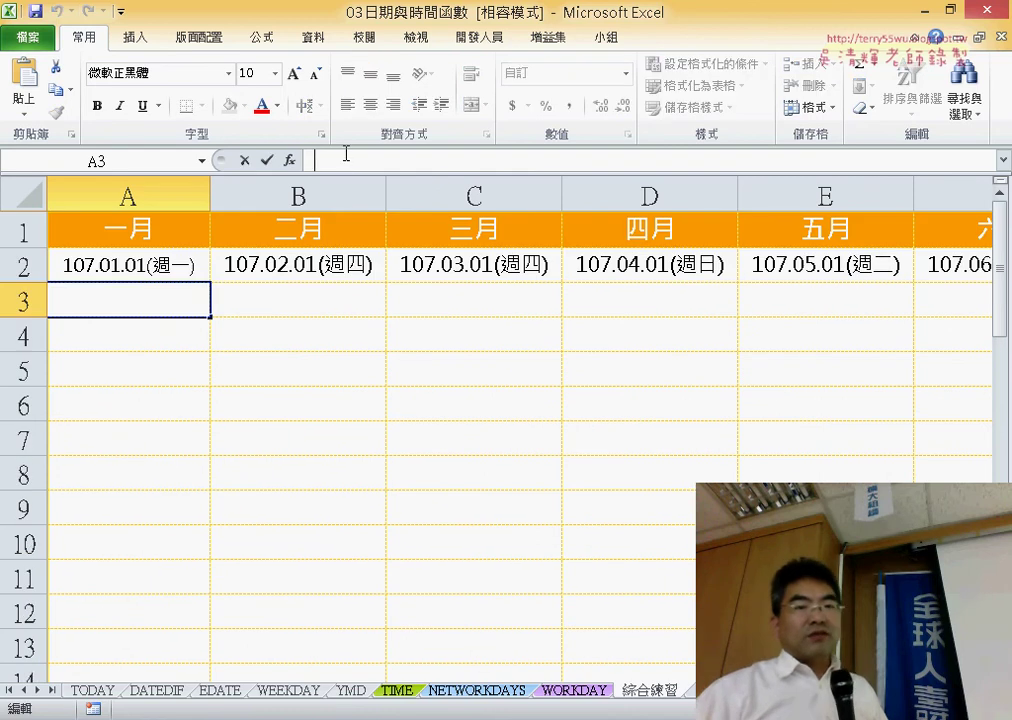
pyautogui.write('=')
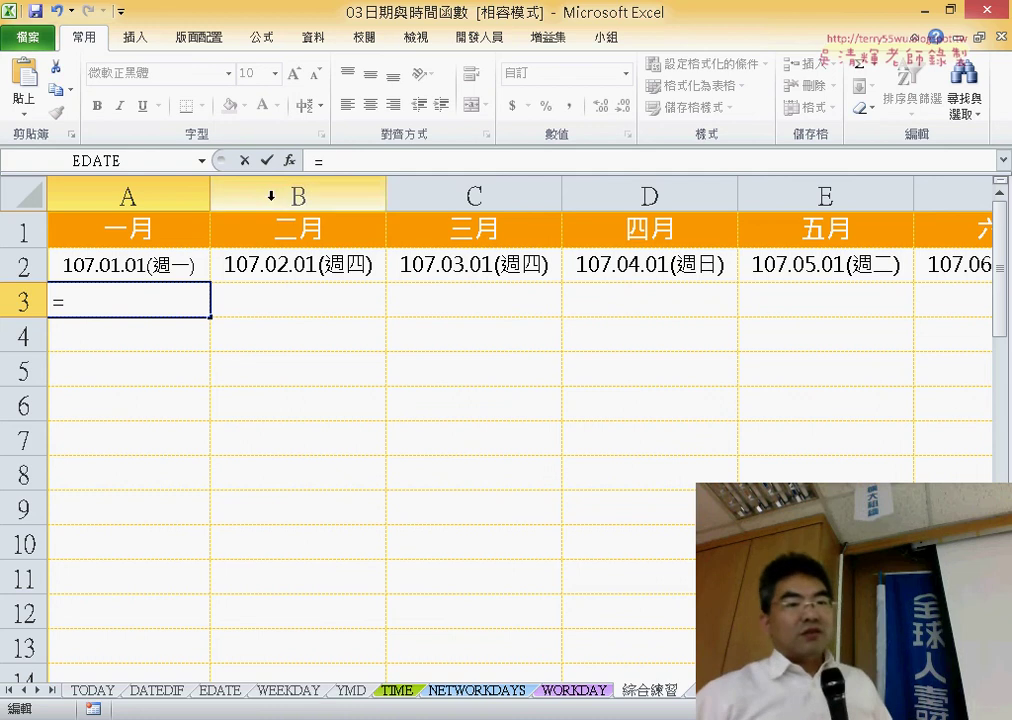
pyautogui.click(156, 268)
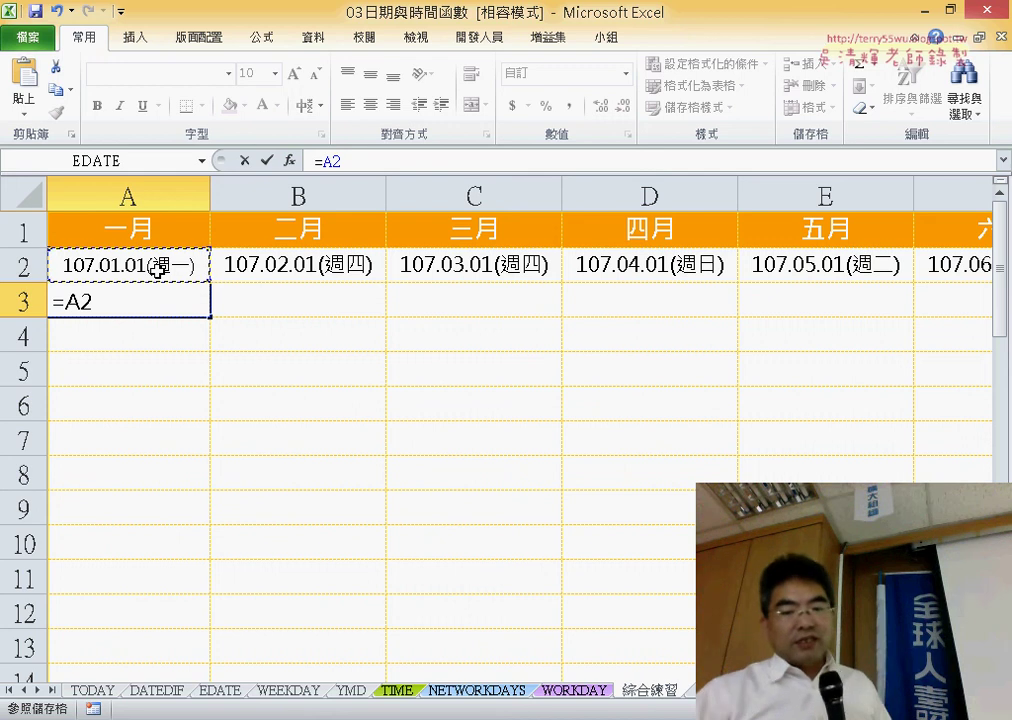
pyautogui.write('+')
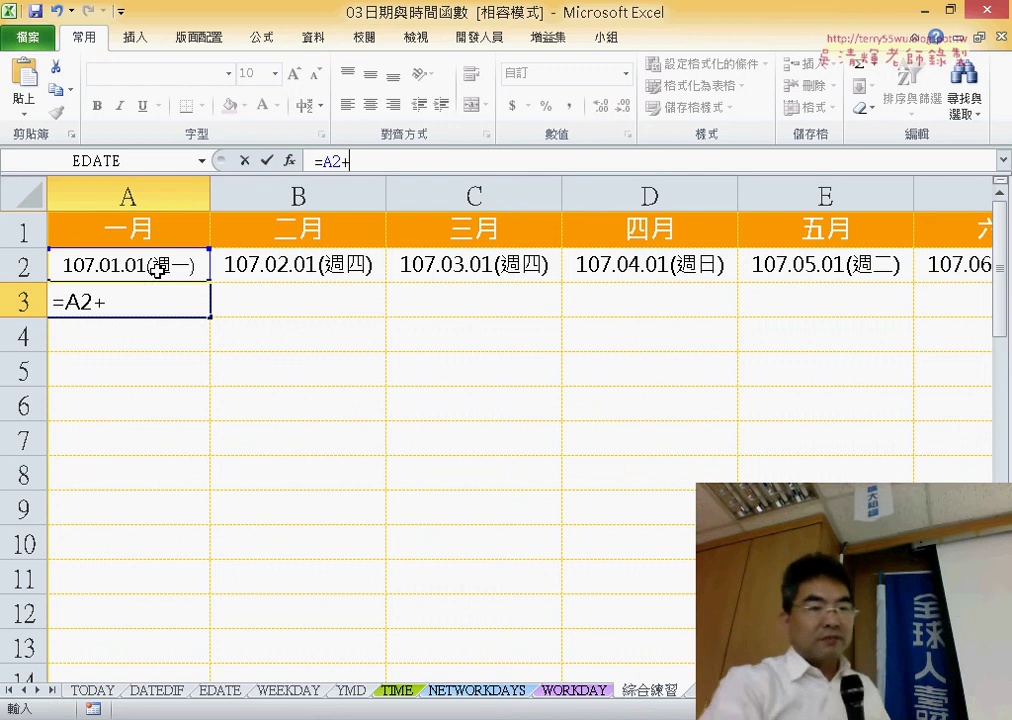
pyautogui.write('1')
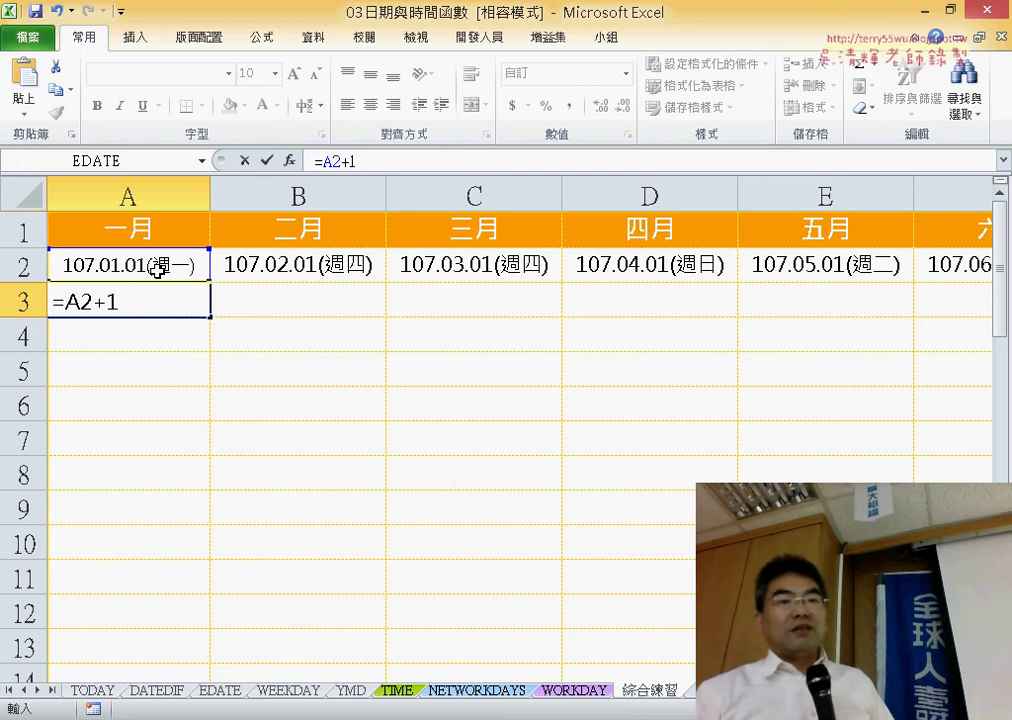
pyautogui.click(266, 161)
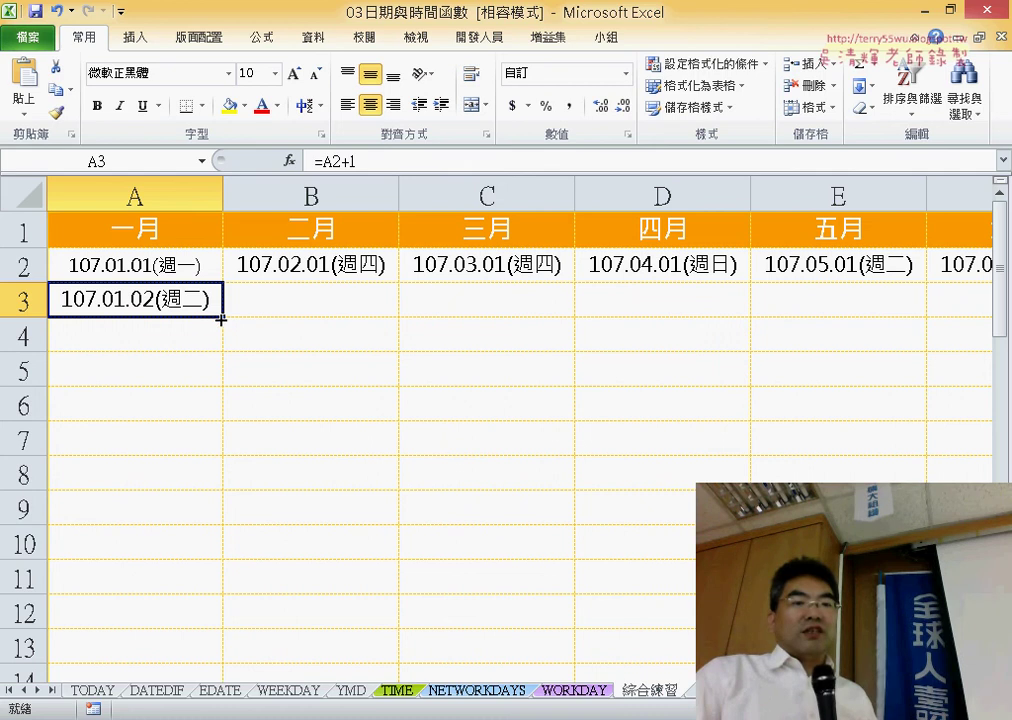
# Step: Fill A3's =A2+1 down to A32, then across the month columns through L
pyautogui.moveTo(220, 318)
pyautogui.mouseDown()
pyautogui.moveTo(226, 492)
pyautogui.moveTo(240, 379)
pyautogui.moveTo(236, 405)
pyautogui.mouseUp()
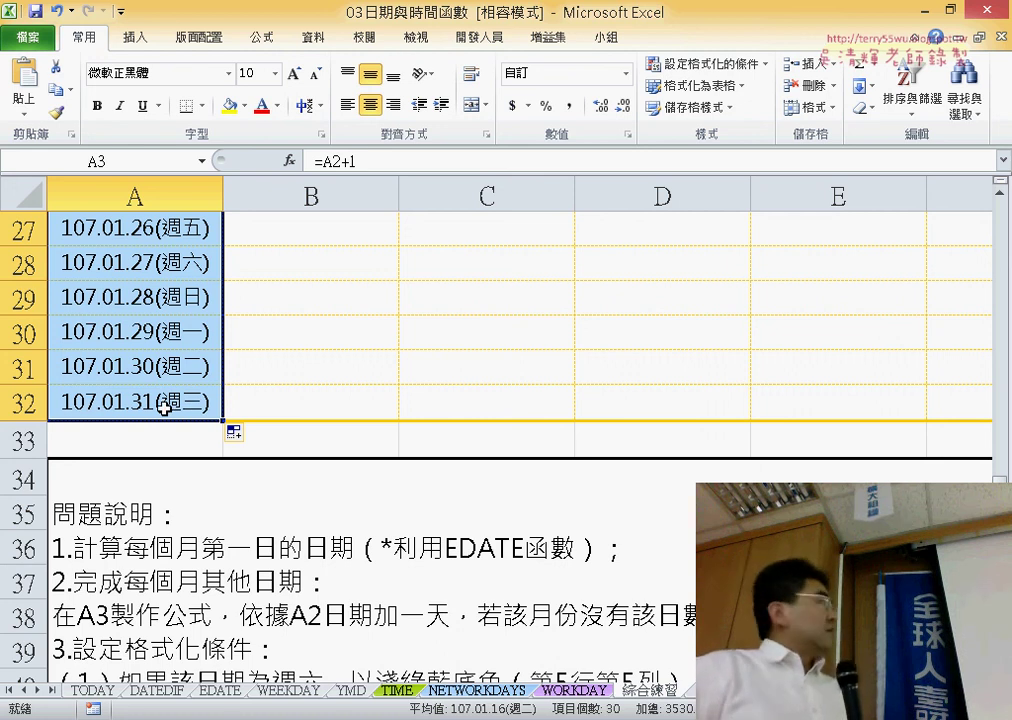
pyautogui.scroll(1, 170, 404)
pyautogui.scroll(8, 176, 401)
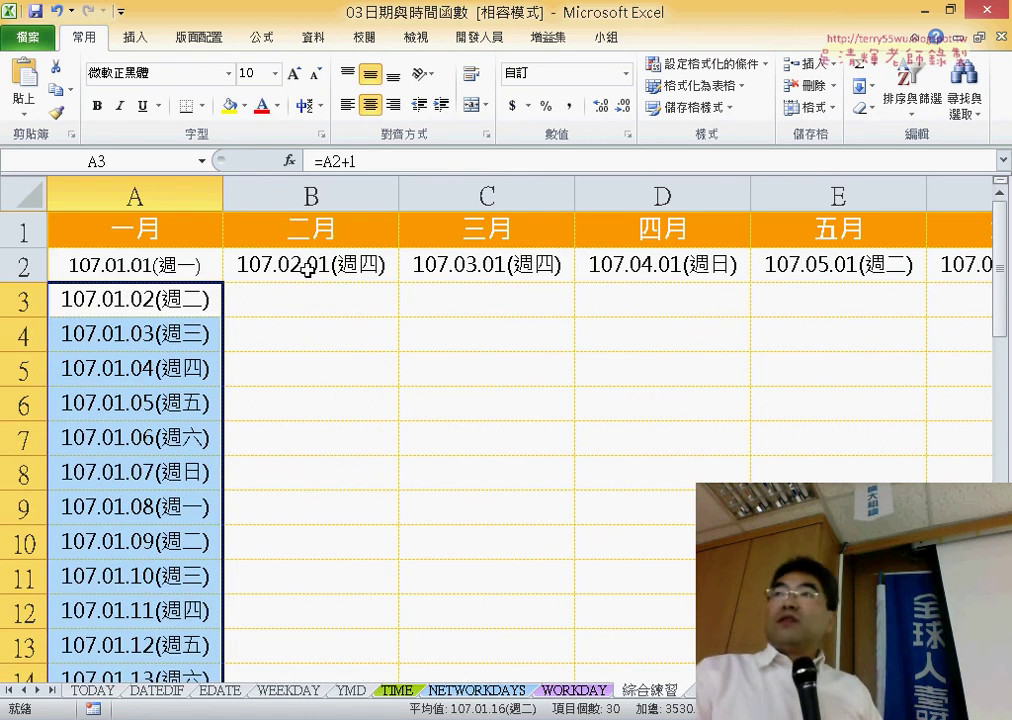
pyautogui.scroll(-7, 294, 330)
pyautogui.scroll(-2, 294, 332)
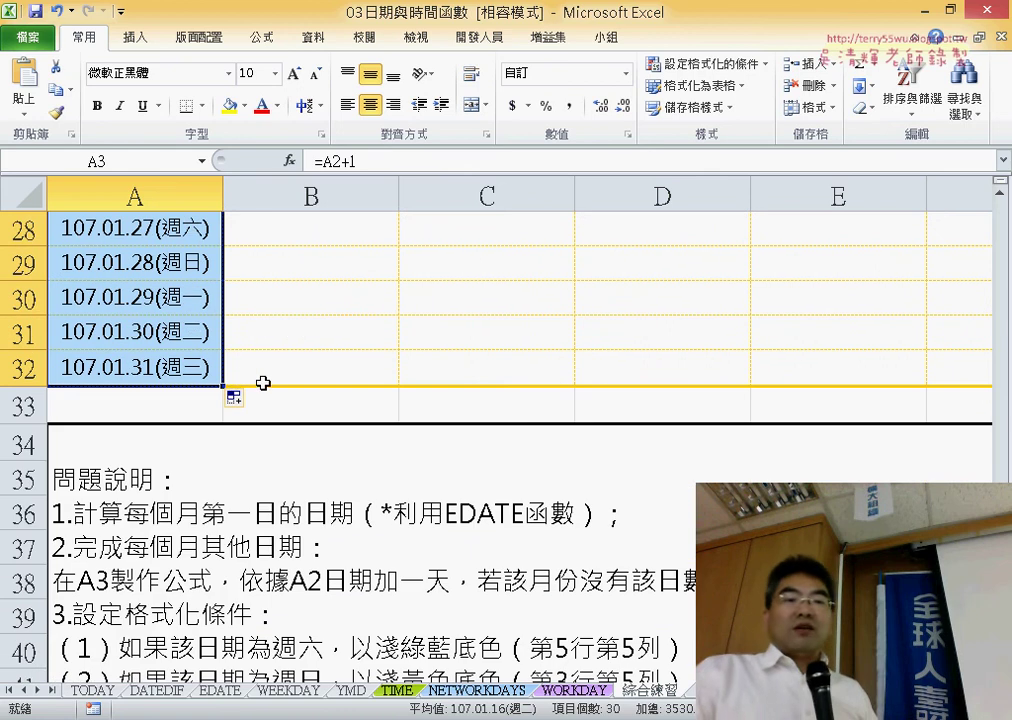
pyautogui.moveTo(226, 388); pyautogui.dragTo(370, 378)
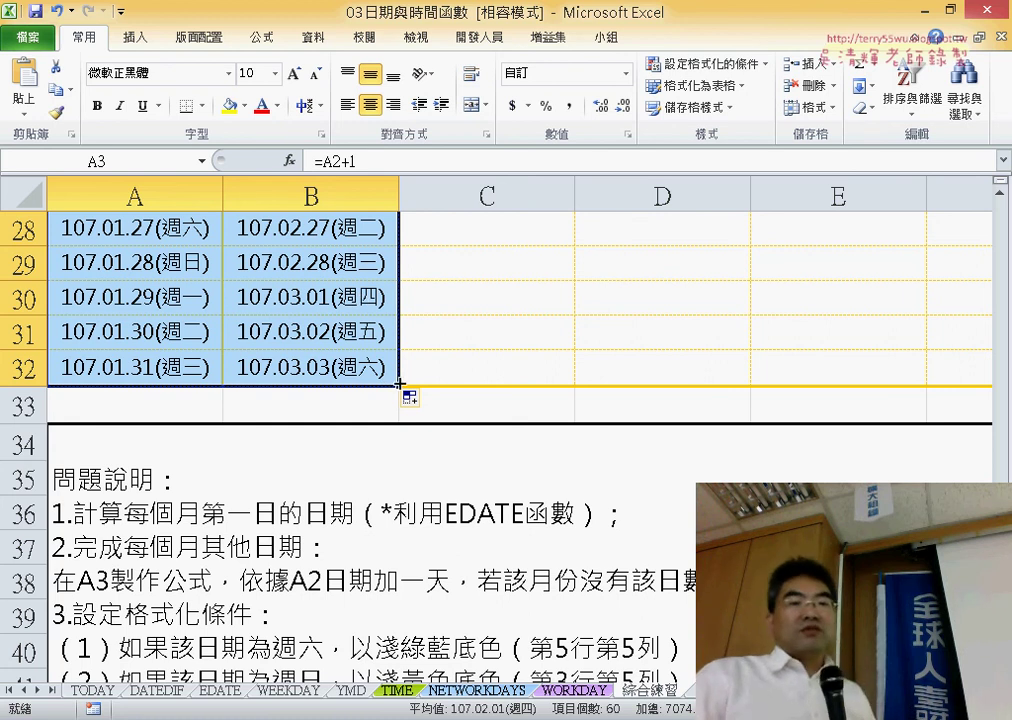
pyautogui.moveTo(399, 383)
pyautogui.mouseDown()
pyautogui.moveTo(847, 352)
pyautogui.moveTo(662, 359)
pyautogui.moveTo(840, 372)
pyautogui.moveTo(1006, 353)
pyautogui.mouseUp()
pyautogui.moveTo(706, 353)
pyautogui.mouseDown()
pyautogui.moveTo(551, 356)
pyautogui.moveTo(725, 358)
pyautogui.mouseUp()
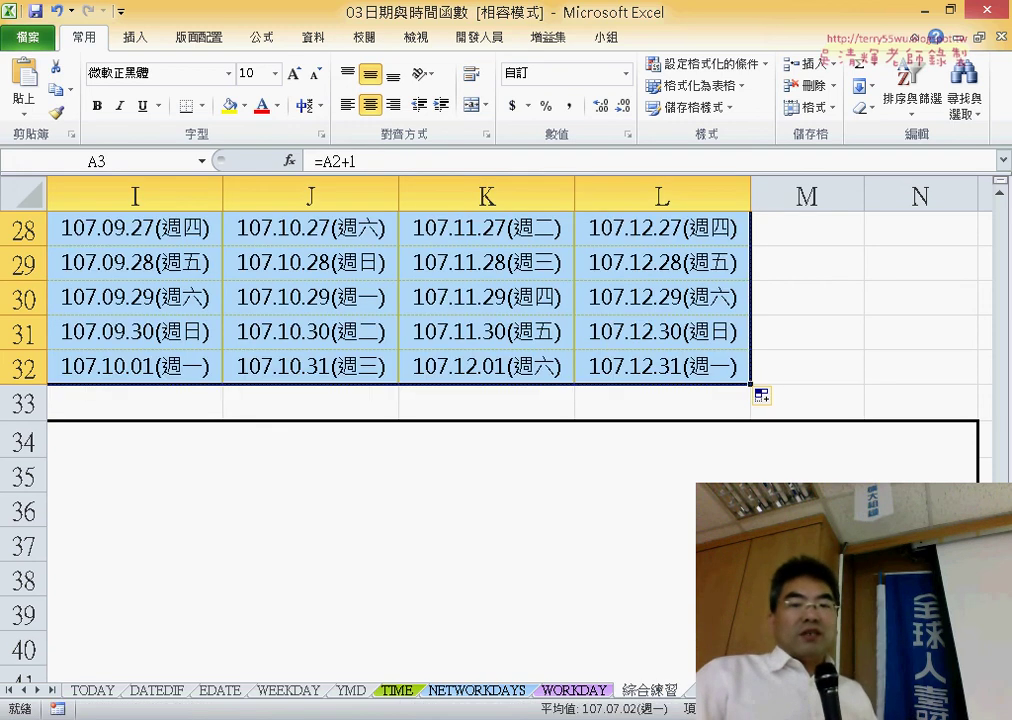
pyautogui.hscroll(-5, 500, 300)
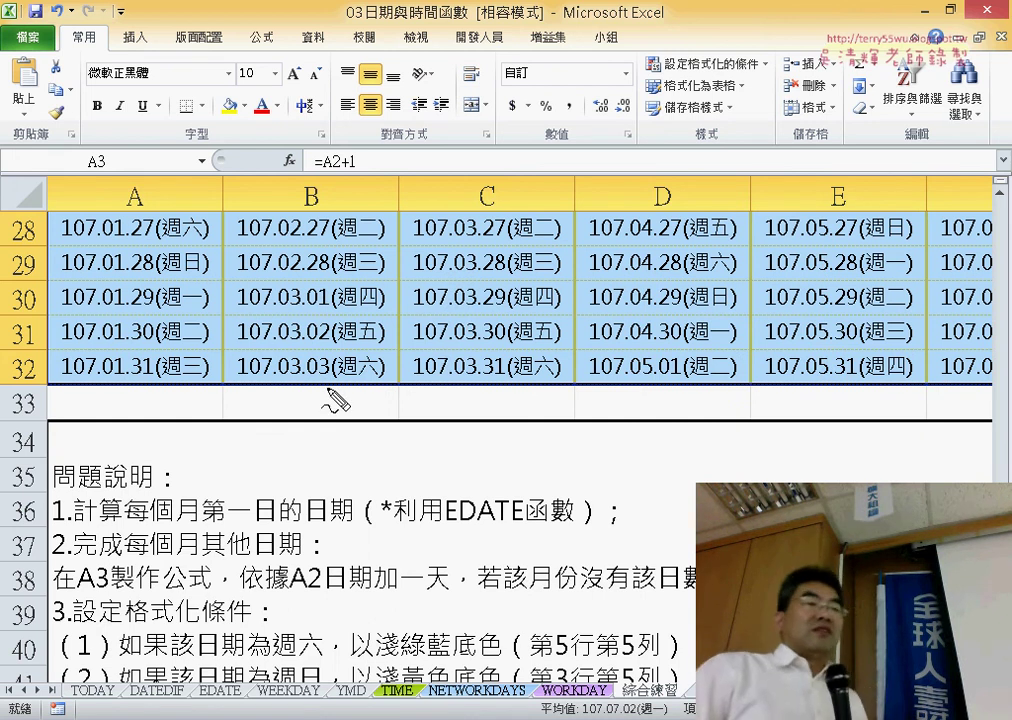
pyautogui.moveTo(333, 392)
pyautogui.mouseDown()
pyautogui.moveTo(250, 301)
pyautogui.moveTo(339, 389)
pyautogui.mouseUp()
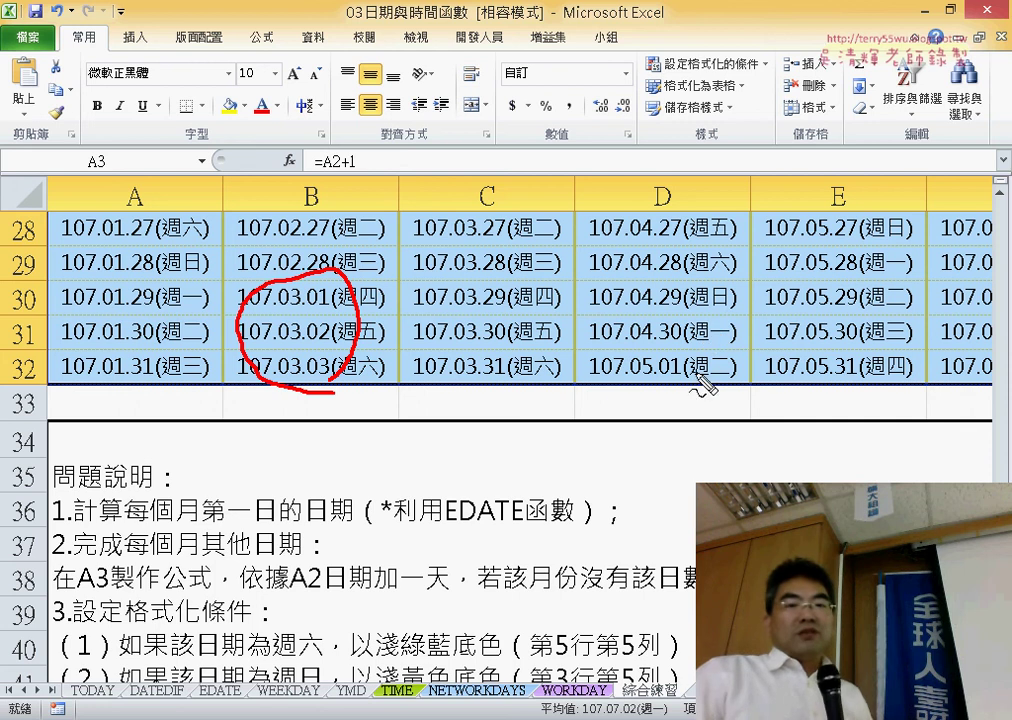
pyautogui.moveTo(605, 368); pyautogui.dragTo(712, 388)
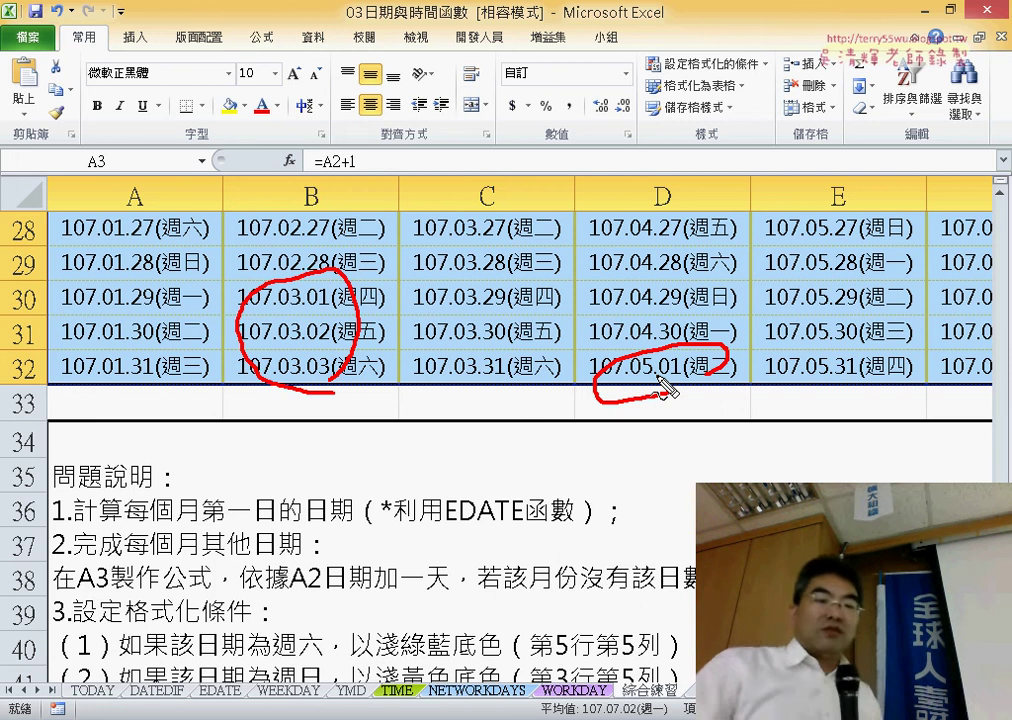
pyautogui.press('Escape')
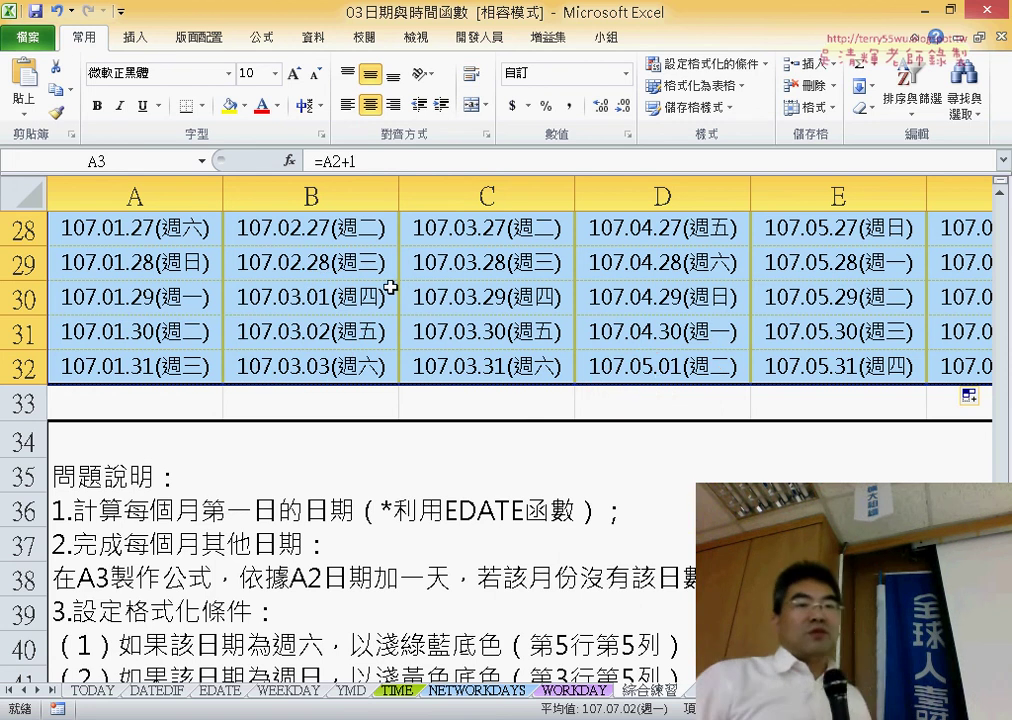
pyautogui.moveTo(335, 297); pyautogui.dragTo(345, 366)
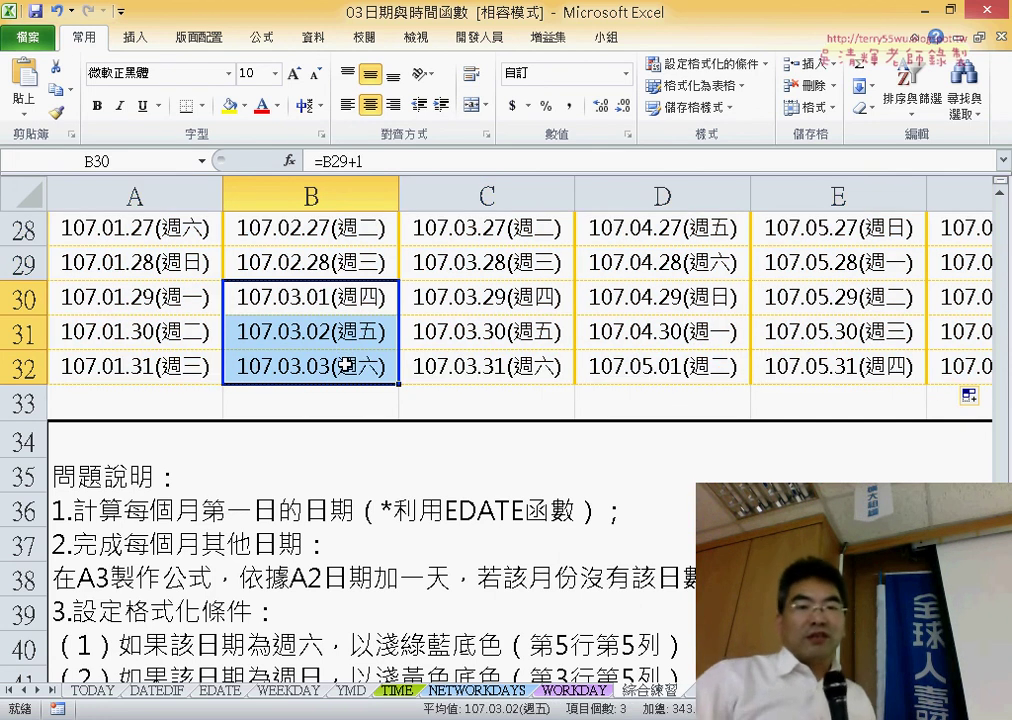
# Step: Delete February's overflow dates, restore them, and inspect the formulas yielding 107.02.28 and 107.03.01
pyautogui.press('Delete')
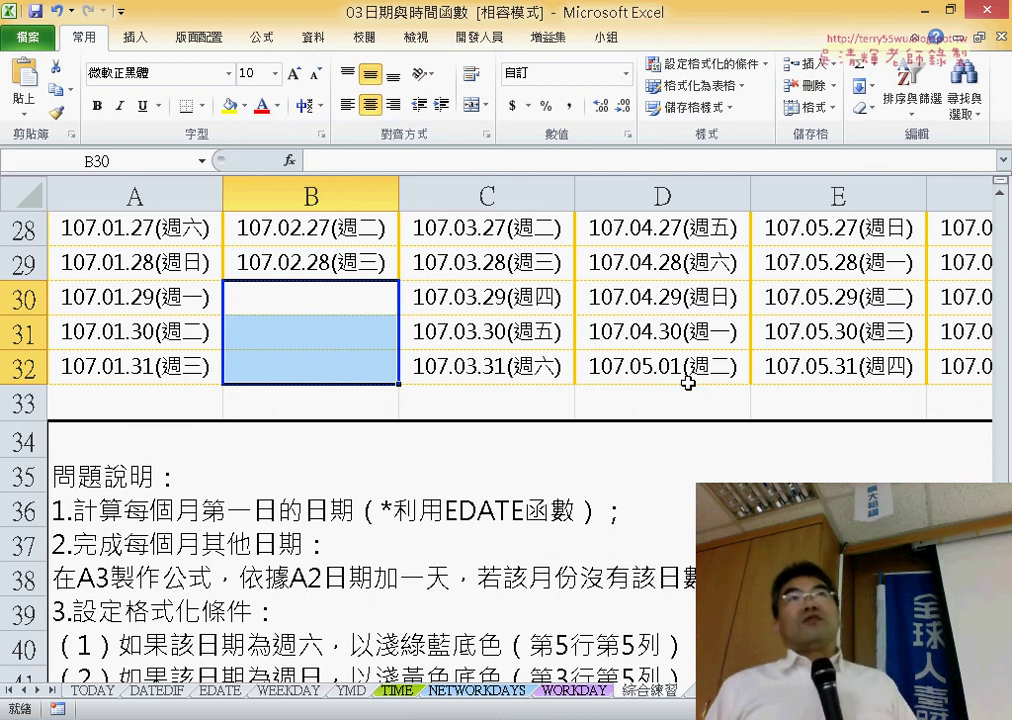
pyautogui.hotkey('ctrl', 'd')
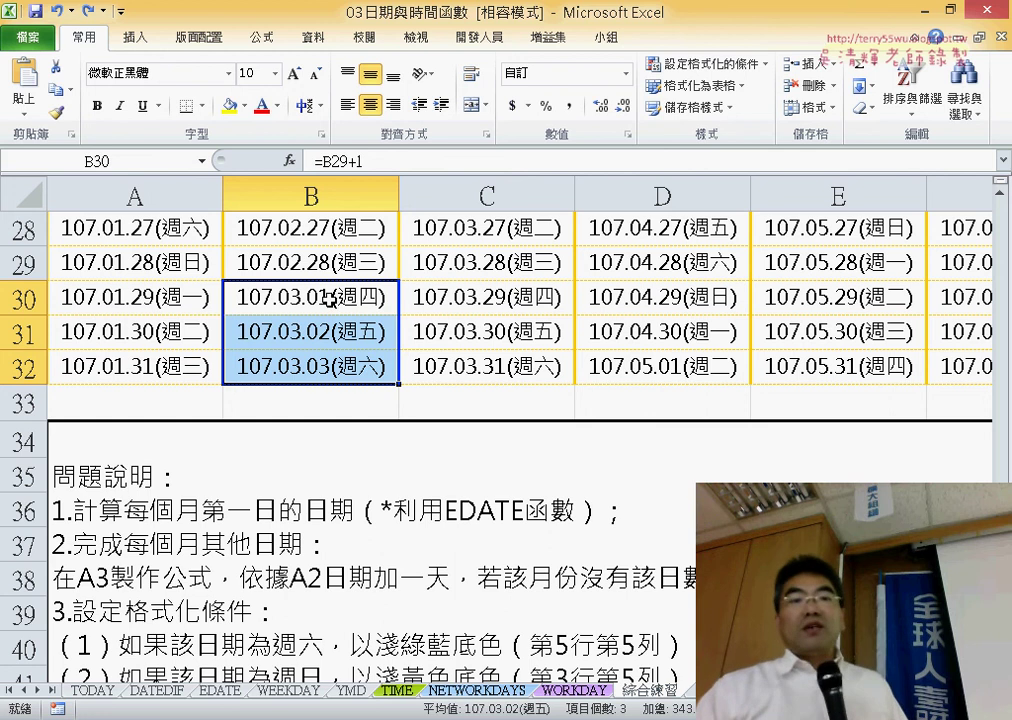
pyautogui.click(313, 268)
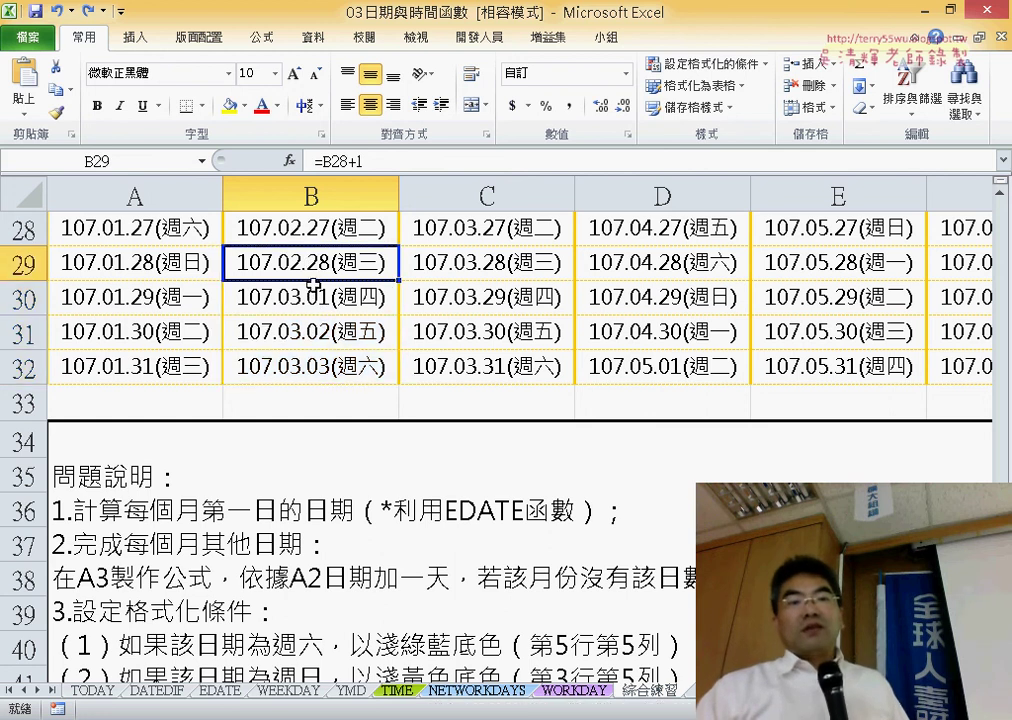
pyautogui.click(313, 303)
pyautogui.click(313, 268)
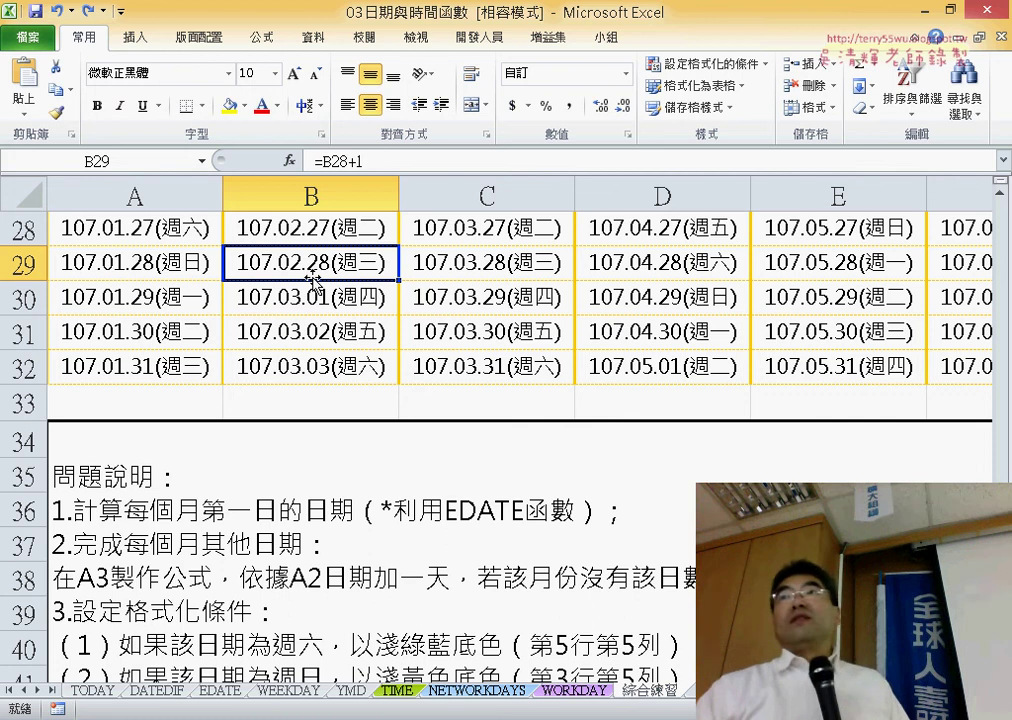
pyautogui.click(315, 307)
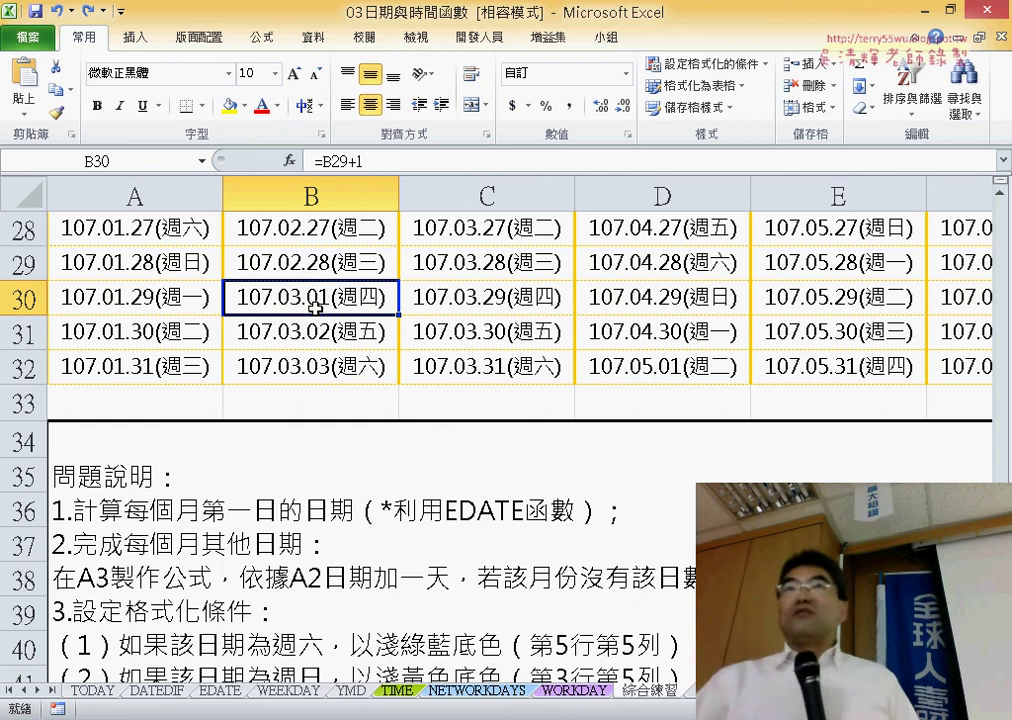
pyautogui.scroll(4, 315, 308)
pyautogui.scroll(5, 295, 240)
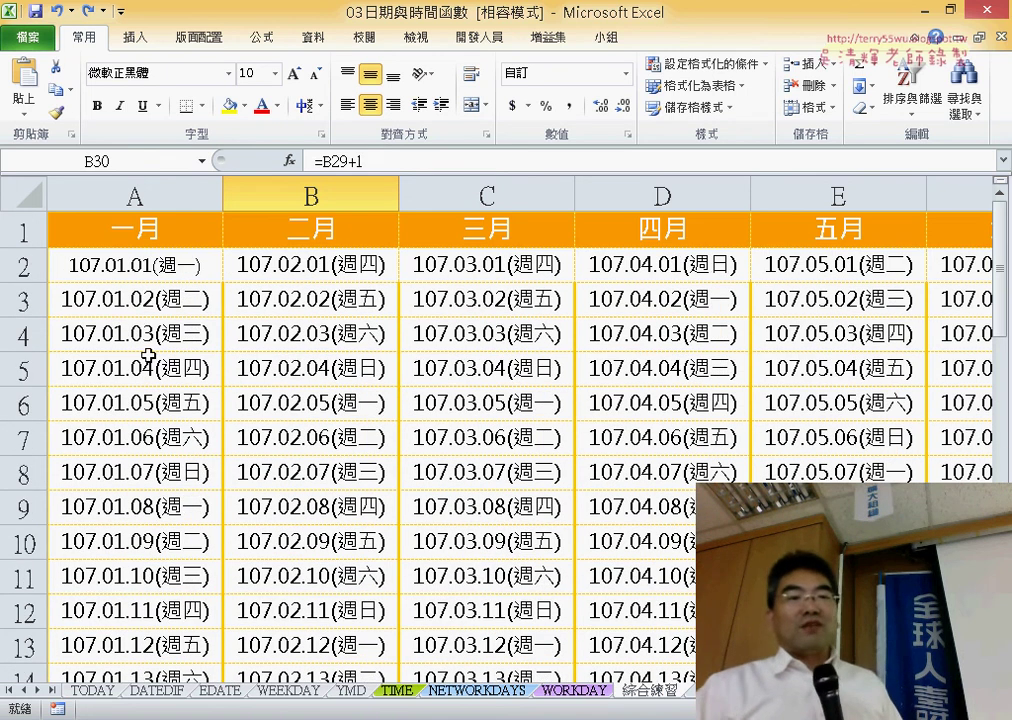
# Step: Undo the fills across the months and down column A
pyautogui.click(150, 300)
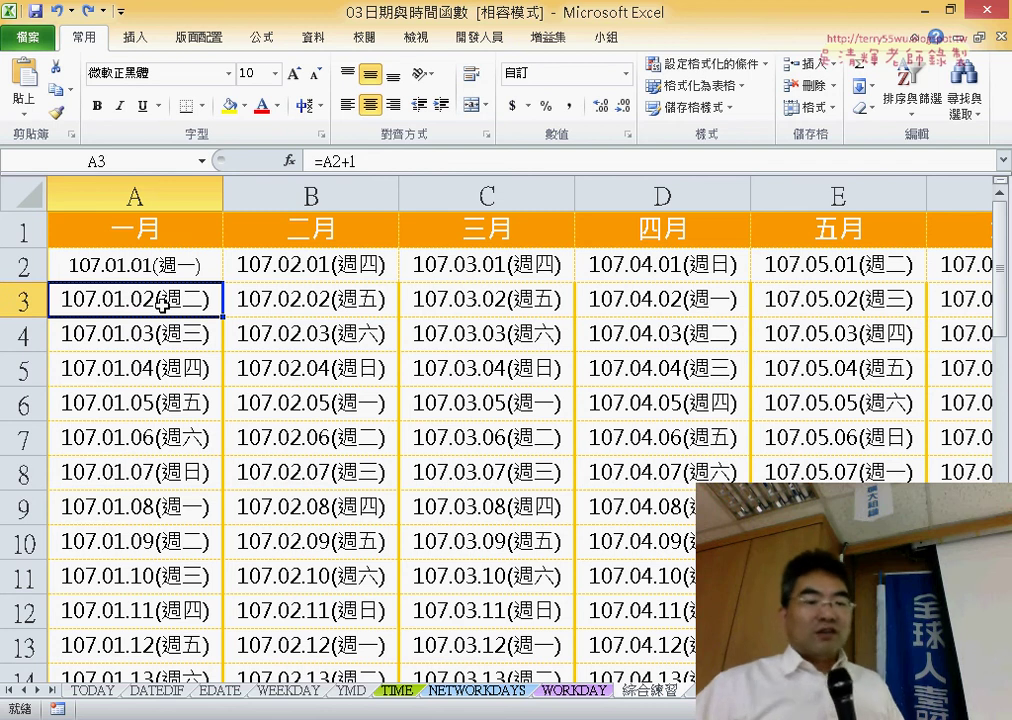
pyautogui.hotkey('ctrl', 'z')
pyautogui.hotkey('ctrl', 'z')
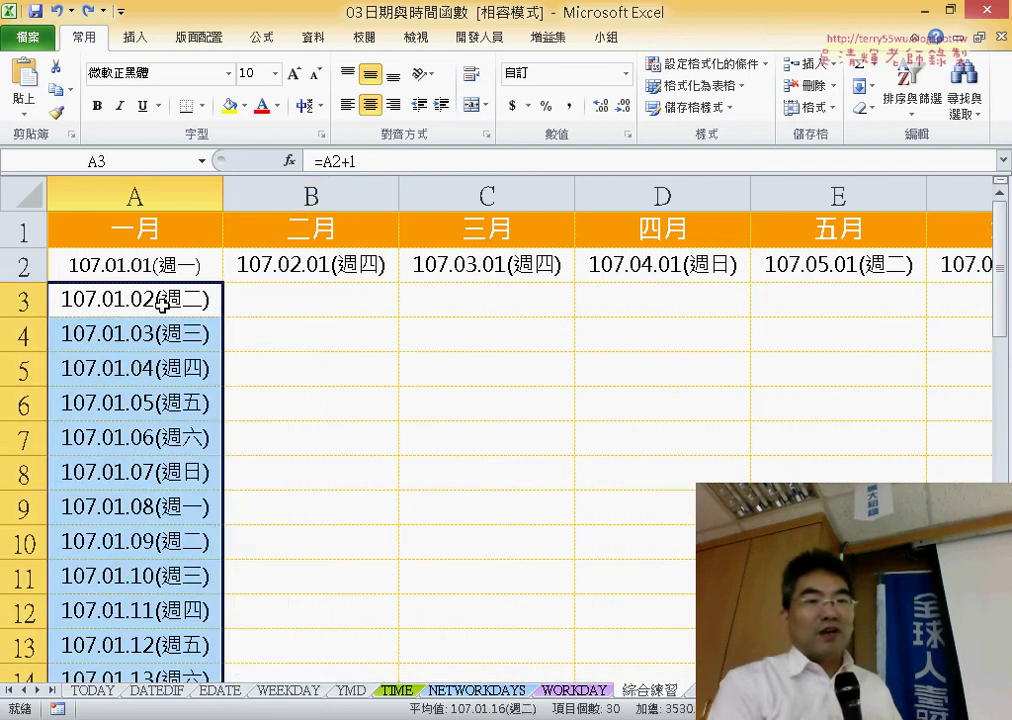
pyautogui.hotkey('ctrl', 'z')
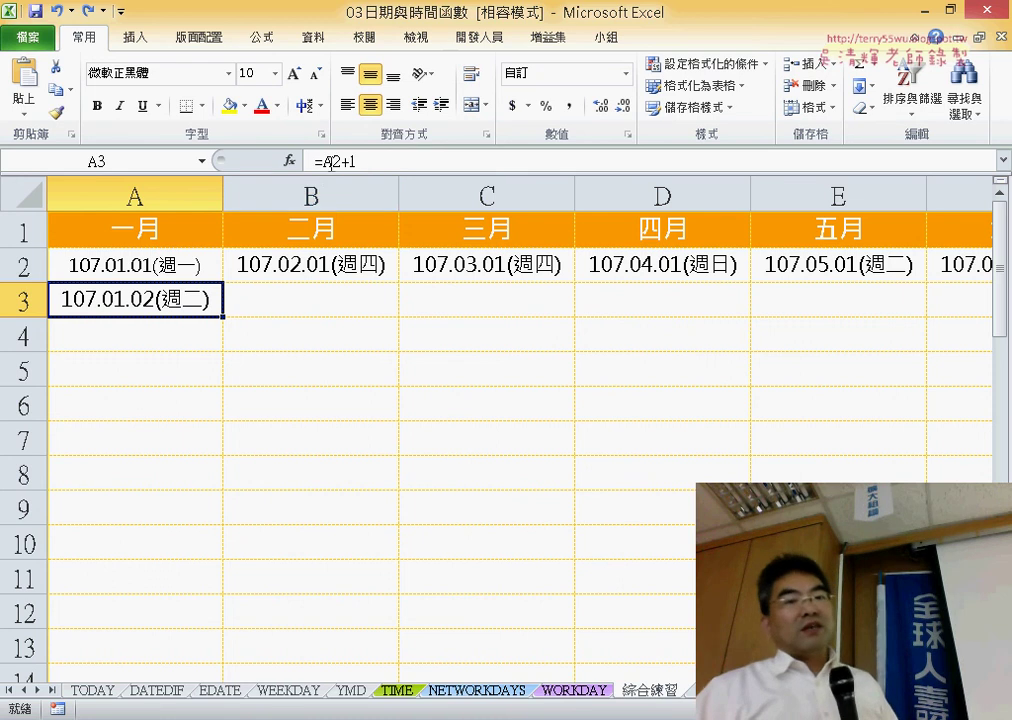
# Step: Cut A2+1 from A3's formula and insert IF from the Logical category
pyautogui.click(320, 160)
pyautogui.moveTo(322, 160); pyautogui.dragTo(356, 161)
pyautogui.rightClick(350, 165)
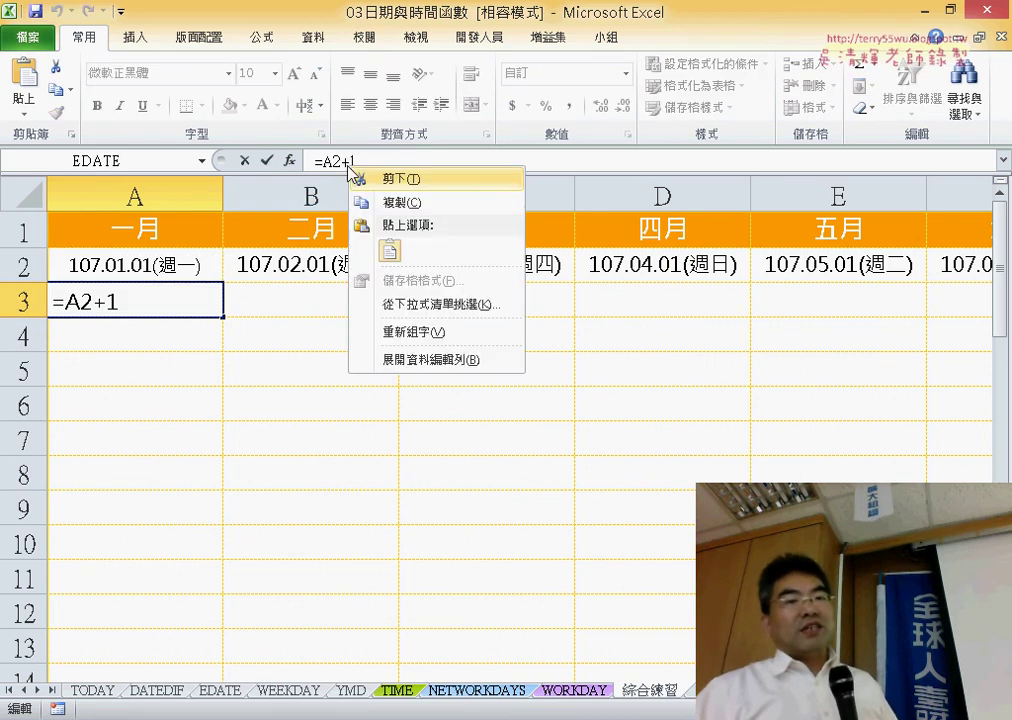
pyautogui.click(362, 176)
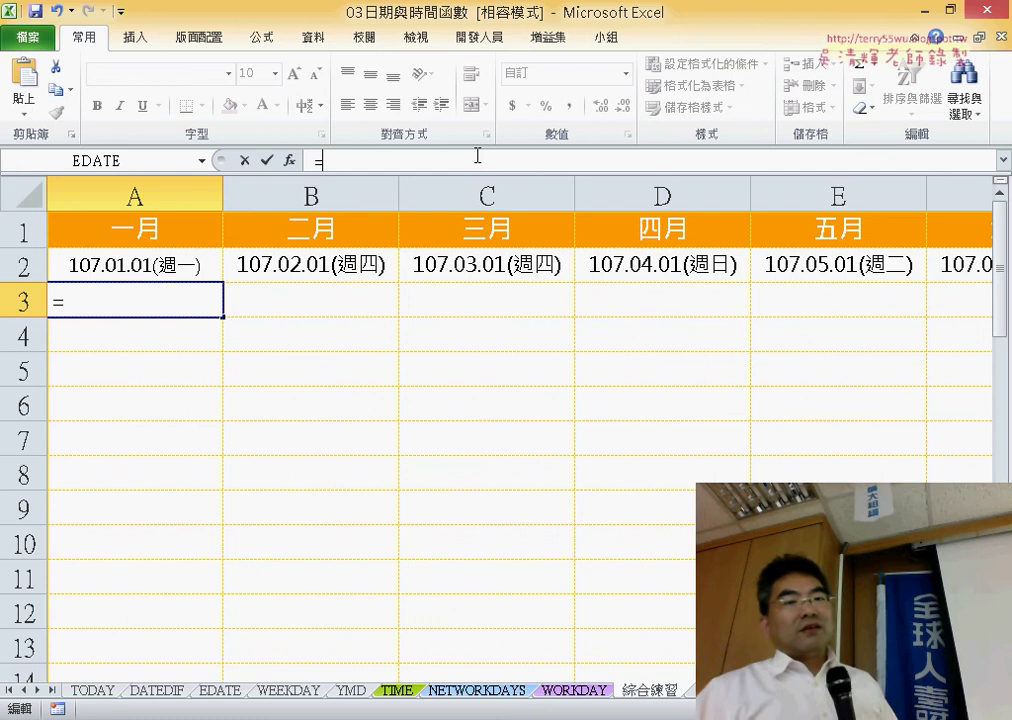
pyautogui.click(289, 160)
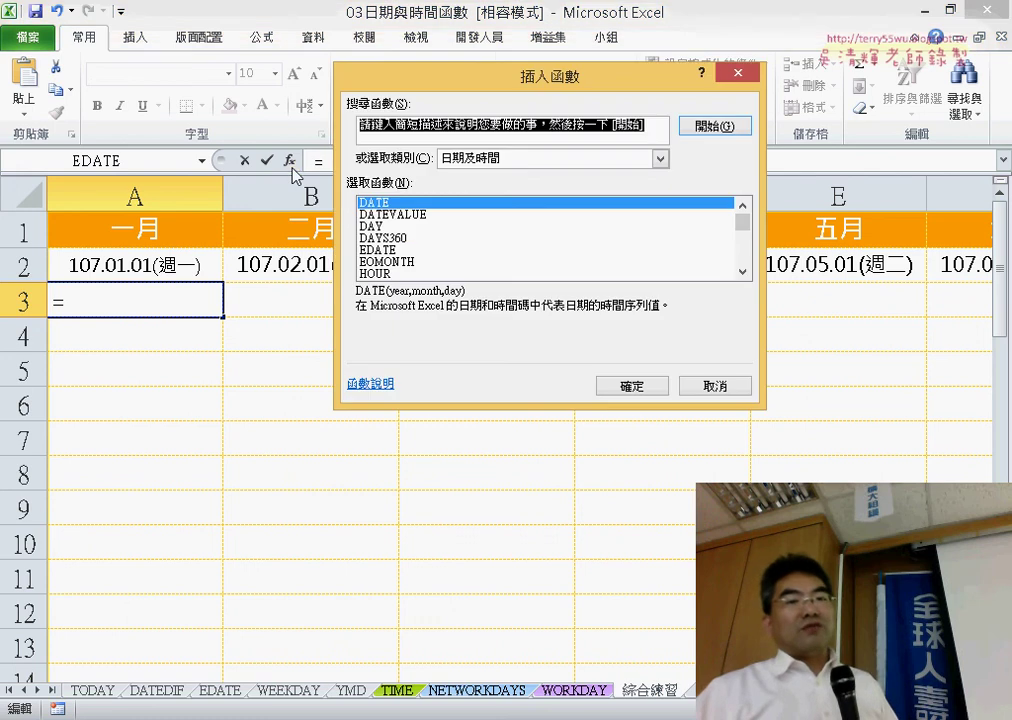
pyautogui.click(482, 163)
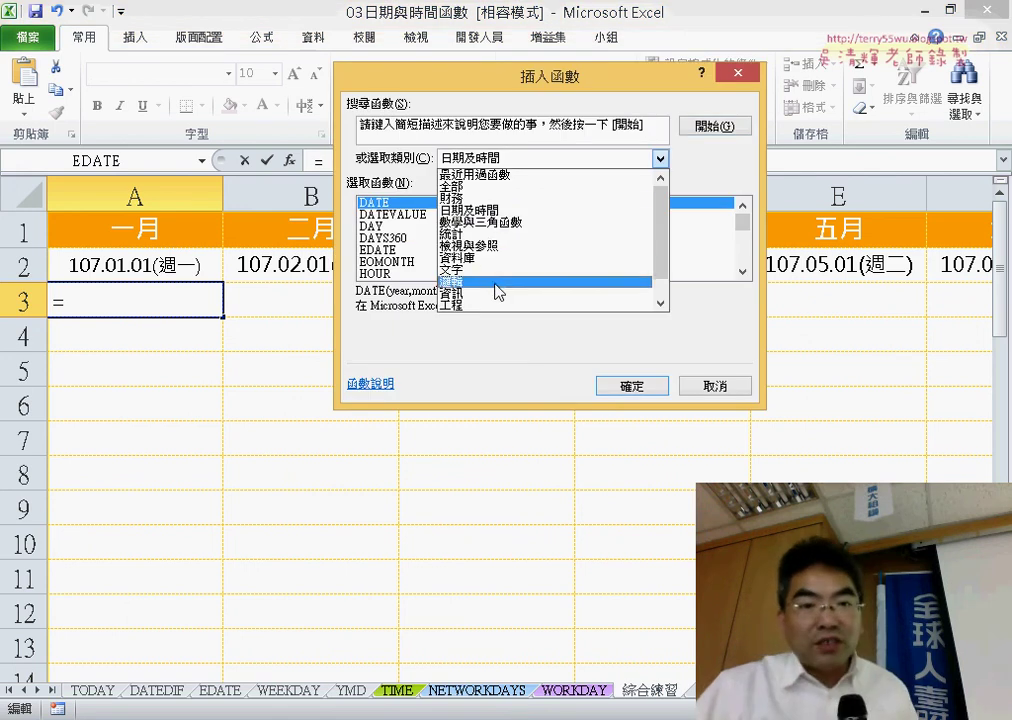
pyautogui.click(498, 287)
pyautogui.doubleClick(390, 227)
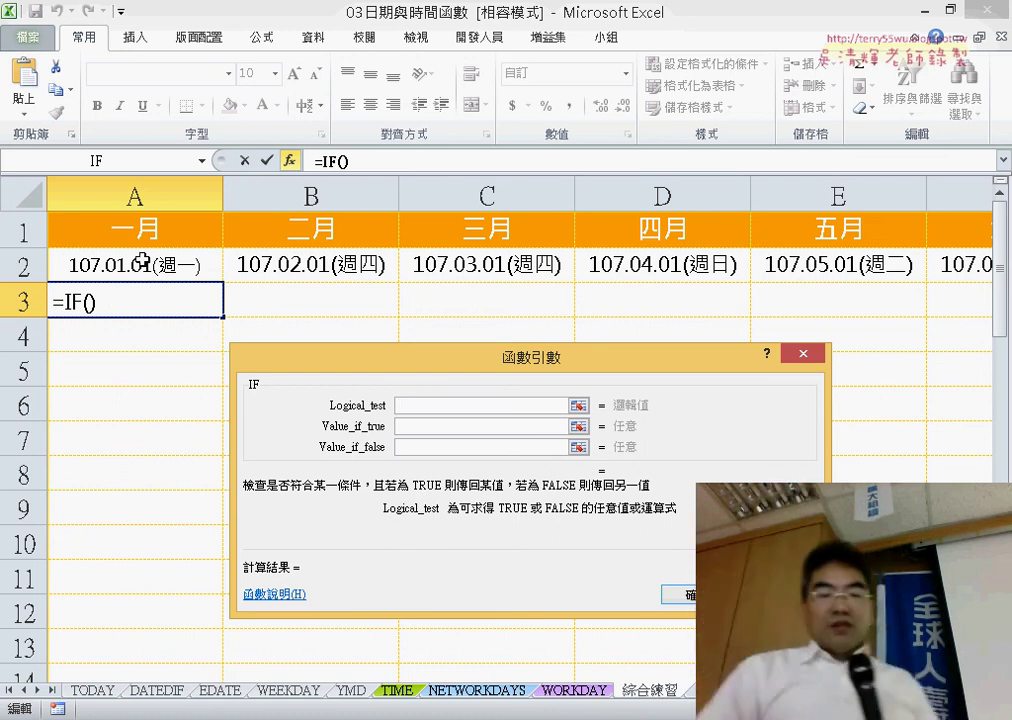
# Step: Type the IF logical test month(A2)<>month(A2+1), picking A2 by clicking it
pyautogui.write('mo')
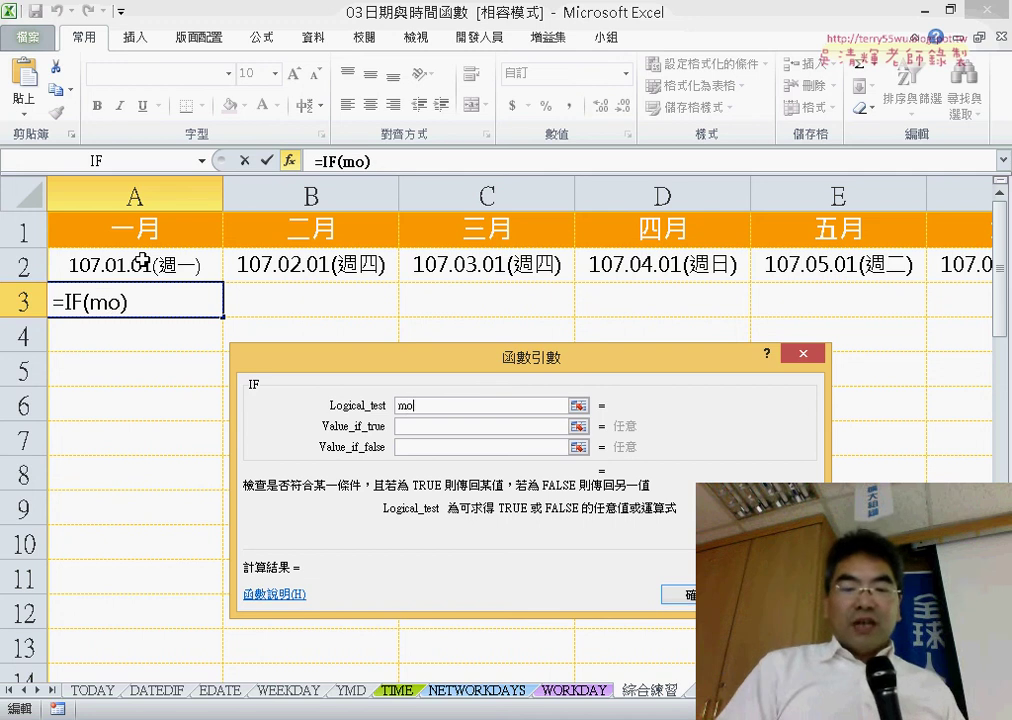
pyautogui.write('nth')
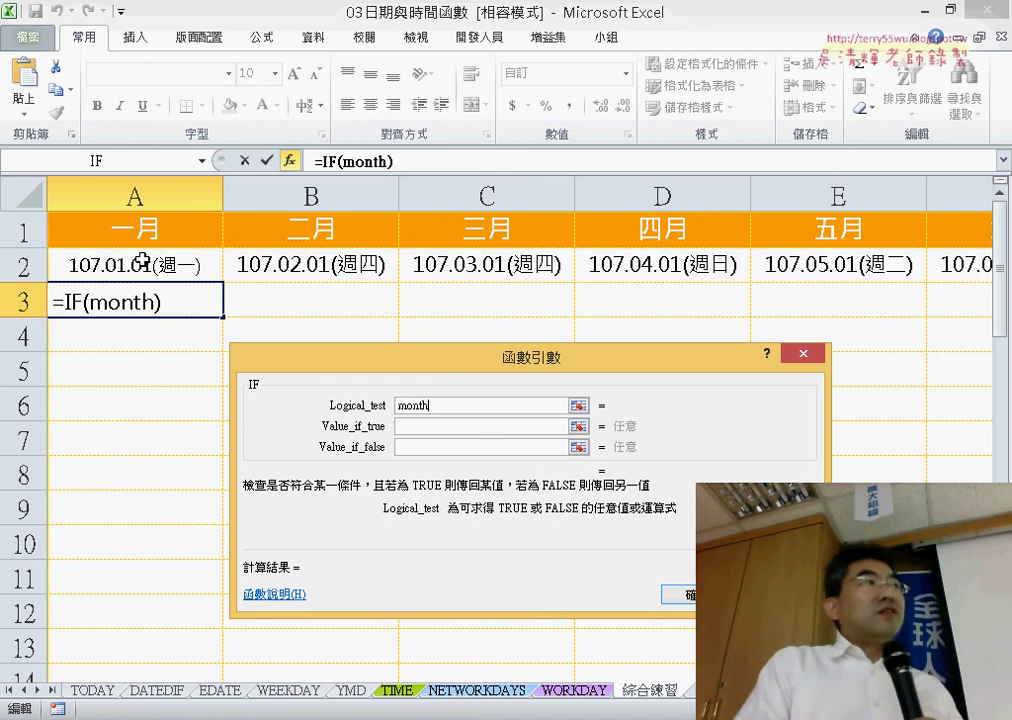
pyautogui.write('(')
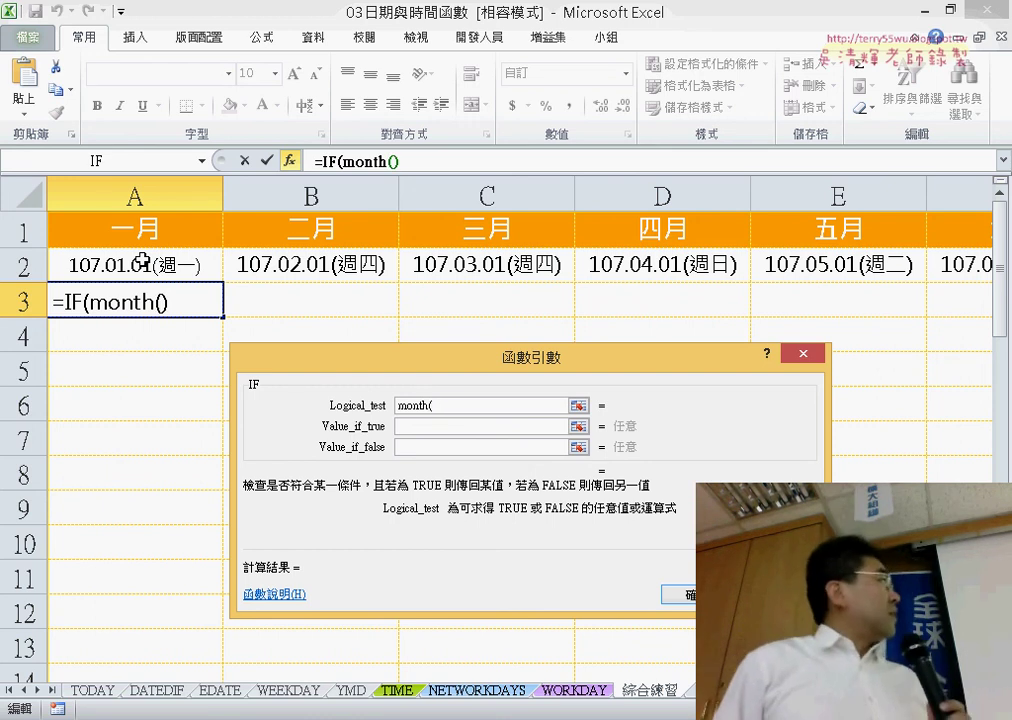
pyautogui.write(')')
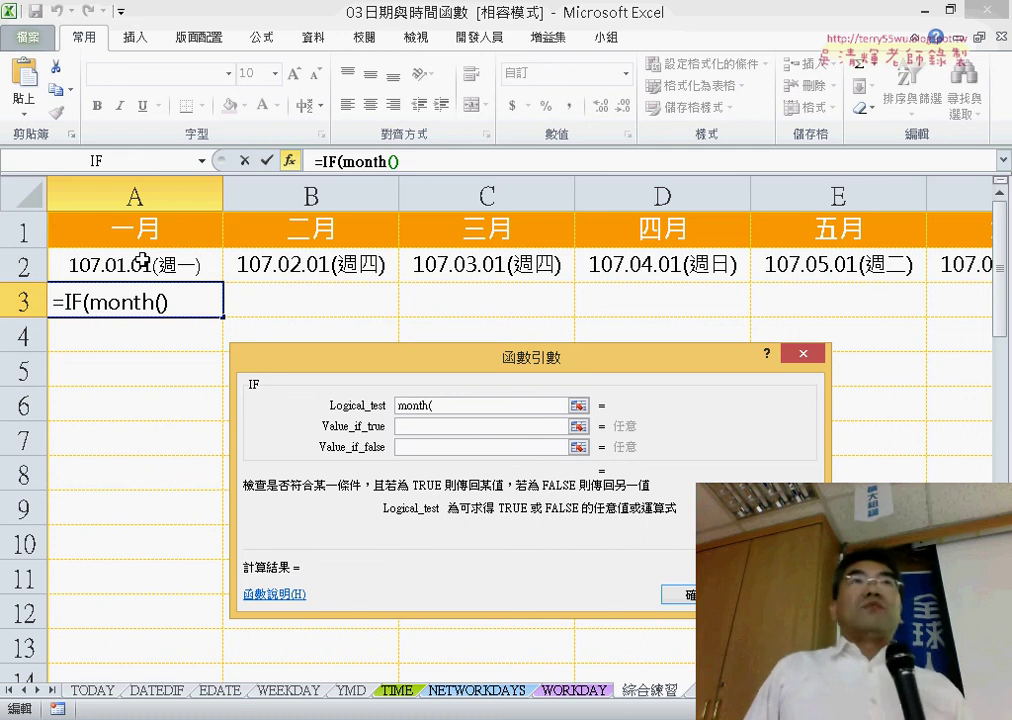
pyautogui.press('BackSpace')
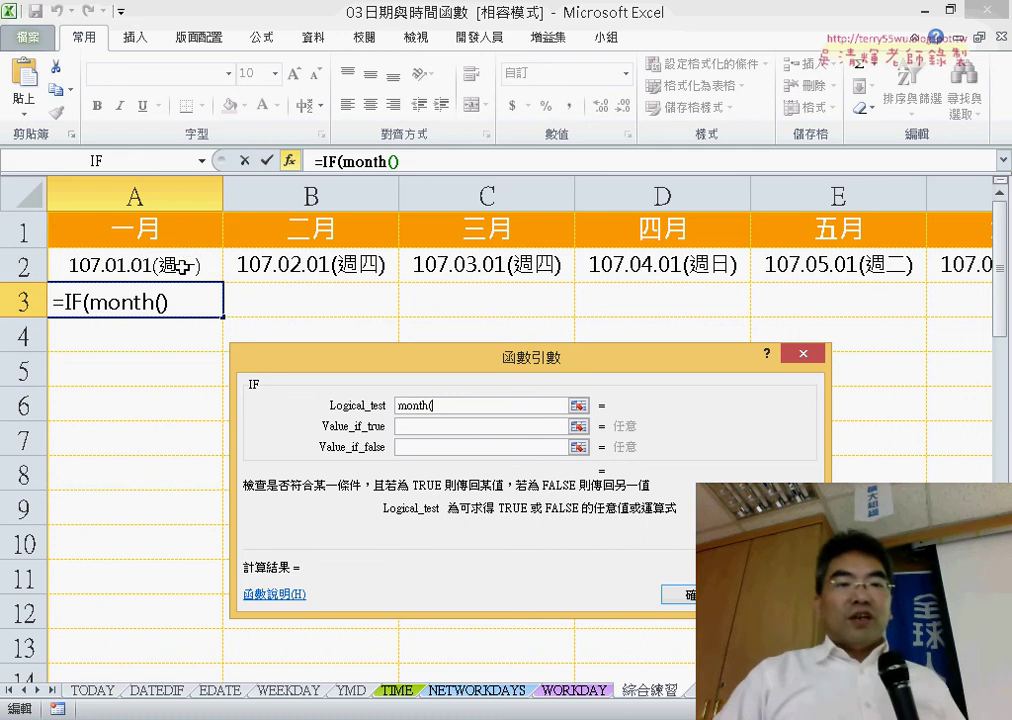
pyautogui.click(188, 263)
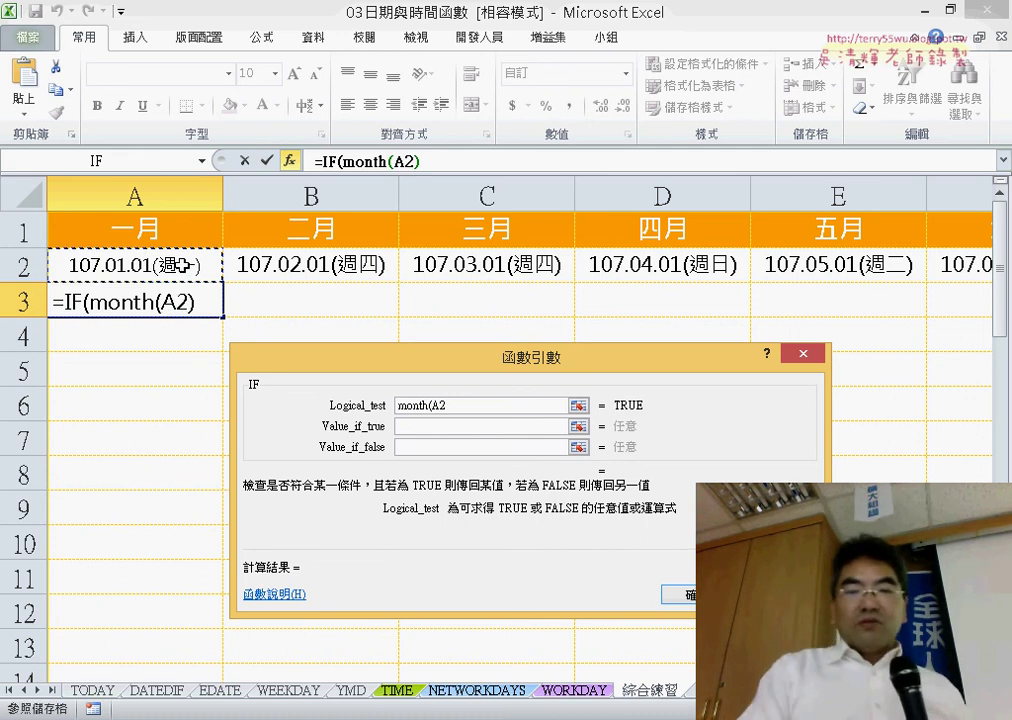
pyautogui.write(')')
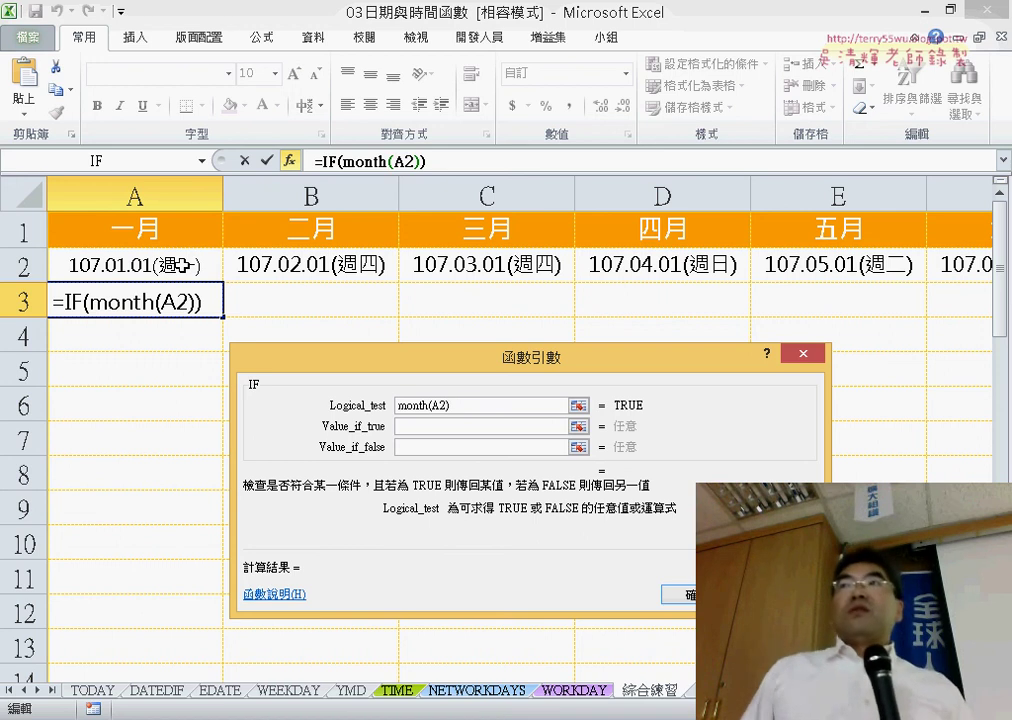
pyautogui.write('=')
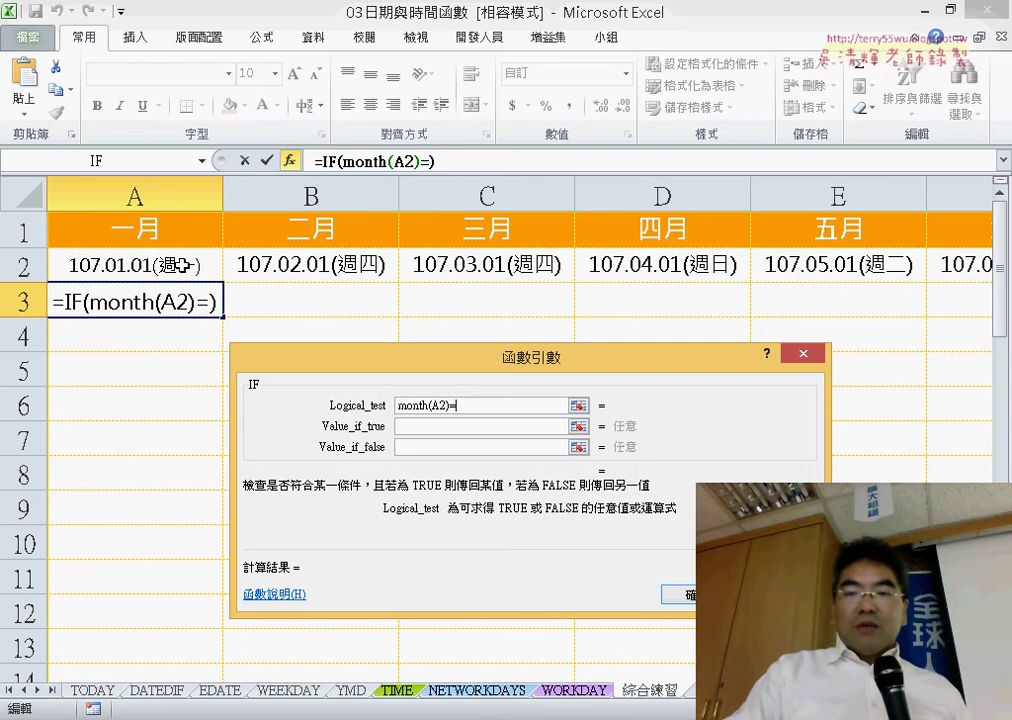
pyautogui.press('BackSpace')
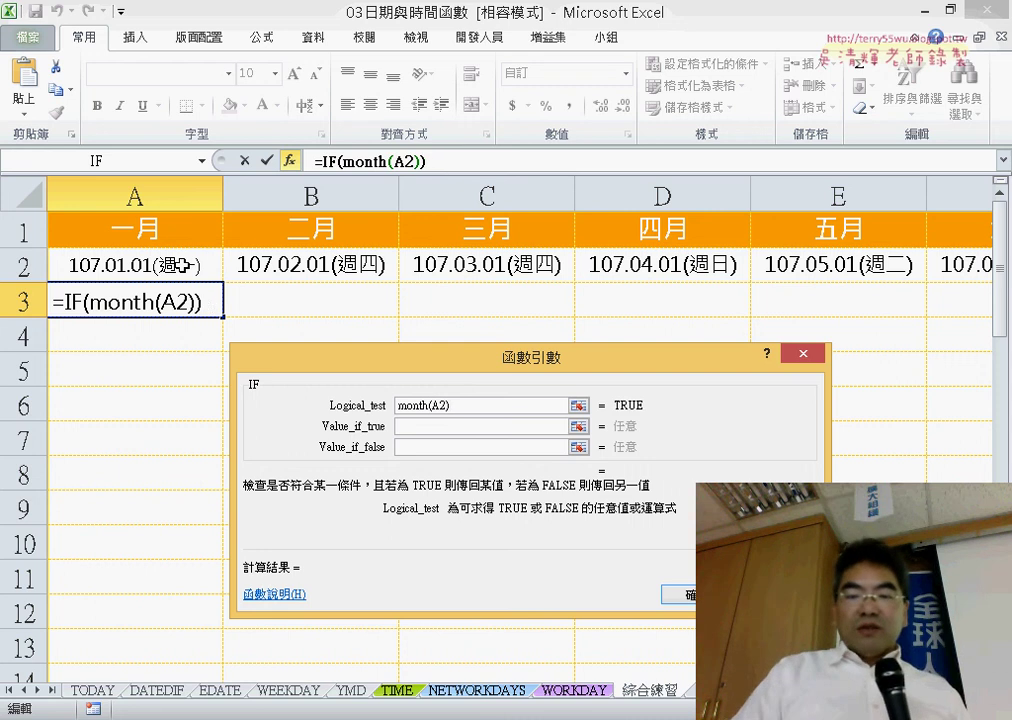
pyautogui.write('<>')
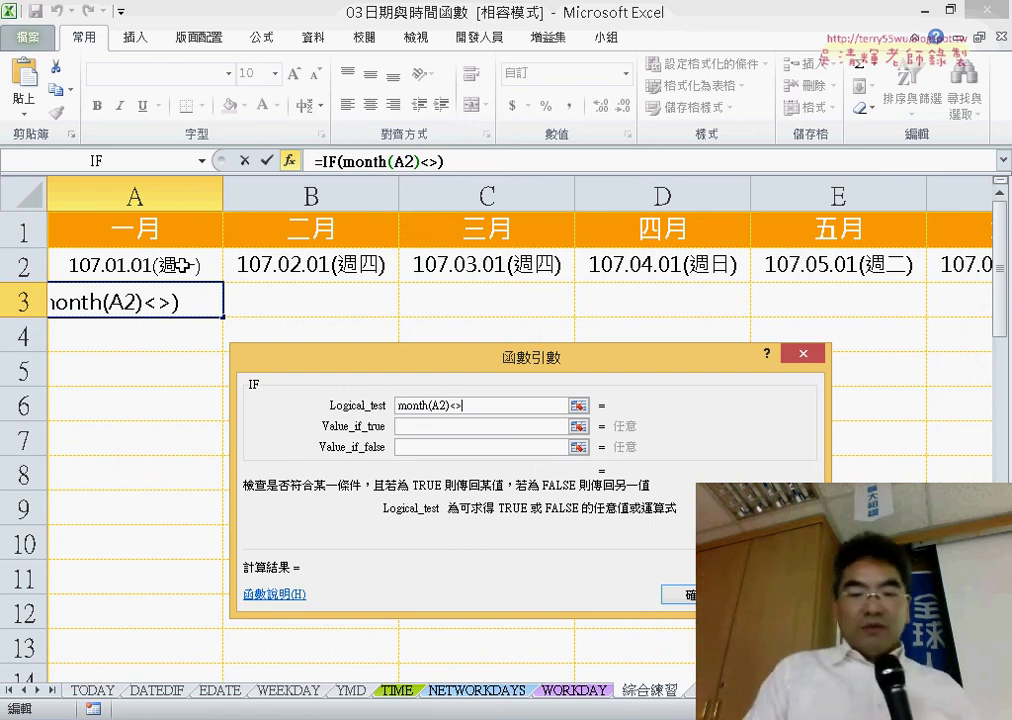
pyautogui.write('month')
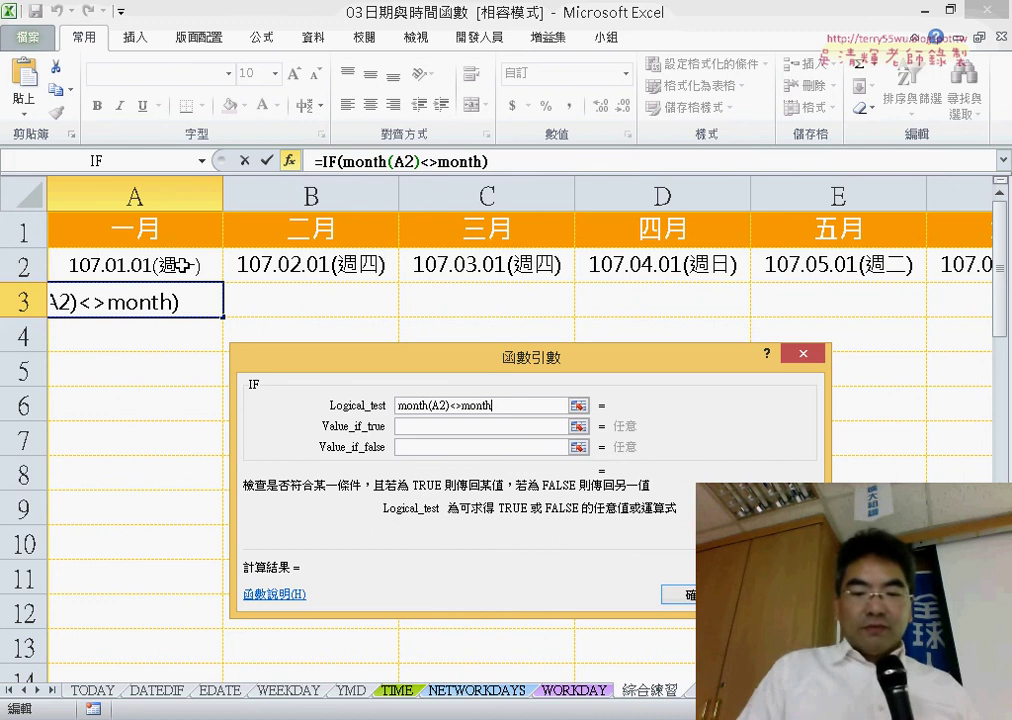
pyautogui.write('(')
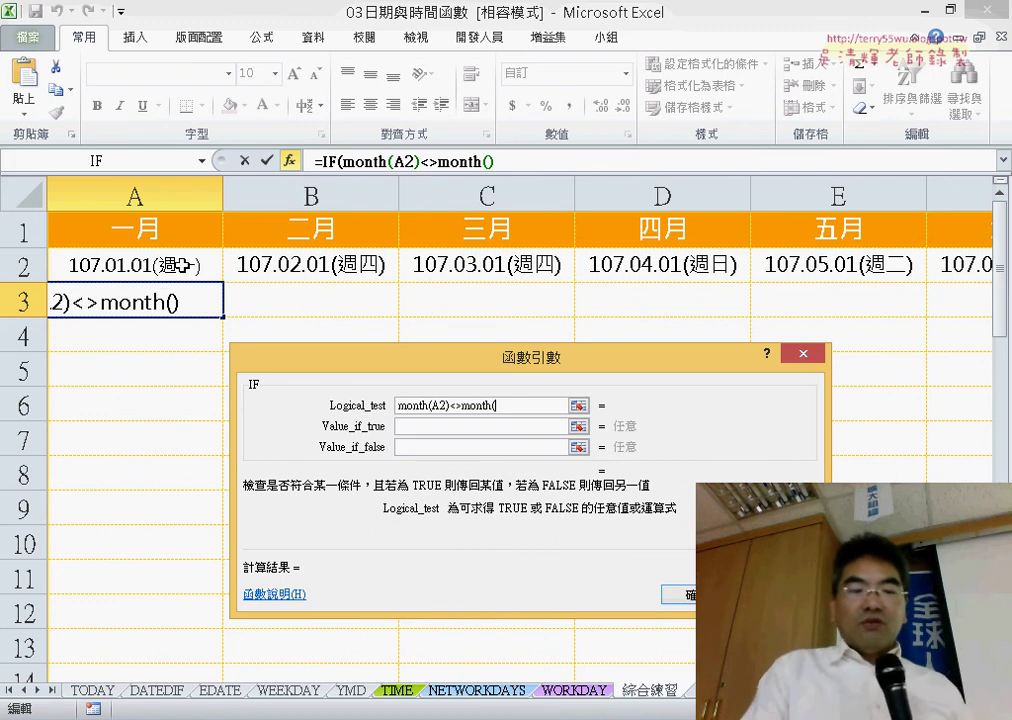
pyautogui.write('A2')
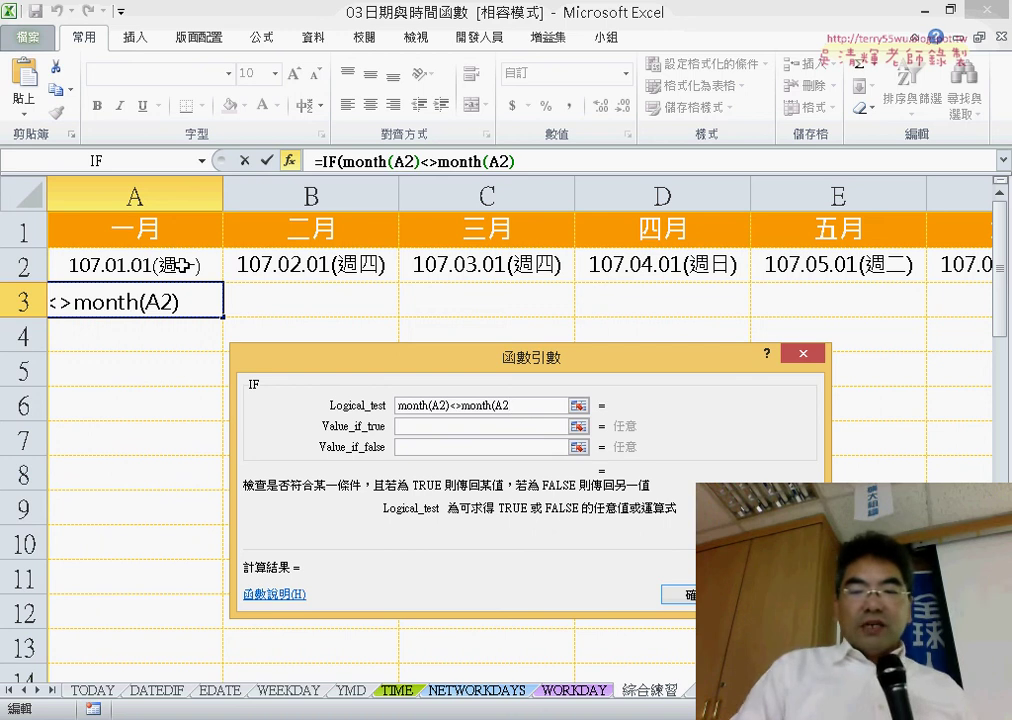
pyautogui.write('+1')
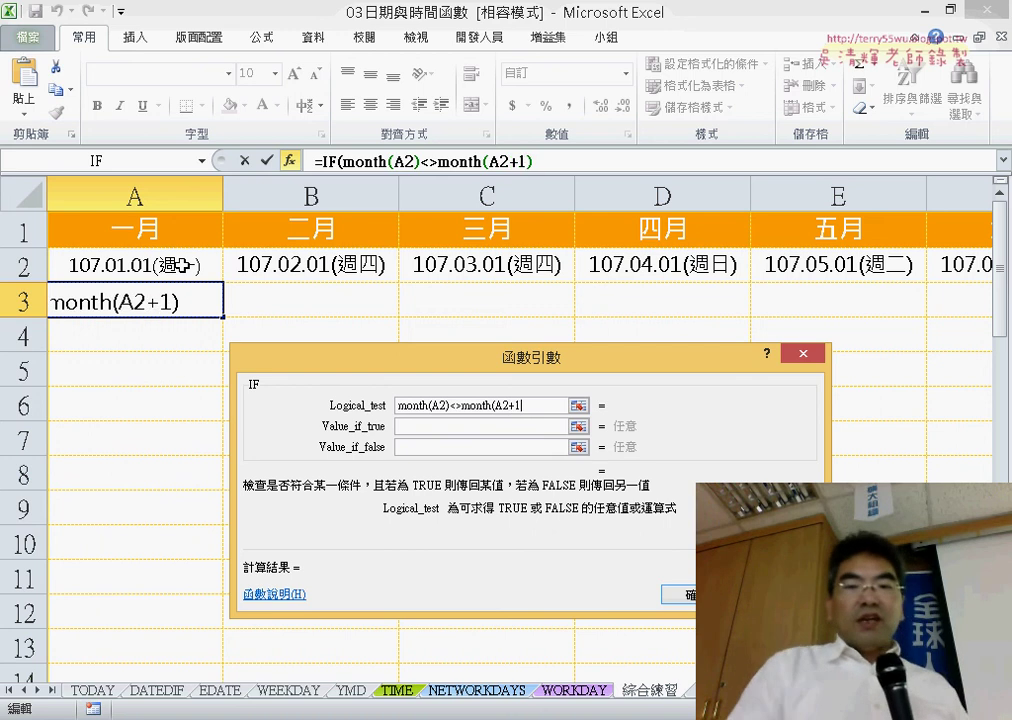
pyautogui.write(')')
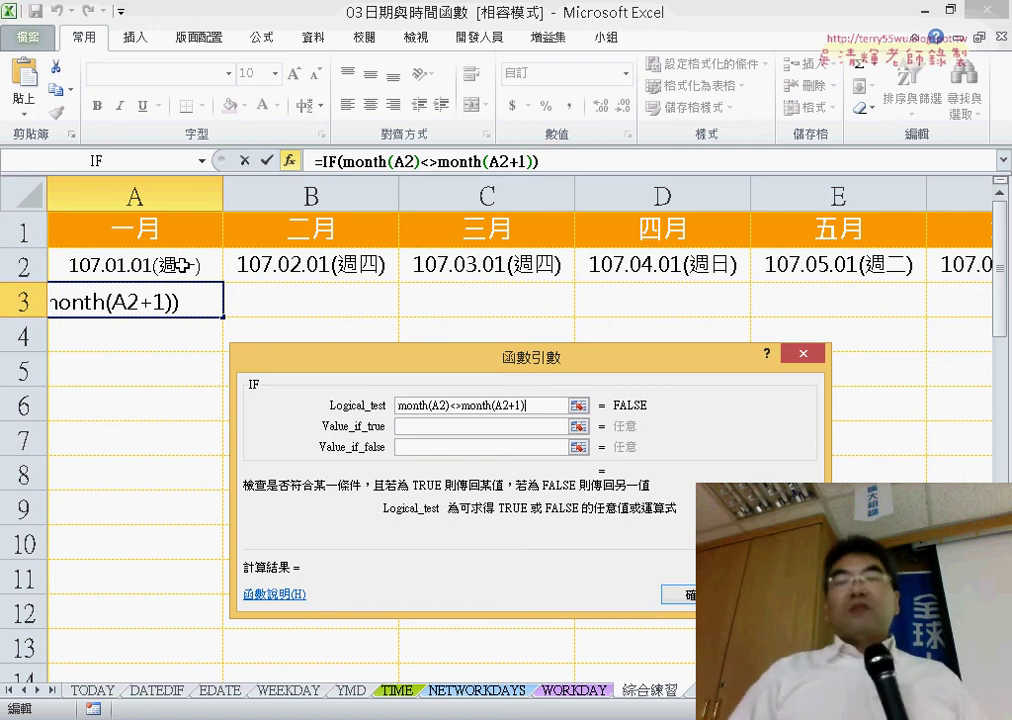
# Step: Set Value_if_true to "" and Value_if_false to A2+1, then commit the IF formula
pyautogui.click(432, 424)
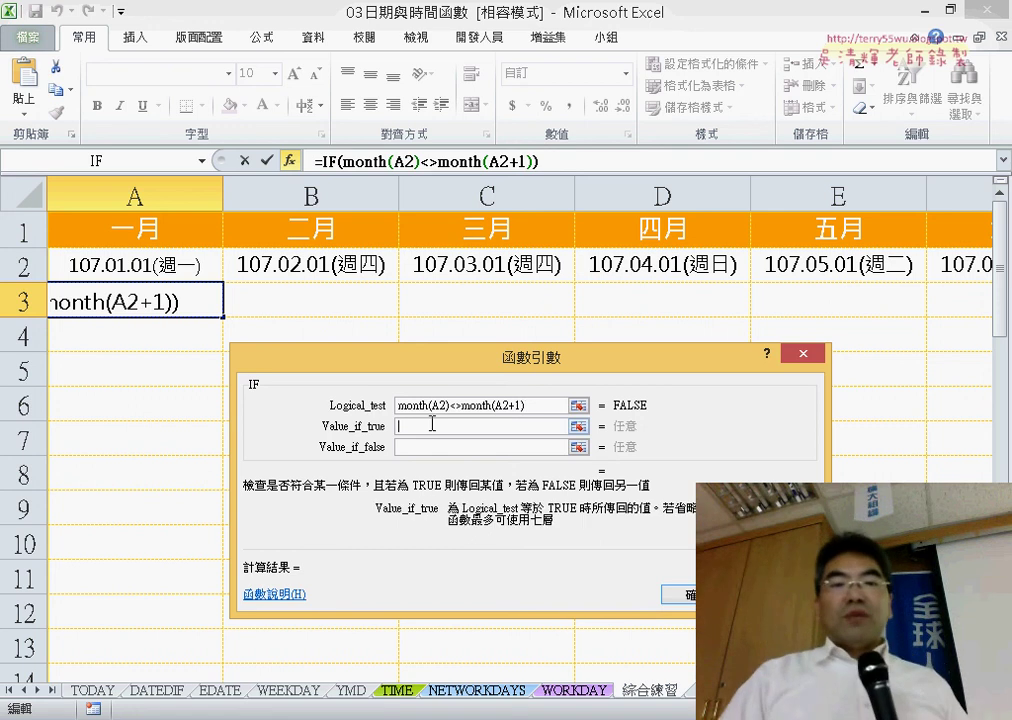
pyautogui.write('""')
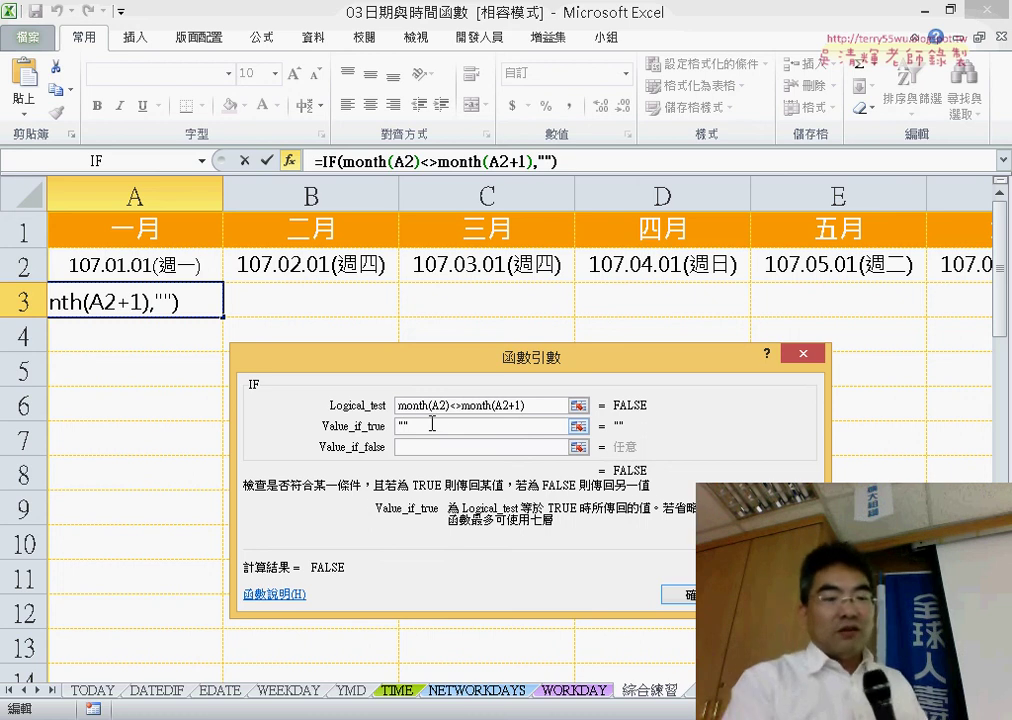
pyautogui.press('Tab')
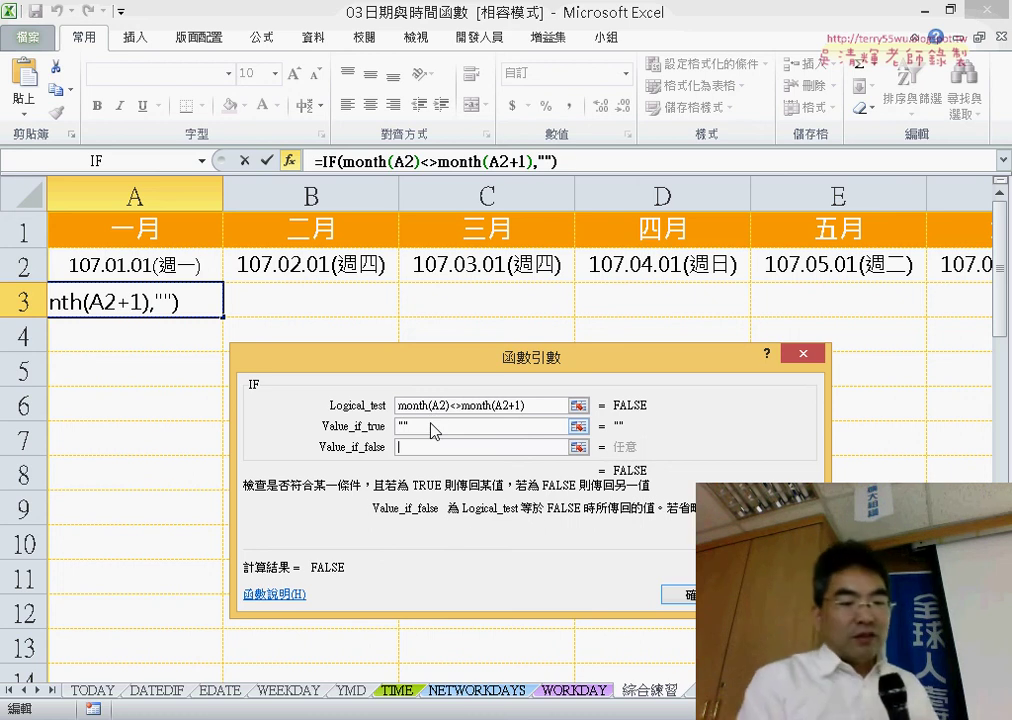
pyautogui.write('A2+')
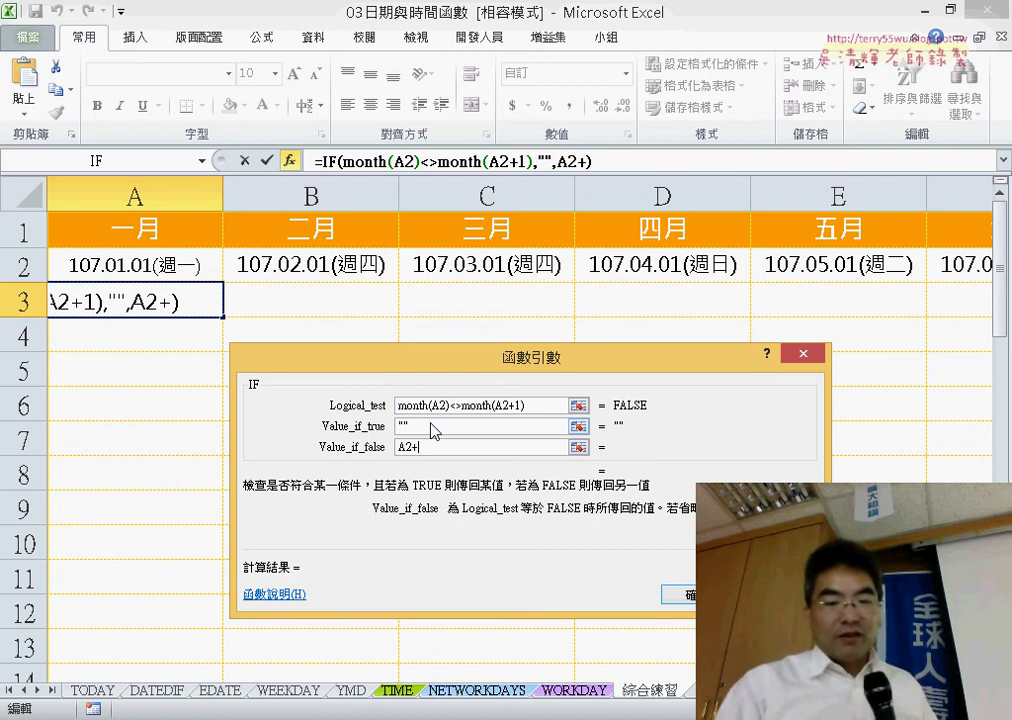
pyautogui.write('1')
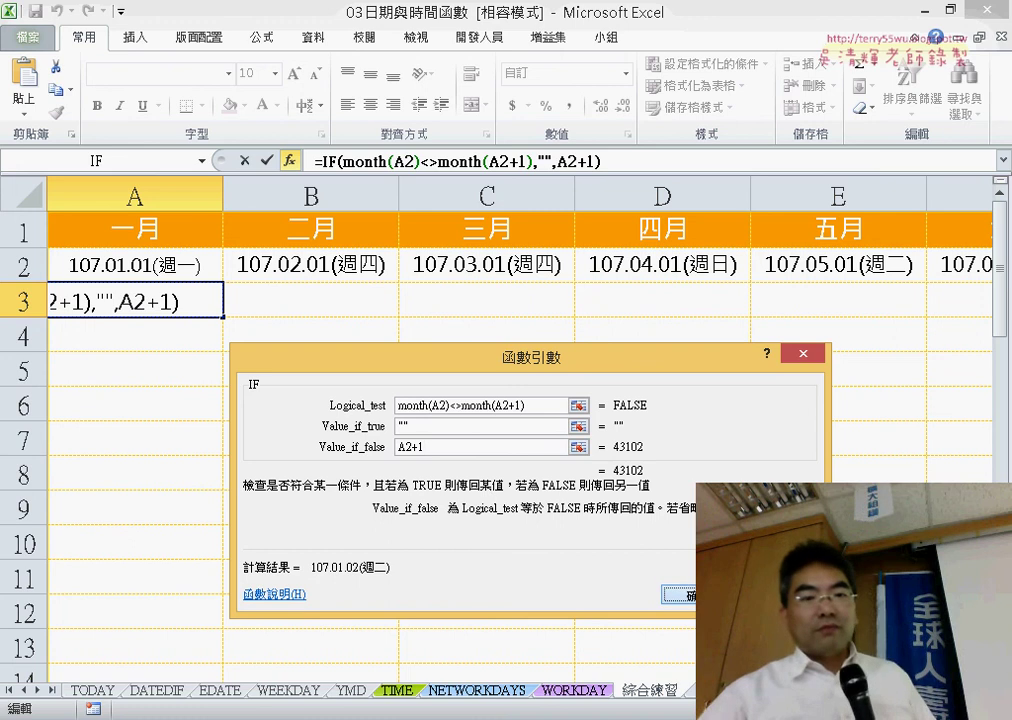
pyautogui.press('Return')
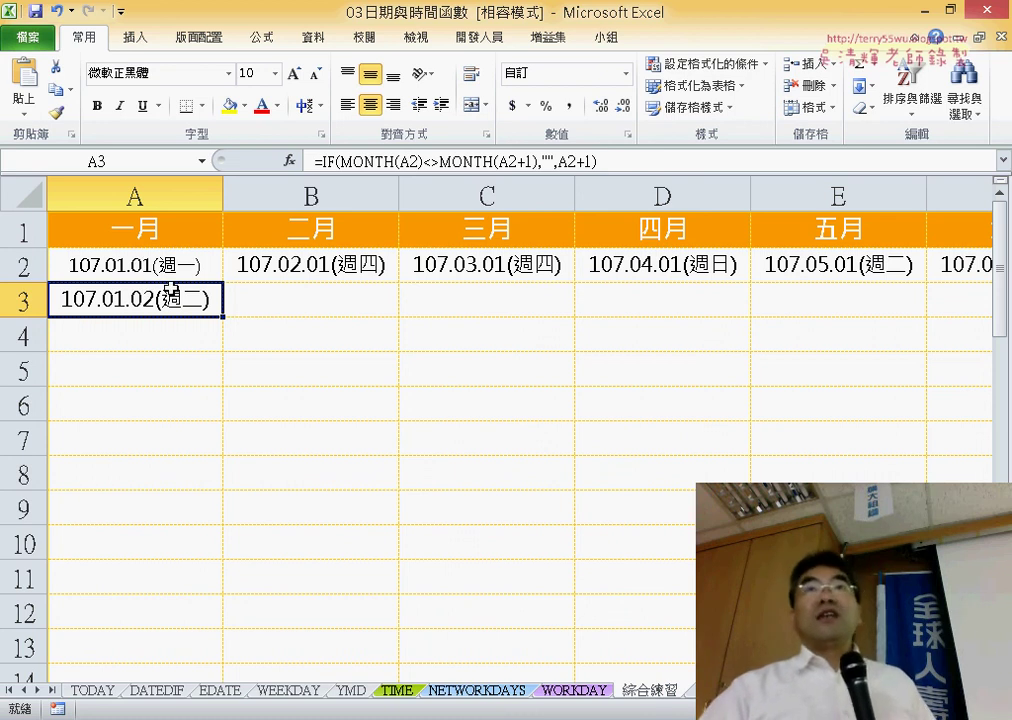
# Step: Fill A3's date formula down to row 32 and across into column B, ending February at 107.02.28
pyautogui.moveTo(222, 316); pyautogui.dragTo(306, 346)
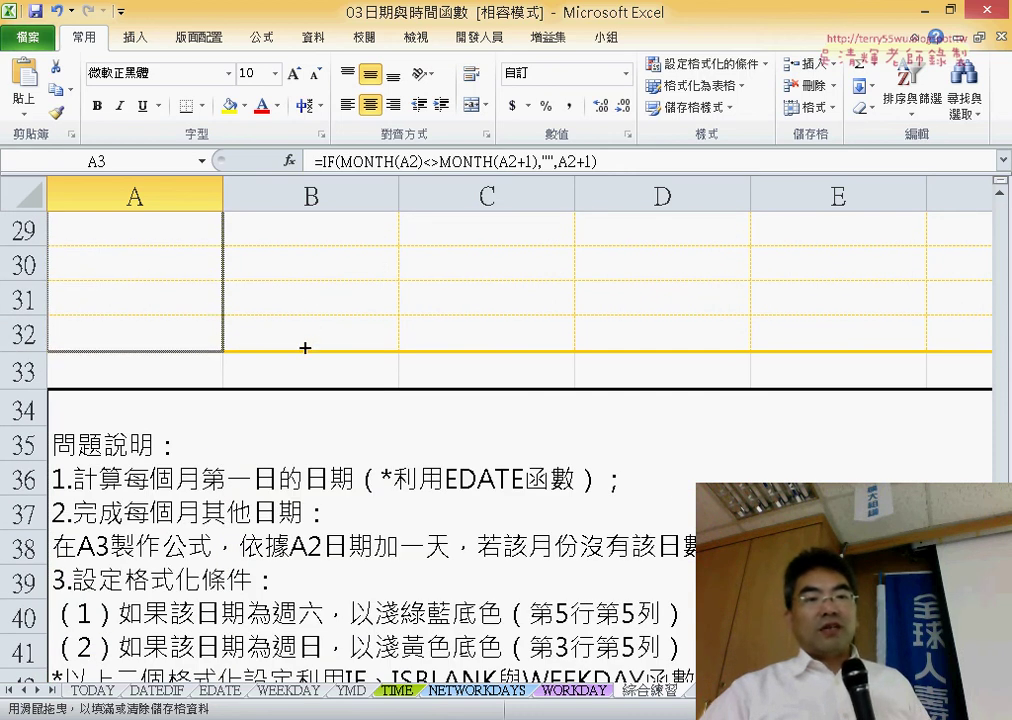
pyautogui.moveTo(305, 347); pyautogui.dragTo(303, 346)
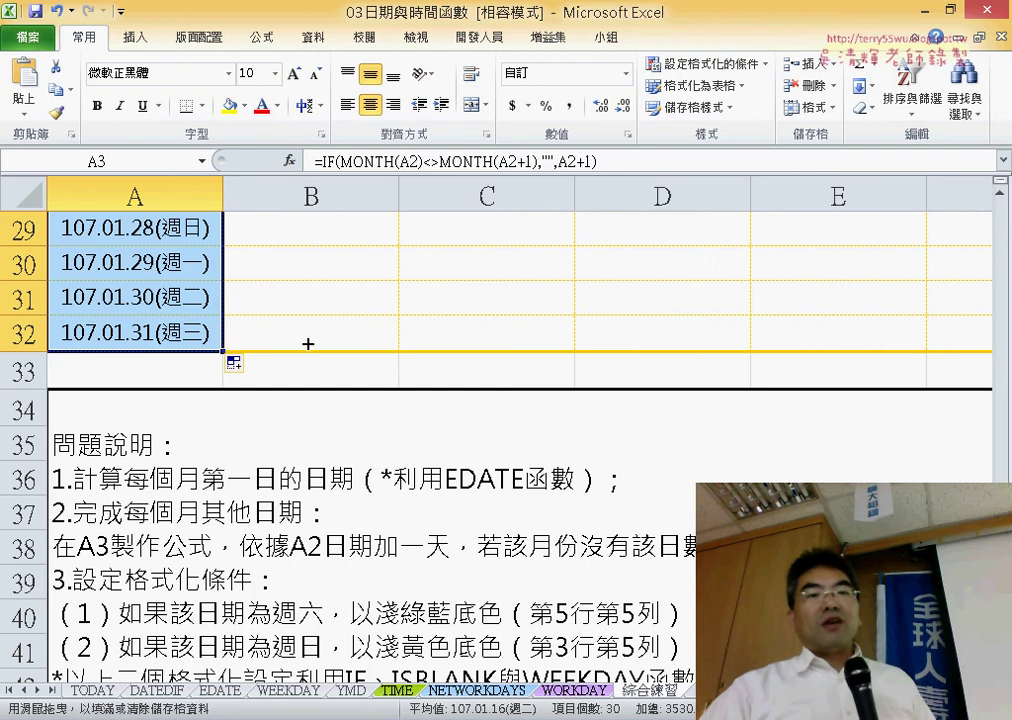
pyautogui.moveTo(222, 350); pyautogui.dragTo(372, 333)
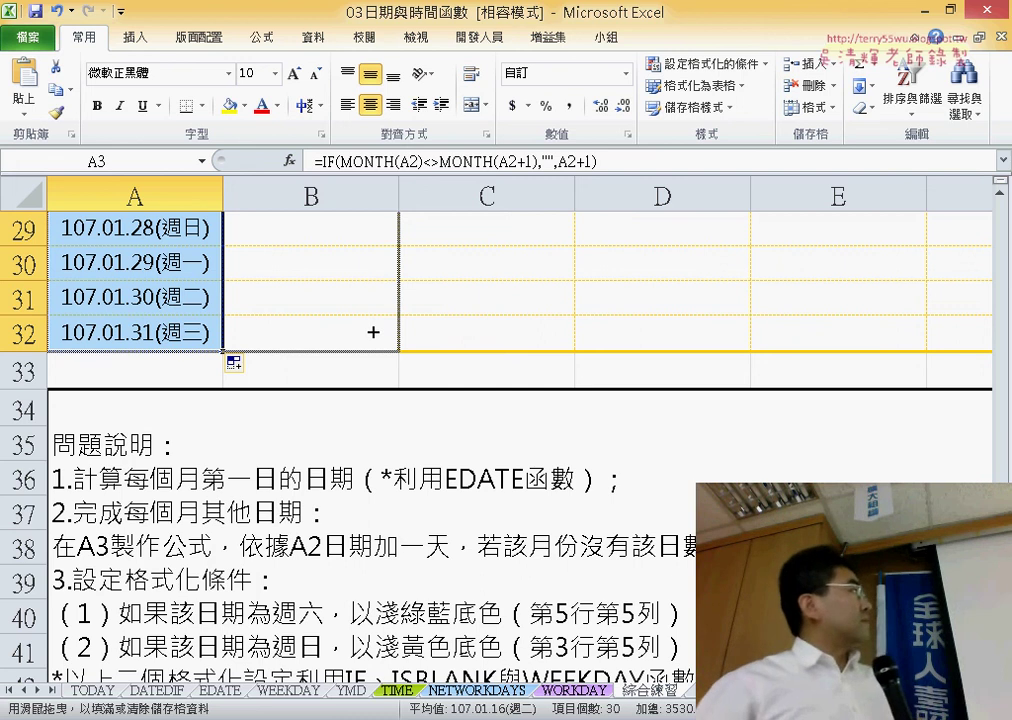
pyautogui.moveTo(373, 332); pyautogui.dragTo(373, 333)
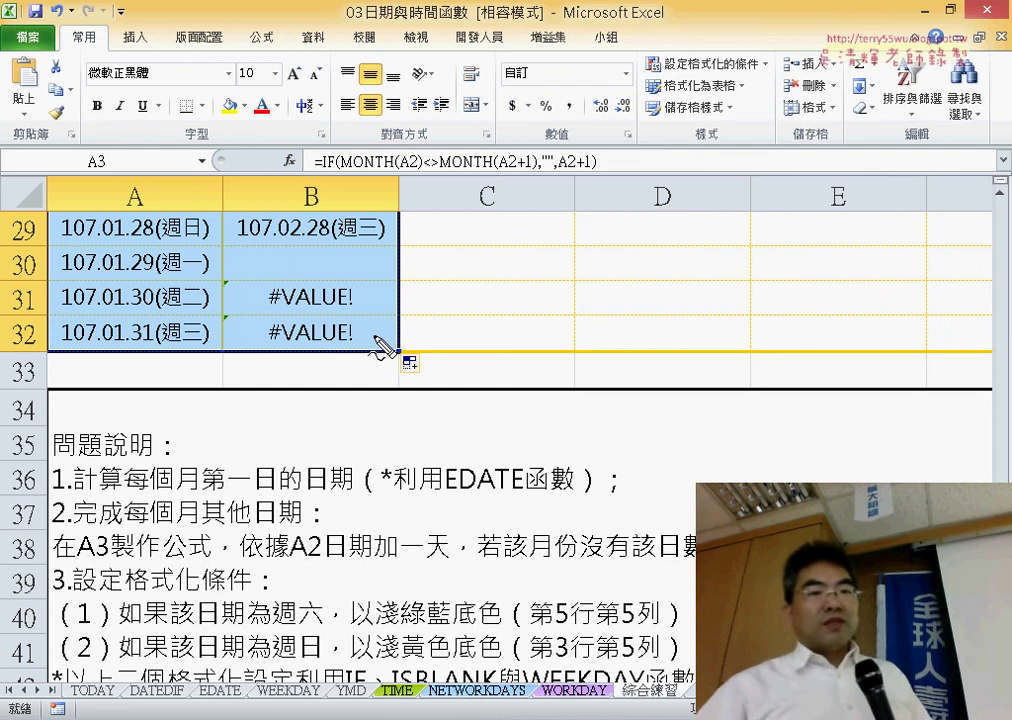
# Step: Annotate the 107.02.28 result in B29 and the blank below, and sketch a # sign in C30
pyautogui.moveTo(333, 241)
pyautogui.mouseDown()
pyautogui.moveTo(240, 243)
pyautogui.moveTo(413, 242)
pyautogui.mouseUp()
pyautogui.moveTo(330, 255); pyautogui.dragTo(375, 268)
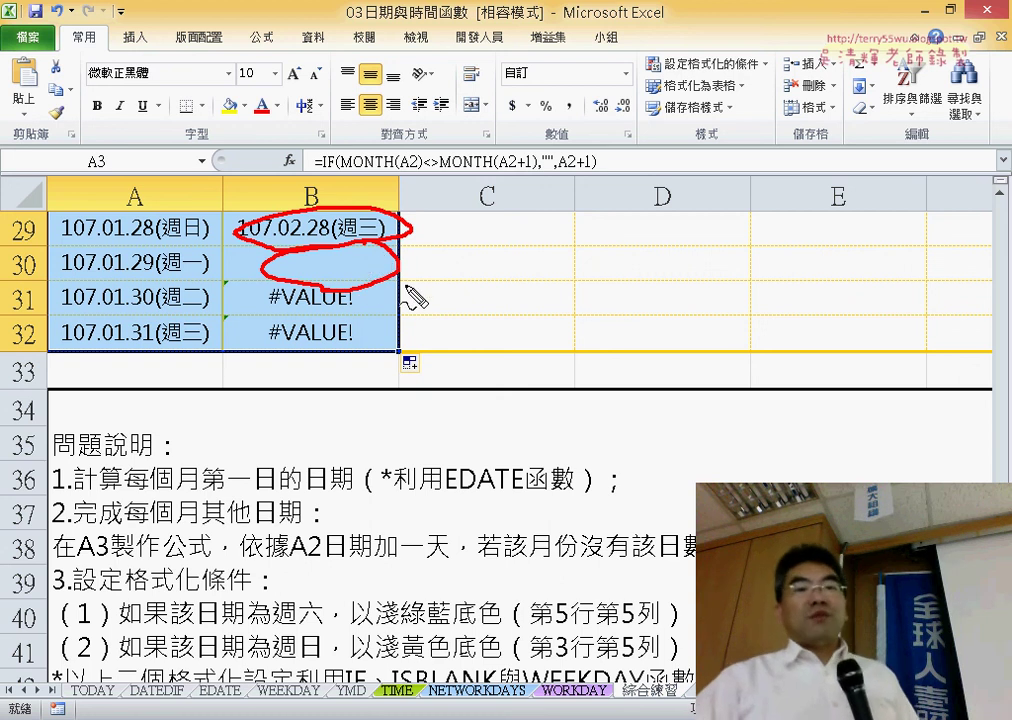
pyautogui.moveTo(487, 272); pyautogui.dragTo(567, 268)
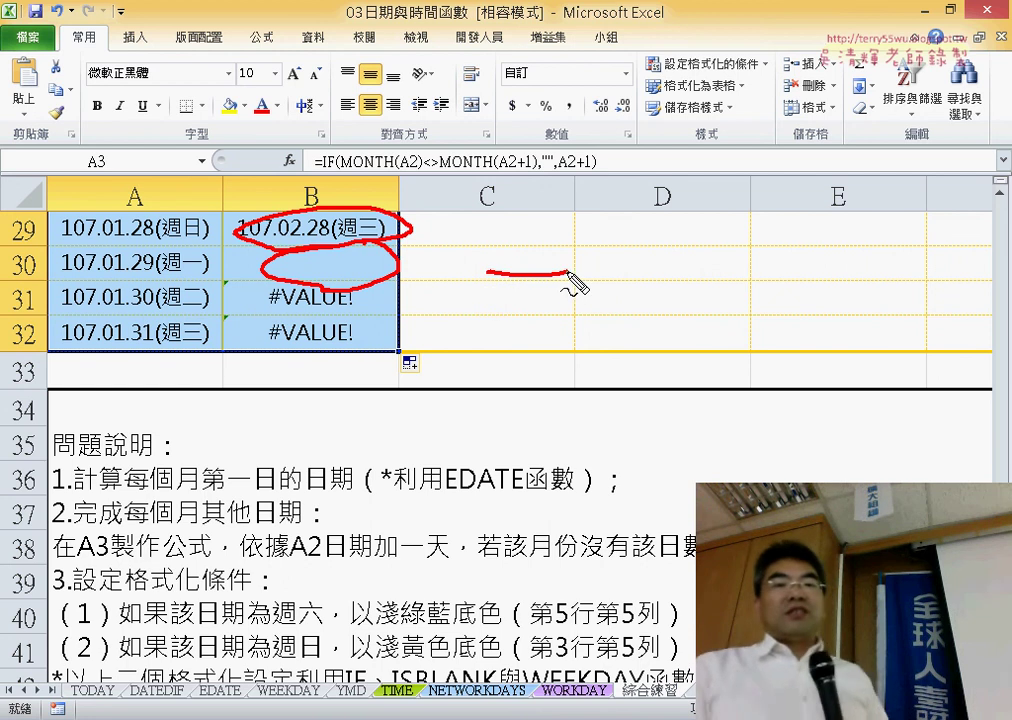
pyautogui.moveTo(492, 297)
pyautogui.mouseDown()
pyautogui.moveTo(556, 294)
pyautogui.moveTo(527, 297)
pyautogui.moveTo(507, 330)
pyautogui.mouseUp()
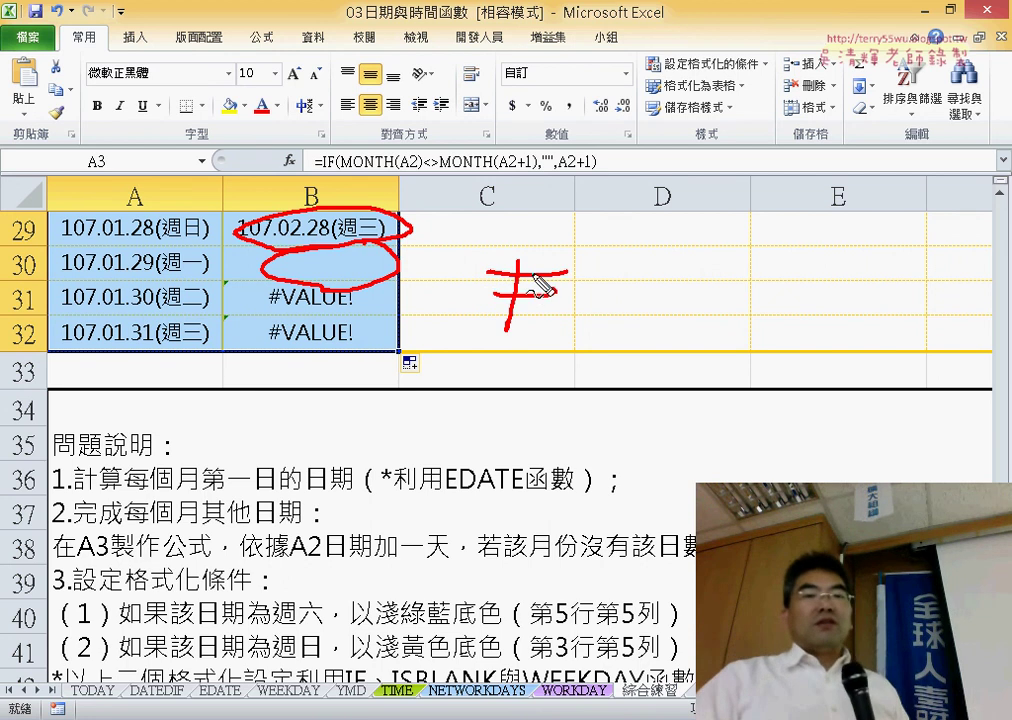
pyautogui.moveTo(534, 262); pyautogui.dragTo(528, 322)
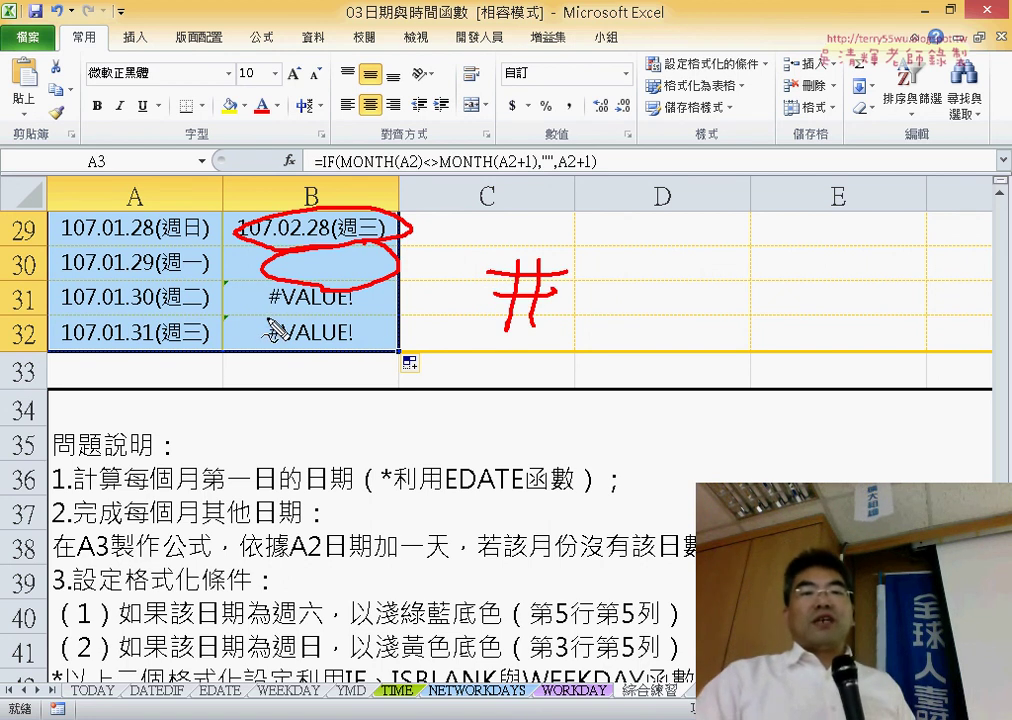
# Step: Mark the #VALUE! error in B31, clear the annotations, and undo the column B fill
pyautogui.moveTo(270, 318); pyautogui.dragTo(352, 316)
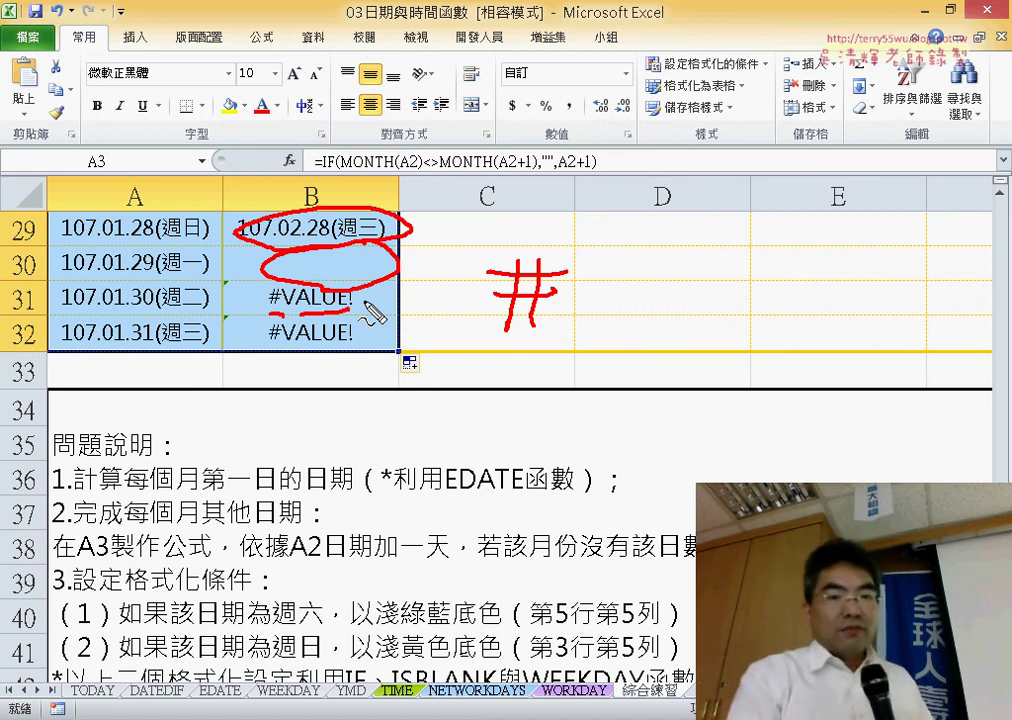
pyautogui.press('Escape')
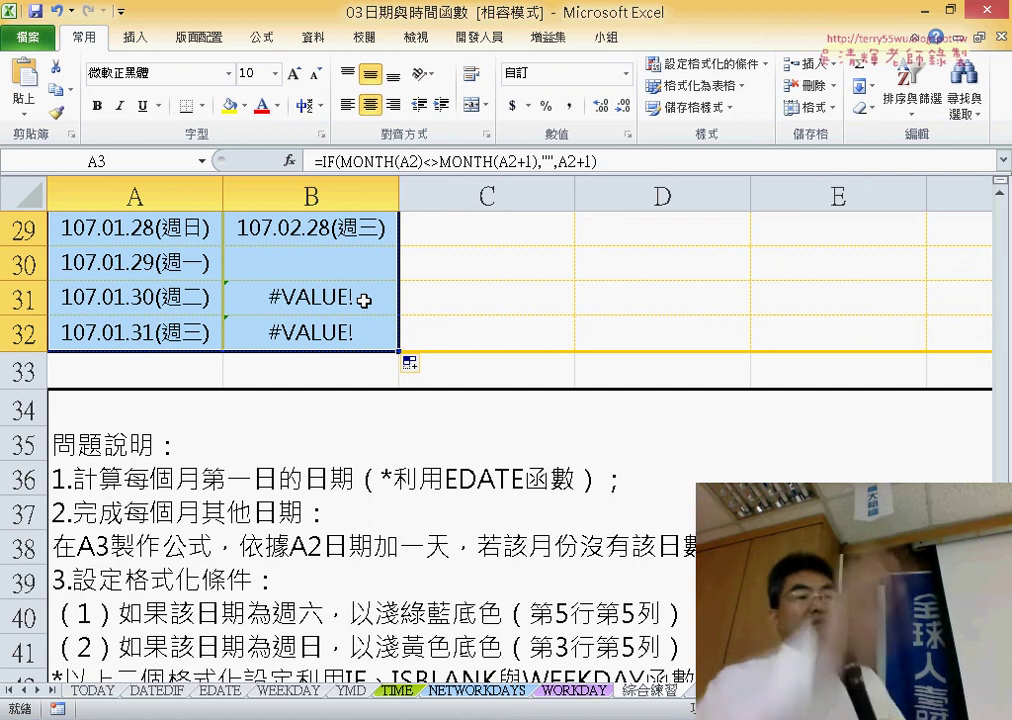
pyautogui.hotkey('ctrl', 'z')
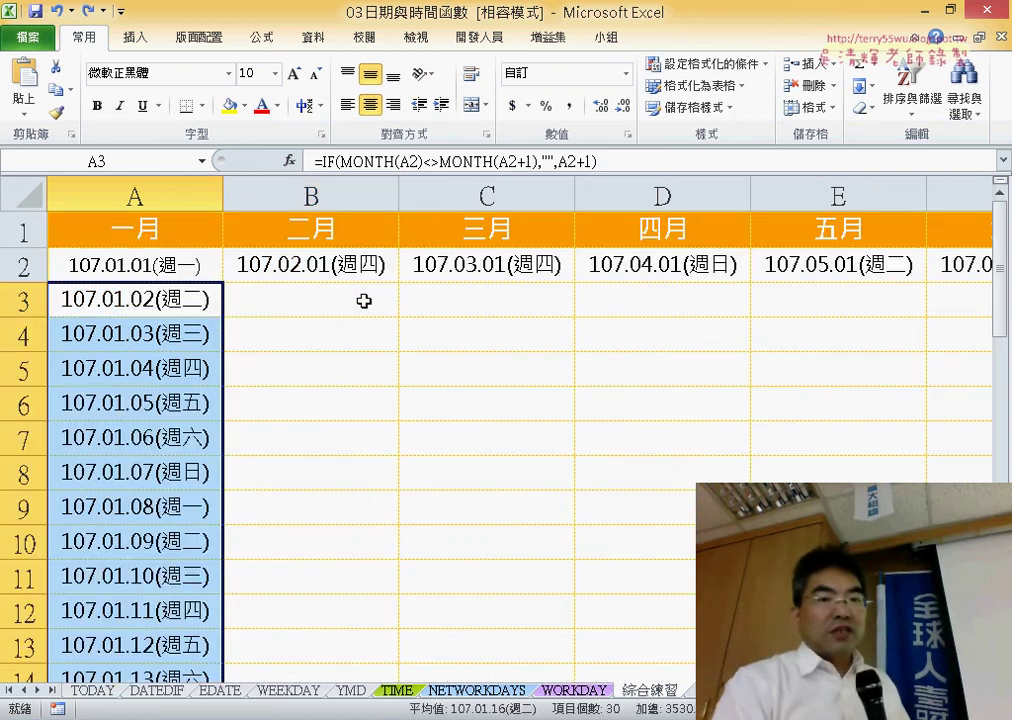
# Step: Undo the column A fill and cut A3's IF formula text, leaving only the equals sign
pyautogui.hotkey('ctrl', 'z')
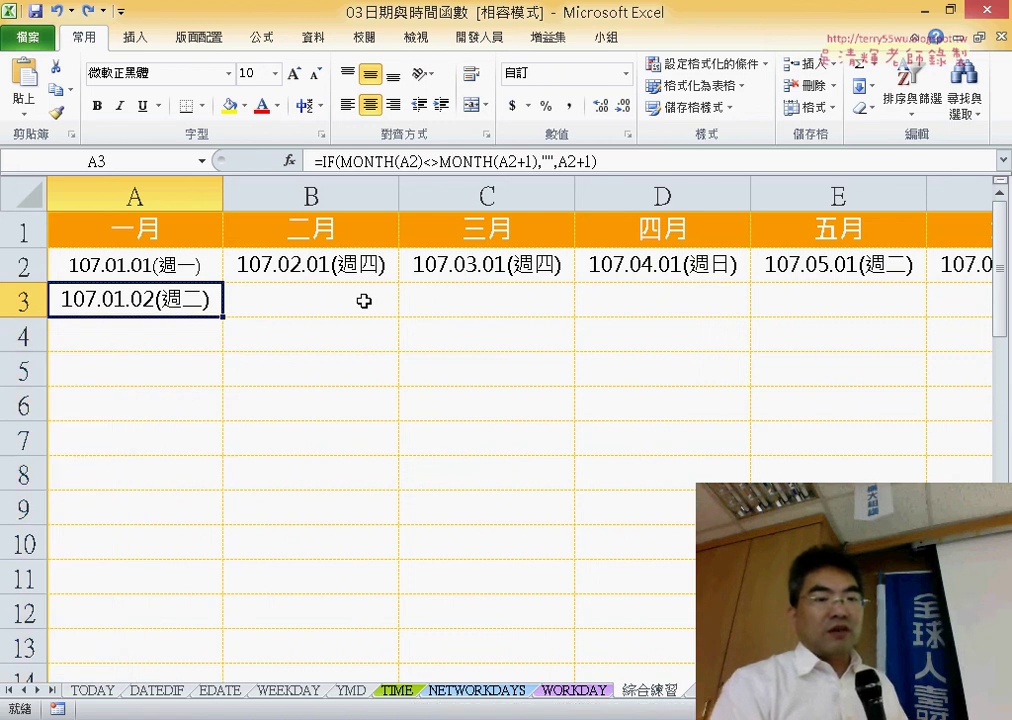
pyautogui.click(318, 161)
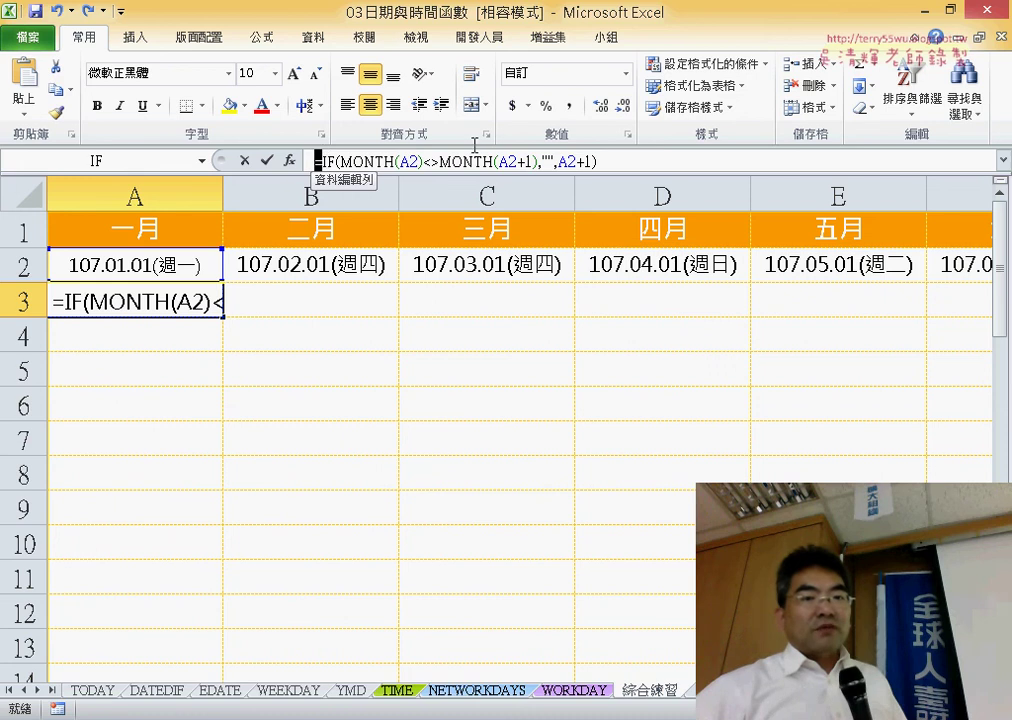
pyautogui.moveTo(319, 161); pyautogui.dragTo(625, 165)
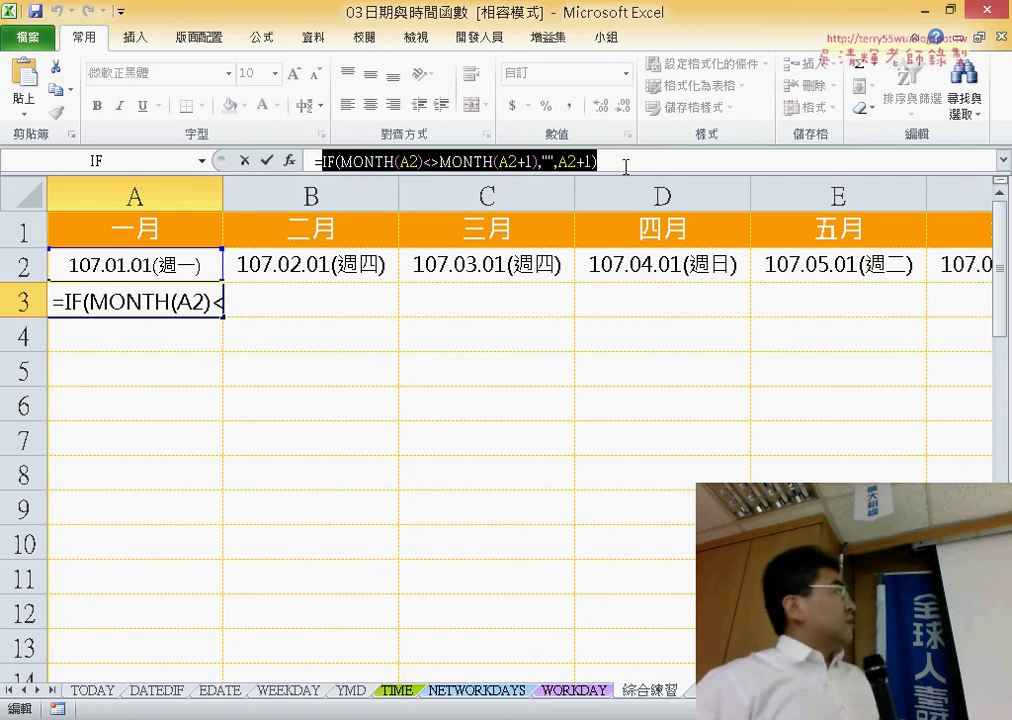
pyautogui.rightClick(542, 162)
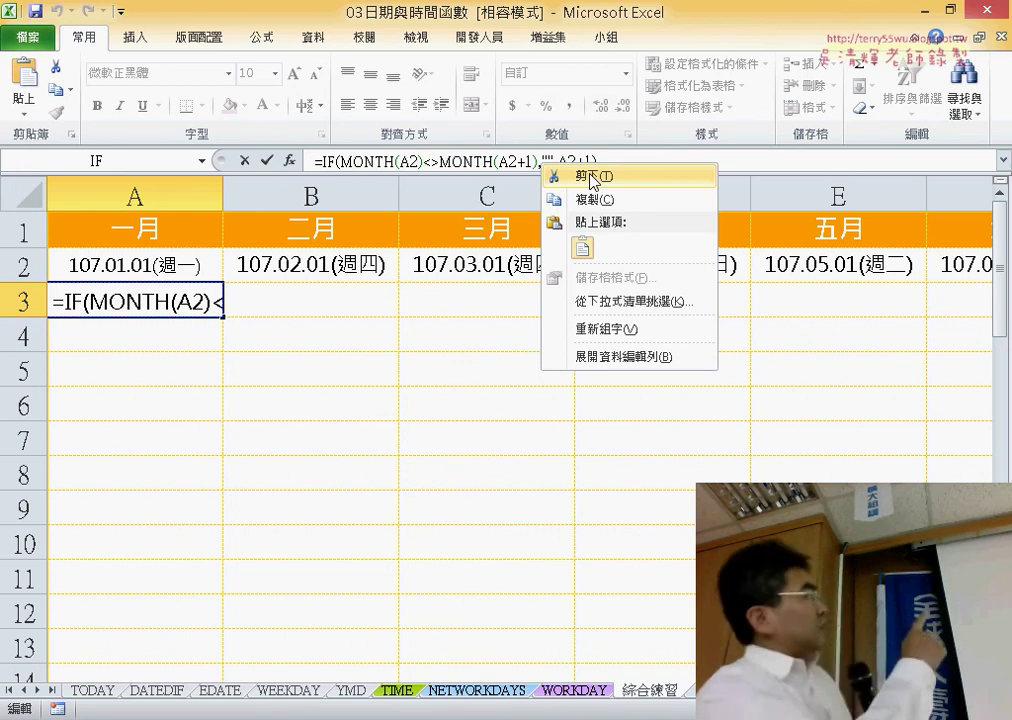
pyautogui.click(594, 180)
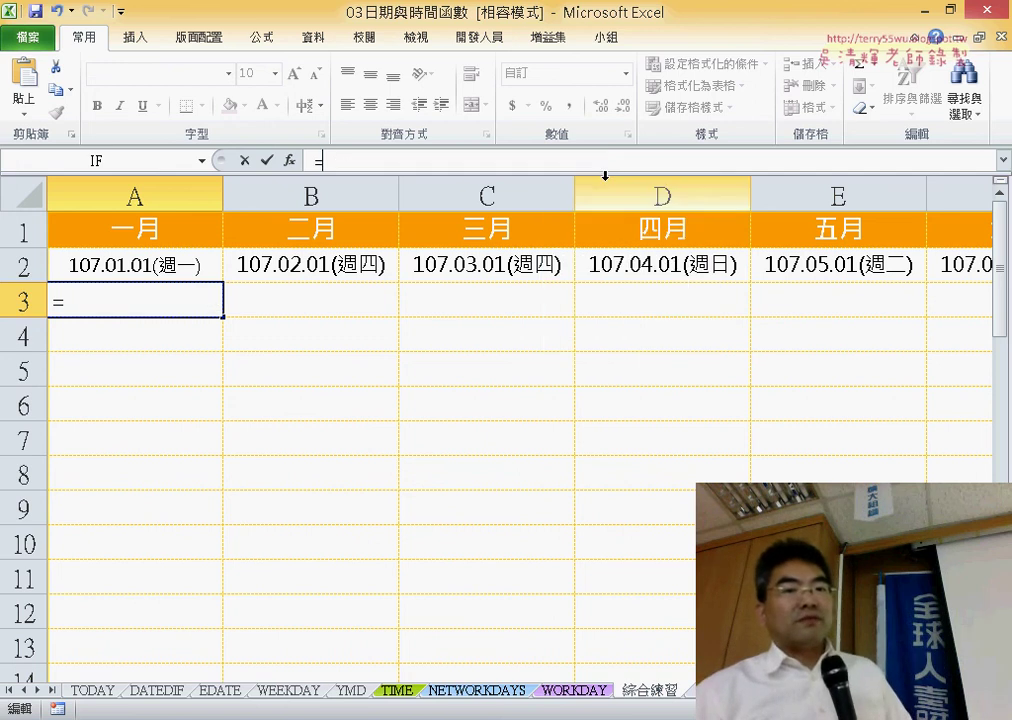
# Step: In Insert Function for A3, choose the 邏輯 (Logical) category and select IFERROR
pyautogui.click(290, 162)
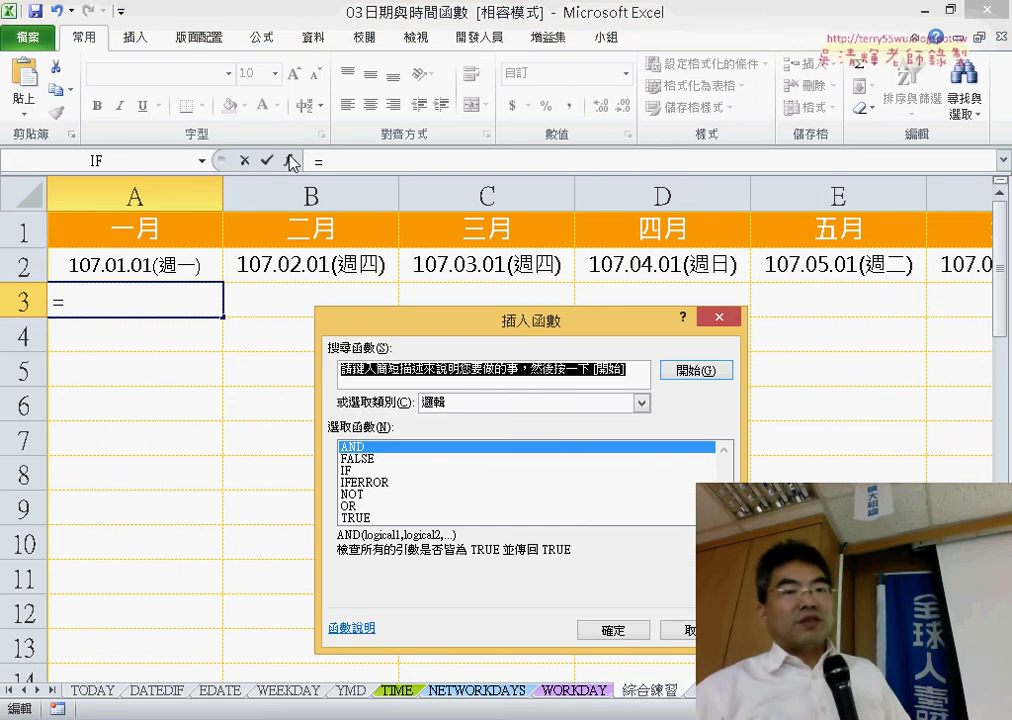
pyautogui.moveTo(500, 337); pyautogui.dragTo(556, 40)
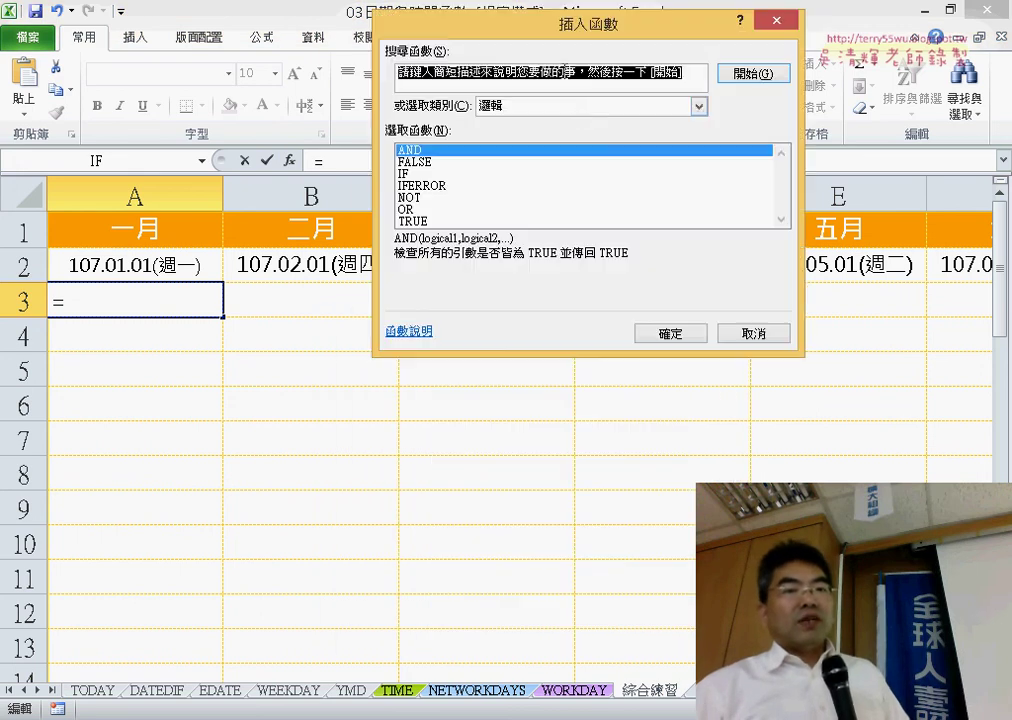
pyautogui.click(573, 107)
pyautogui.click(573, 108)
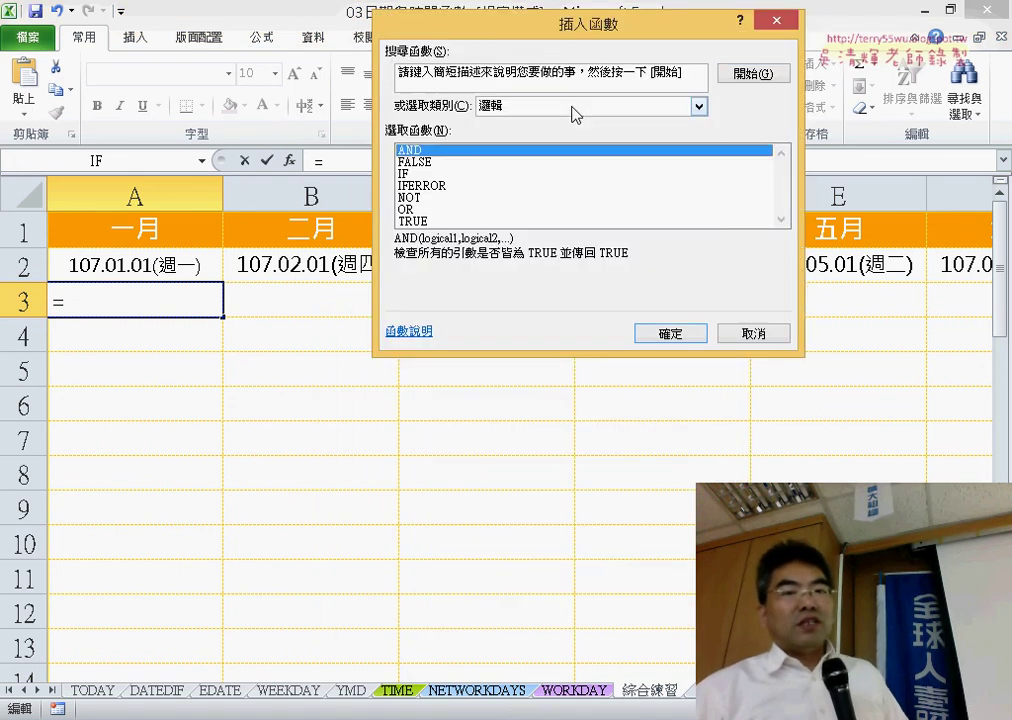
pyautogui.click(441, 186)
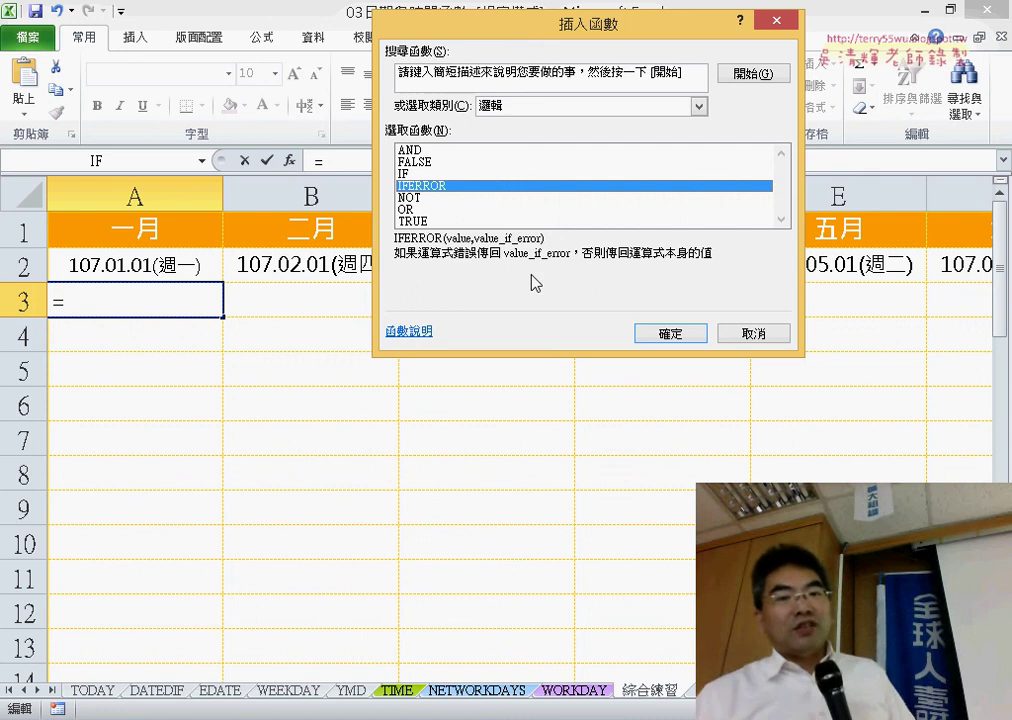
# Step: Paste the cut IF formula as IFERROR's Value, set Value_if_error to "", and confirm
pyautogui.click(668, 334)
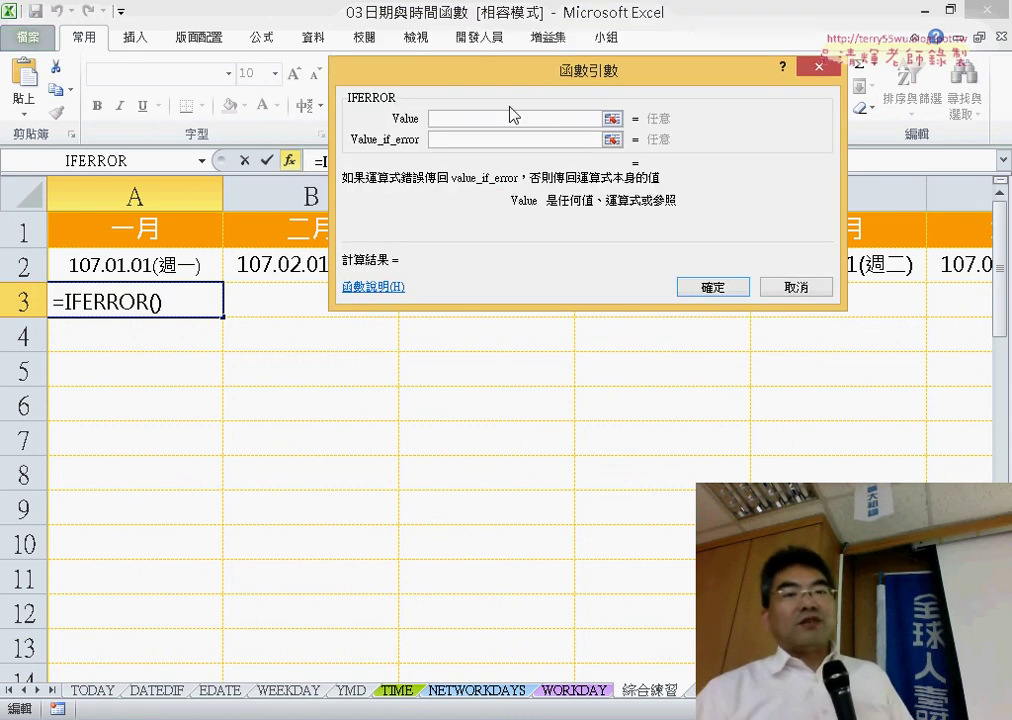
pyautogui.rightClick(451, 124)
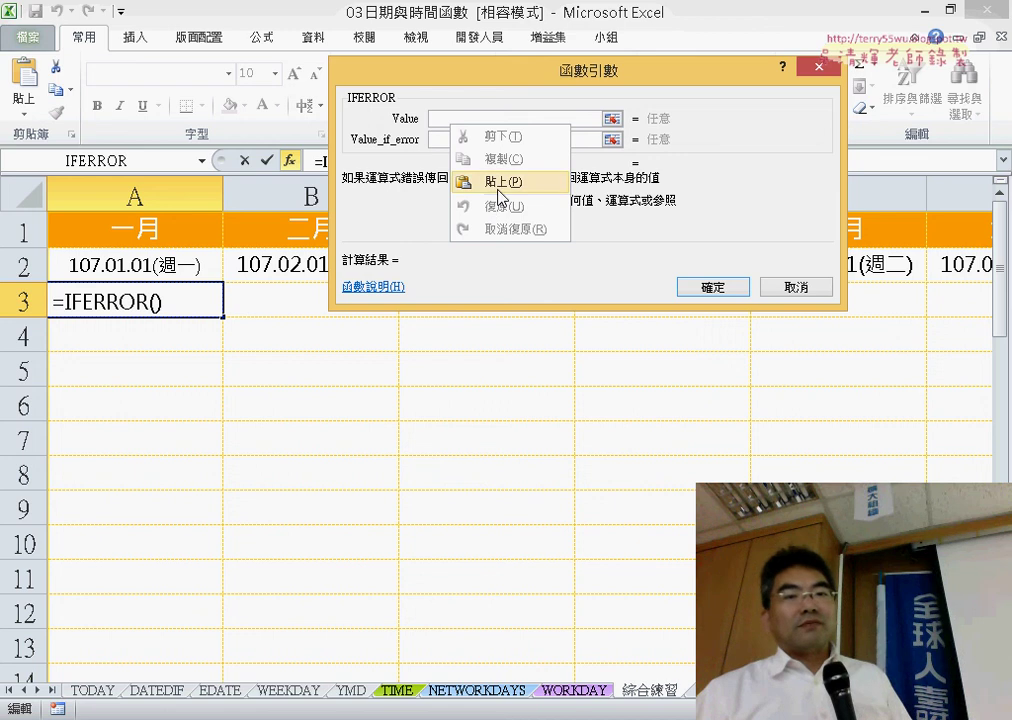
pyautogui.click(501, 198)
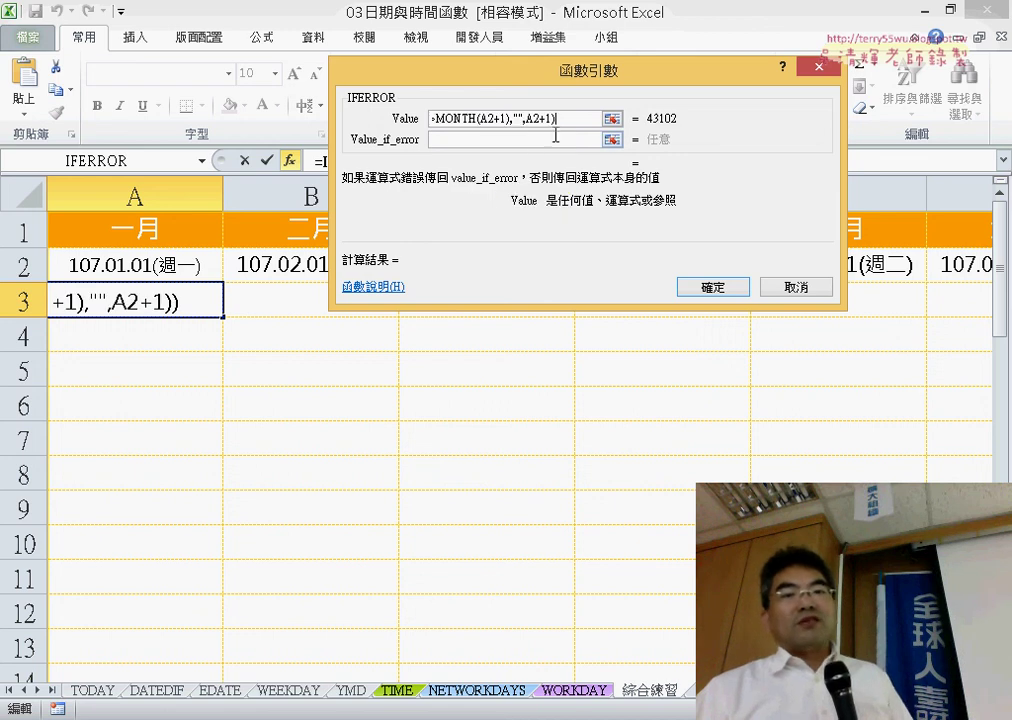
pyautogui.click(472, 139)
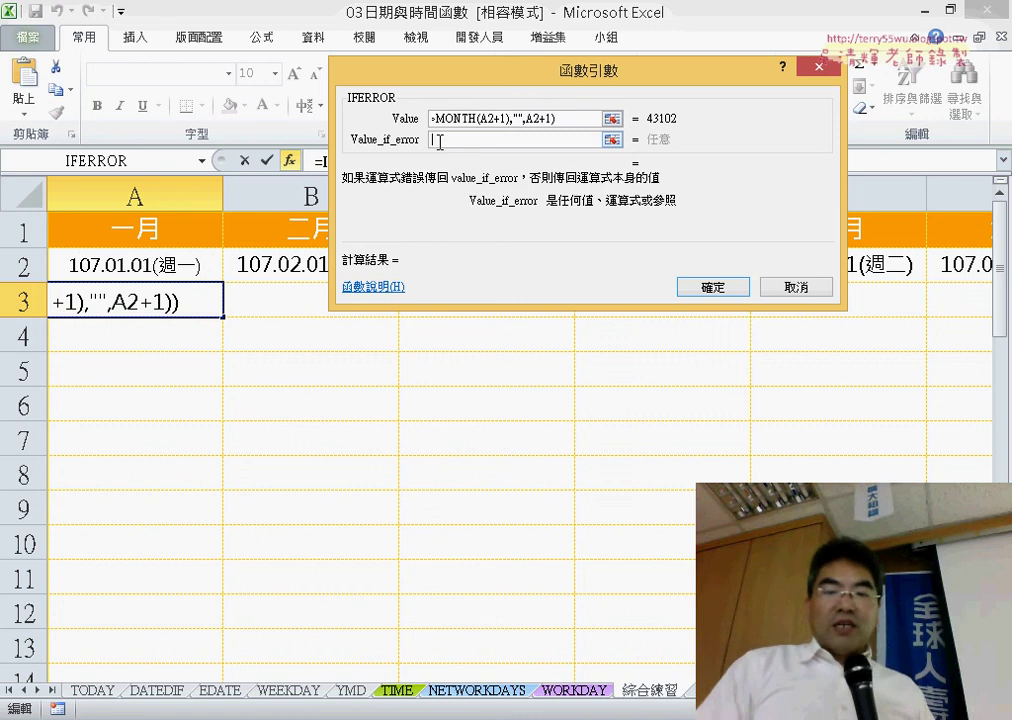
pyautogui.write('""')
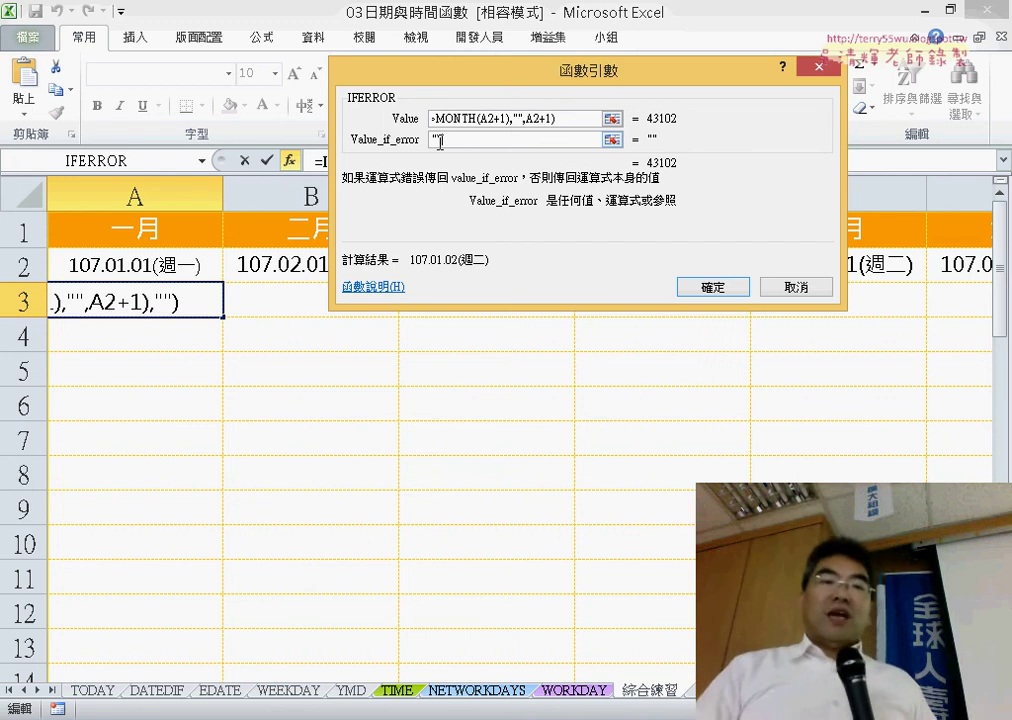
pyautogui.click(708, 287)
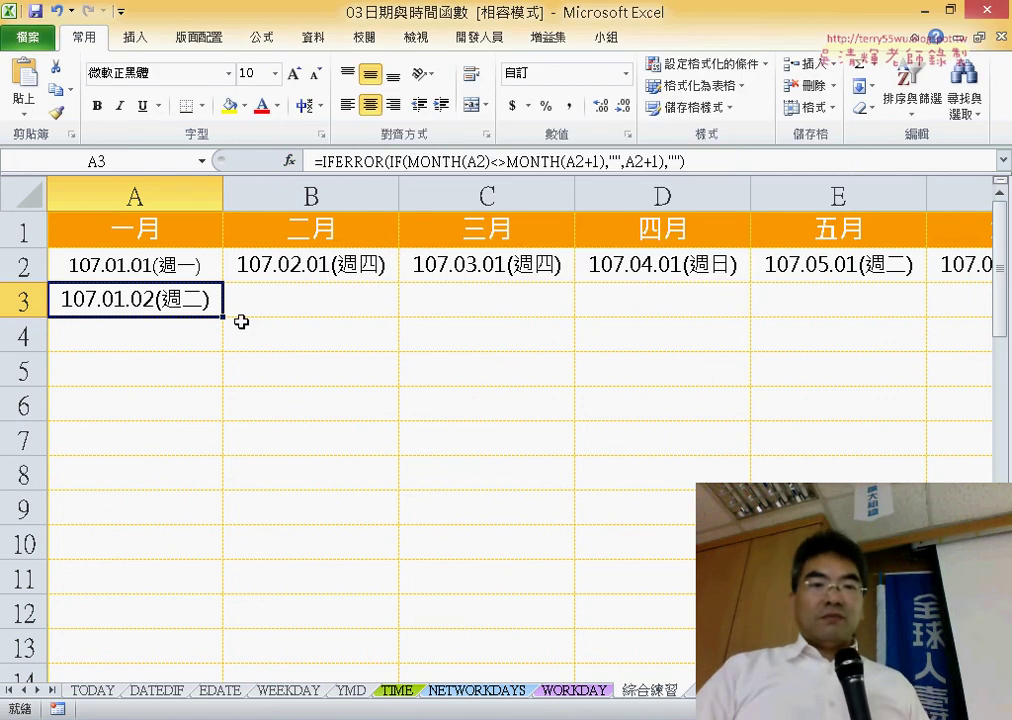
# Step: Fill the IFERROR formula from A3 down to row 32 and across to column L, then reselect A3
pyautogui.moveTo(224, 315)
pyautogui.mouseDown()
pyautogui.moveTo(314, 332)
pyautogui.moveTo(300, 340)
pyautogui.mouseUp()
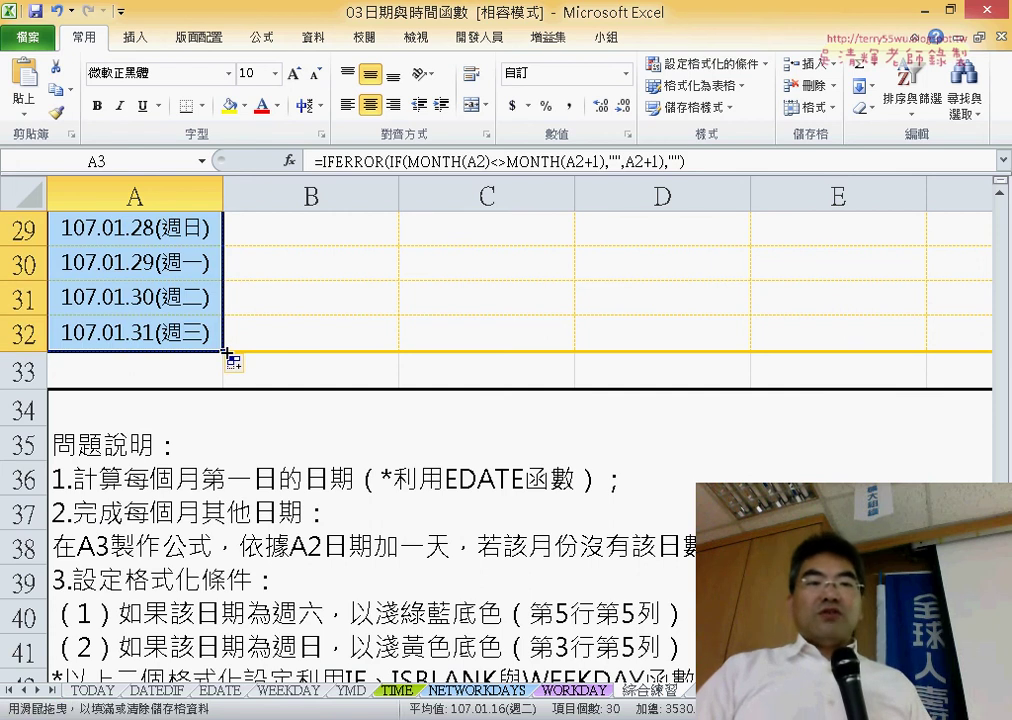
pyautogui.moveTo(227, 352); pyautogui.dragTo(385, 348)
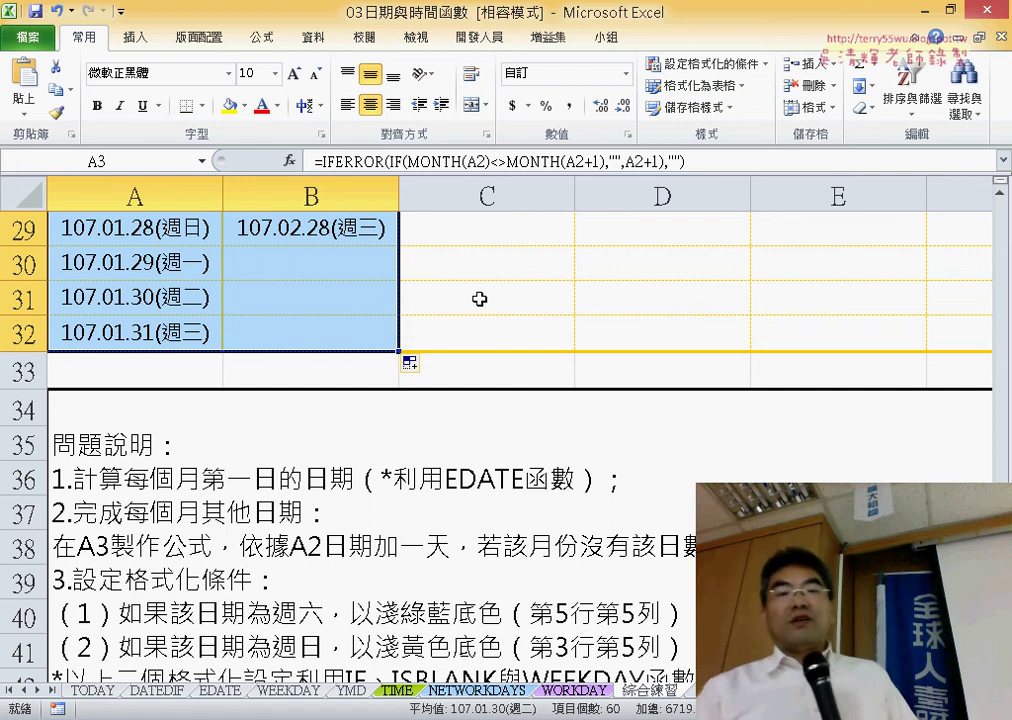
pyautogui.moveTo(399, 352)
pyautogui.mouseDown()
pyautogui.moveTo(905, 371)
pyautogui.moveTo(911, 356)
pyautogui.mouseUp()
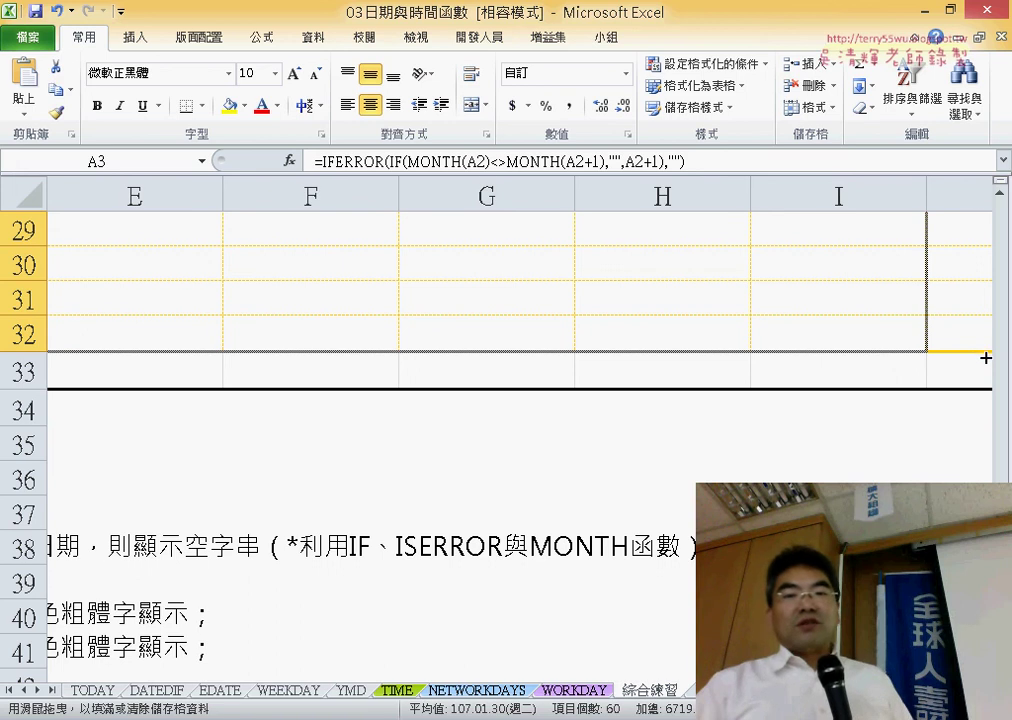
pyautogui.moveTo(985, 357); pyautogui.dragTo(990, 358)
pyautogui.moveTo(813, 362); pyautogui.dragTo(890, 363)
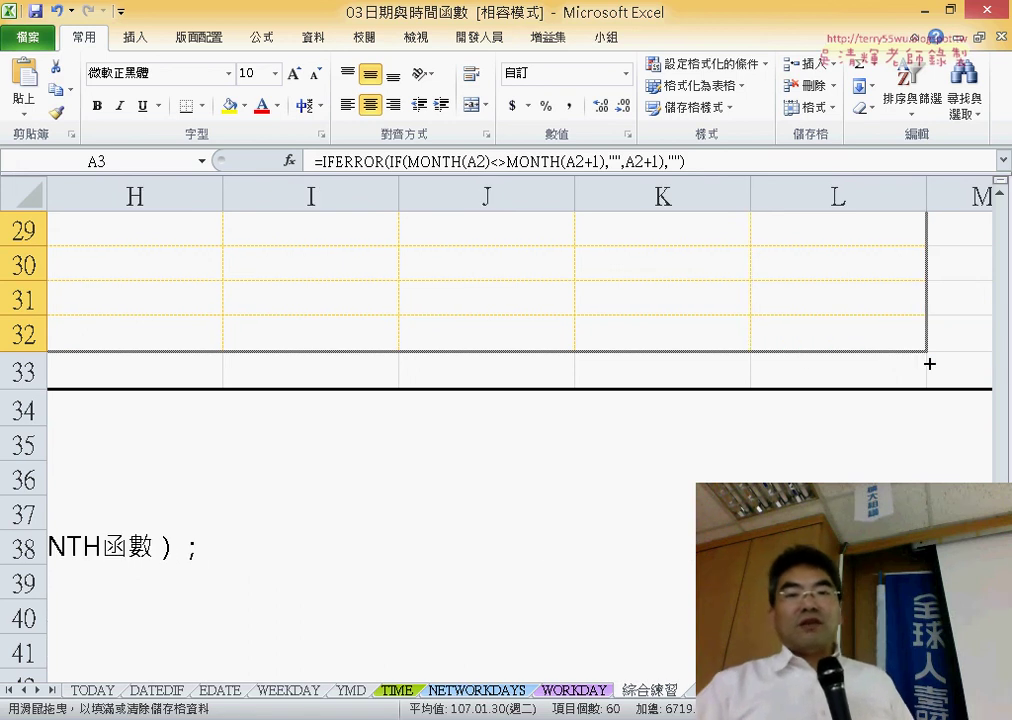
pyautogui.moveTo(929, 364); pyautogui.dragTo(920, 362)
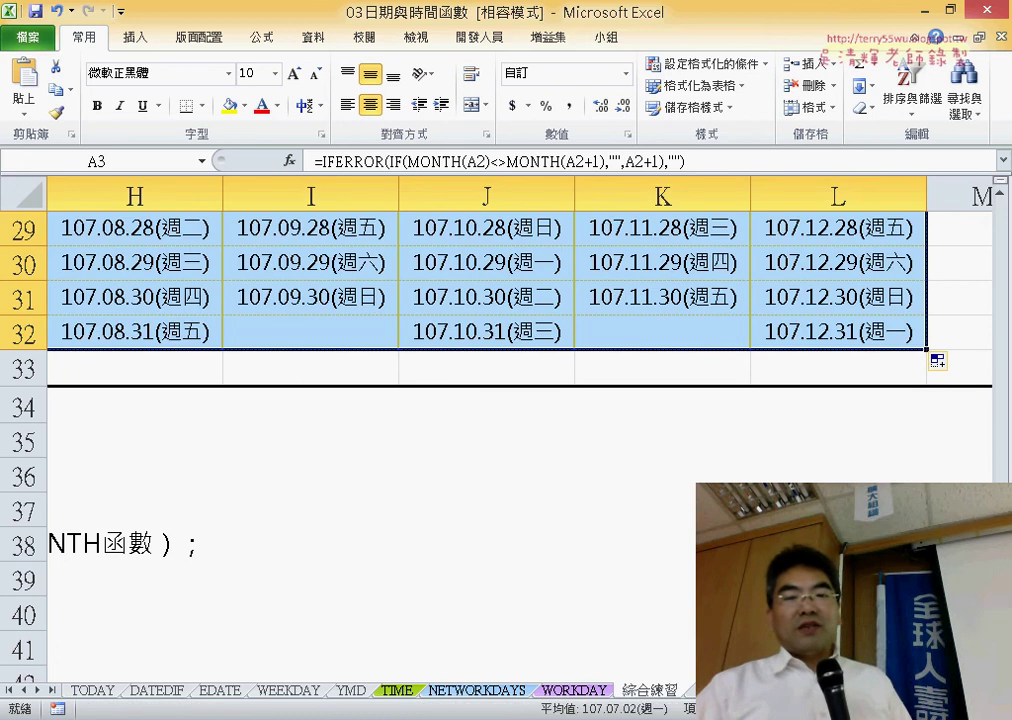
pyautogui.hscroll(-1, 500, 300)
pyautogui.hscroll(-6, 500, 300)
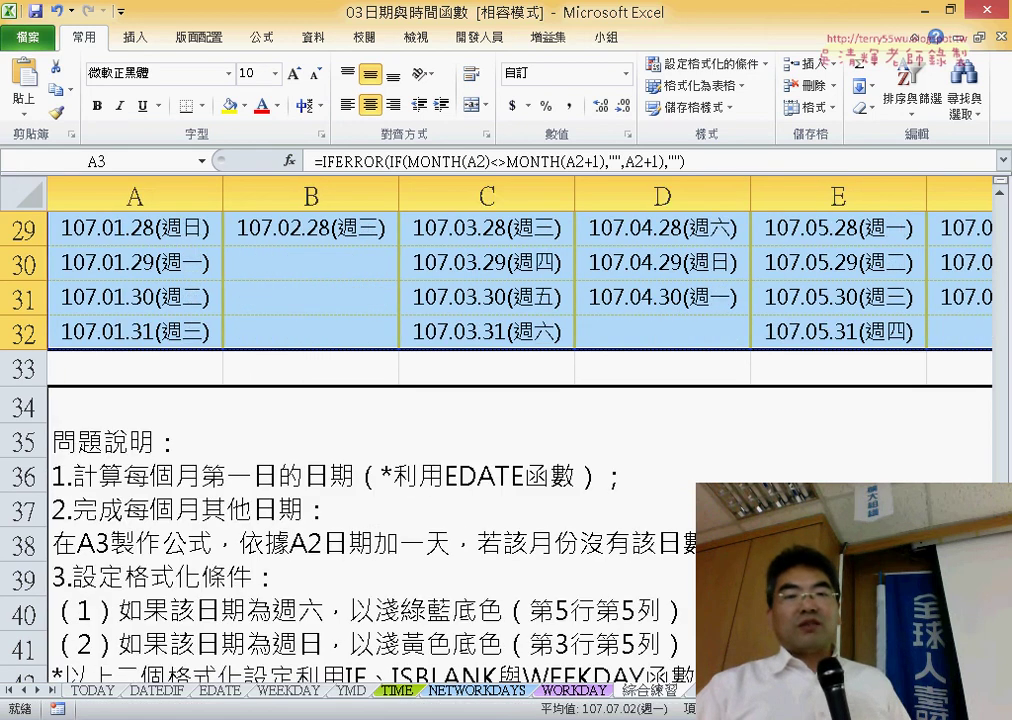
pyautogui.hscroll(1, 651, 540)
pyautogui.hscroll(-1, 651, 540)
pyautogui.scroll(3, 651, 540)
pyautogui.scroll(6, 651, 540)
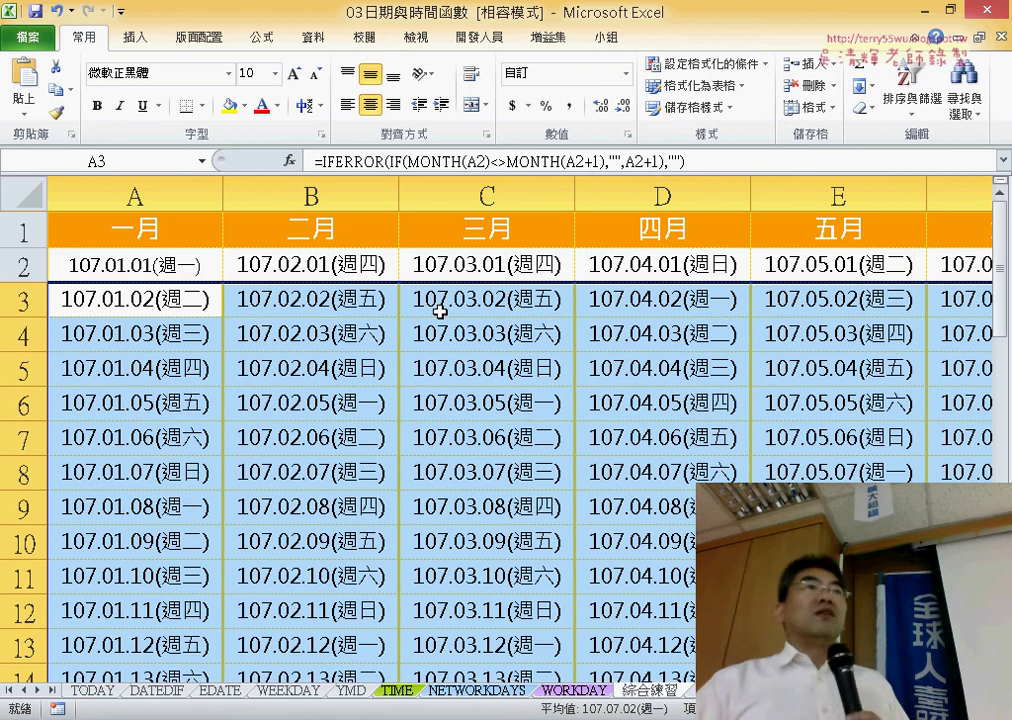
pyautogui.click(199, 300)
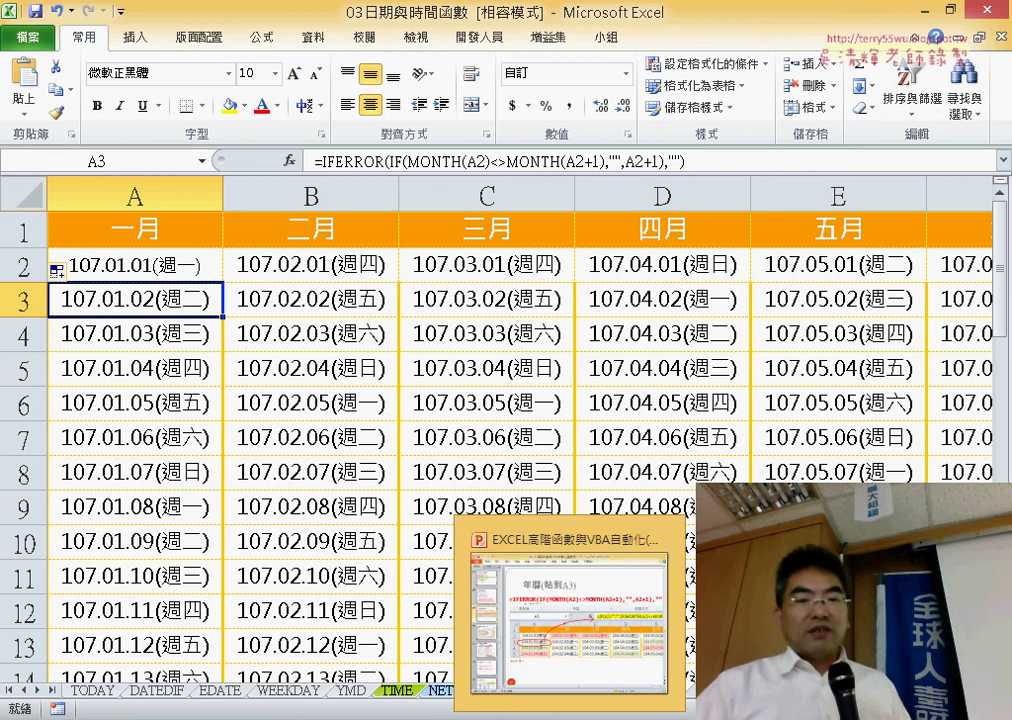
# Step: Review the IFERROR formula on PowerPoint slide 29, 年曆(貼到A3), then minimize PowerPoint
pyautogui.click(575, 655)
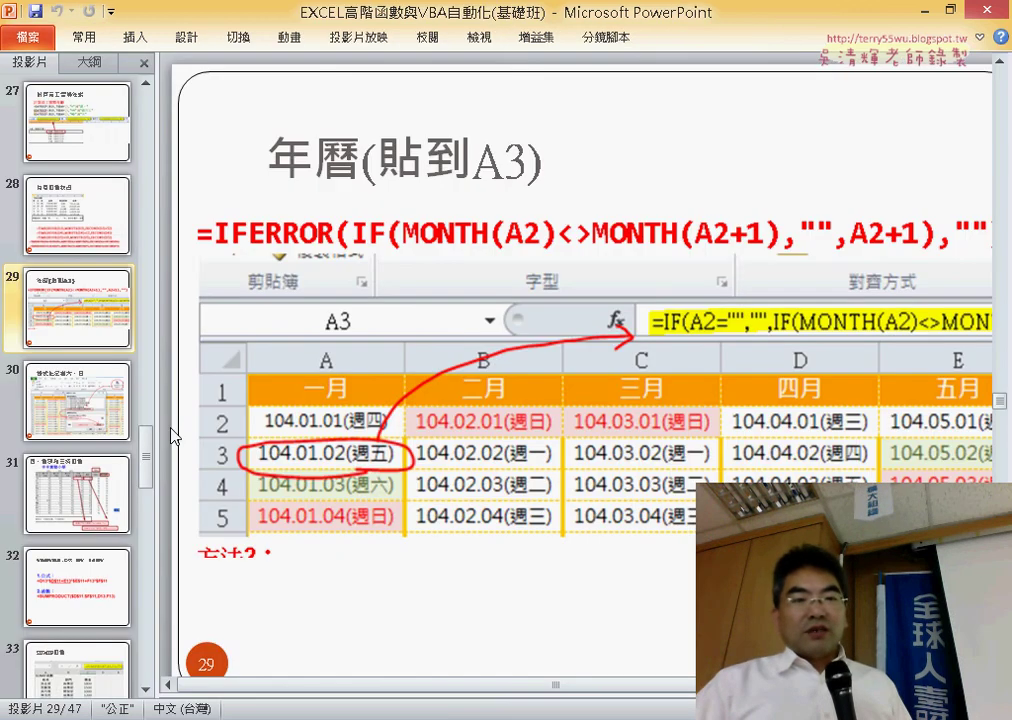
pyautogui.moveTo(158, 426); pyautogui.dragTo(86, 426)
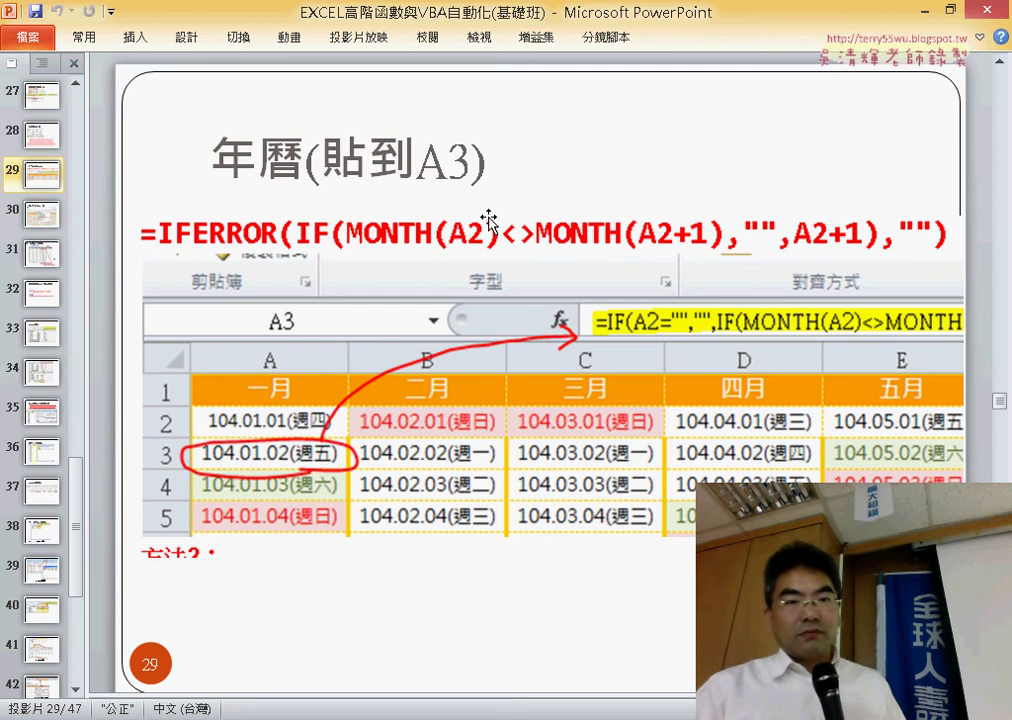
pyautogui.click(318, 231)
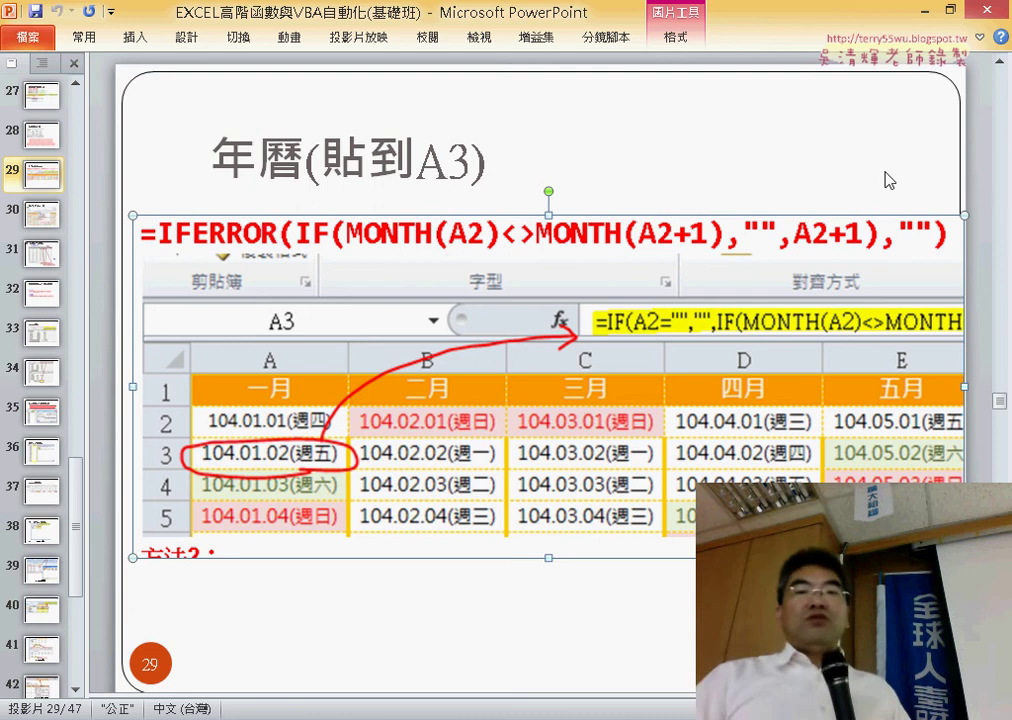
pyautogui.click(921, 12)
pyautogui.scroll(-1, 296, 488)
pyautogui.scroll(-6, 300, 485)
pyautogui.scroll(-1, 308, 475)
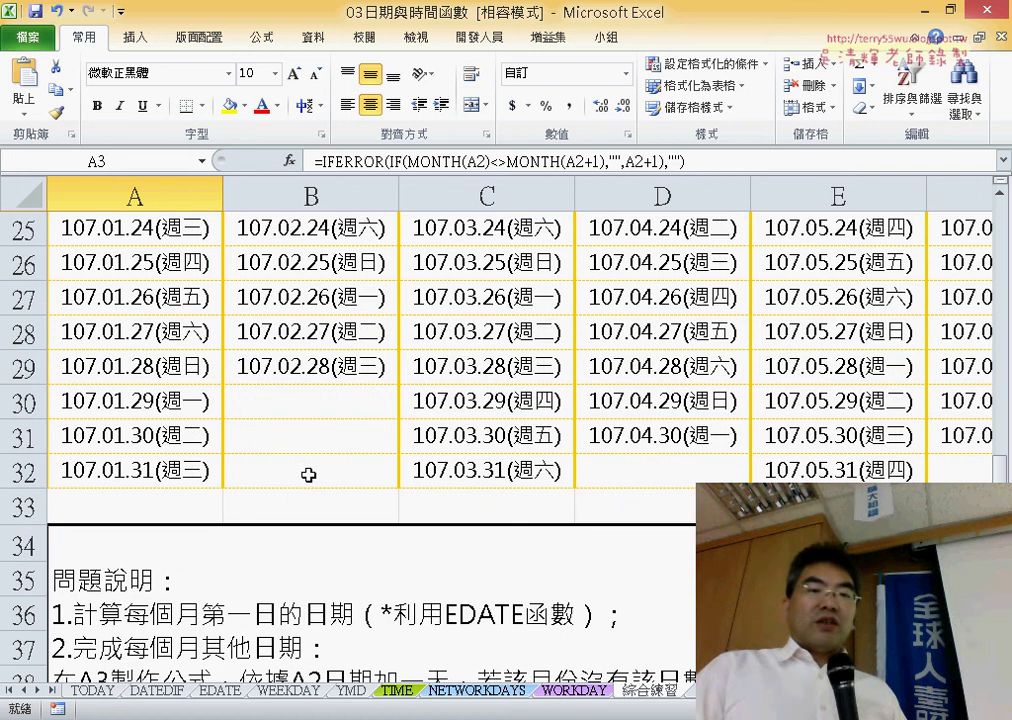
pyautogui.click(355, 401)
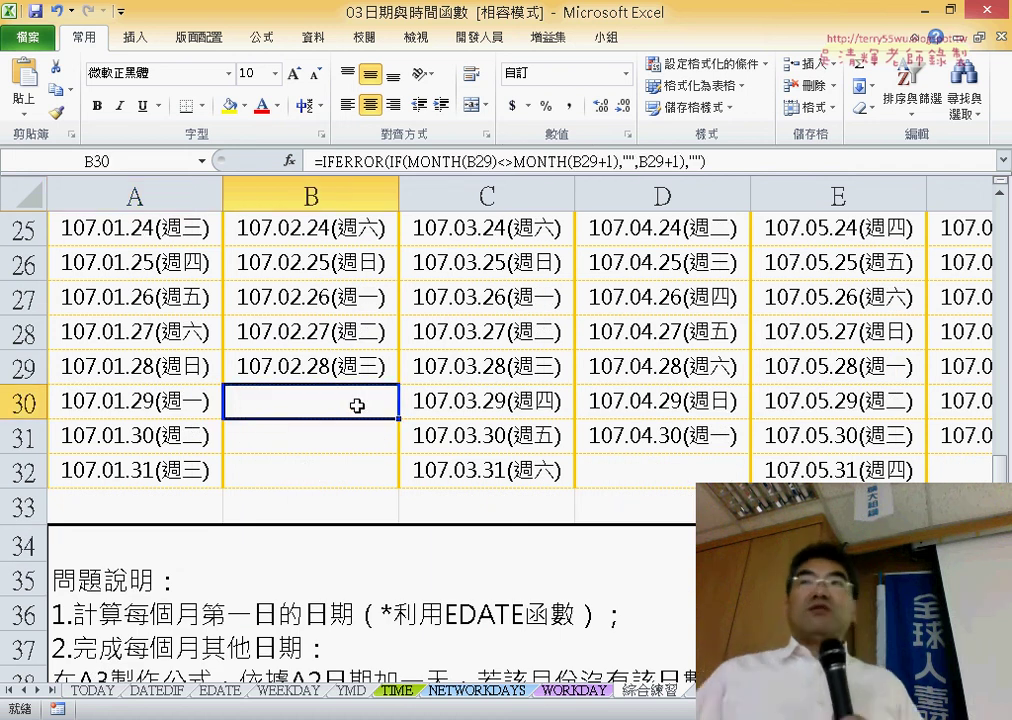
pyautogui.scroll(1, 345, 400)
pyautogui.scroll(7, 340, 395)
pyautogui.click(183, 306)
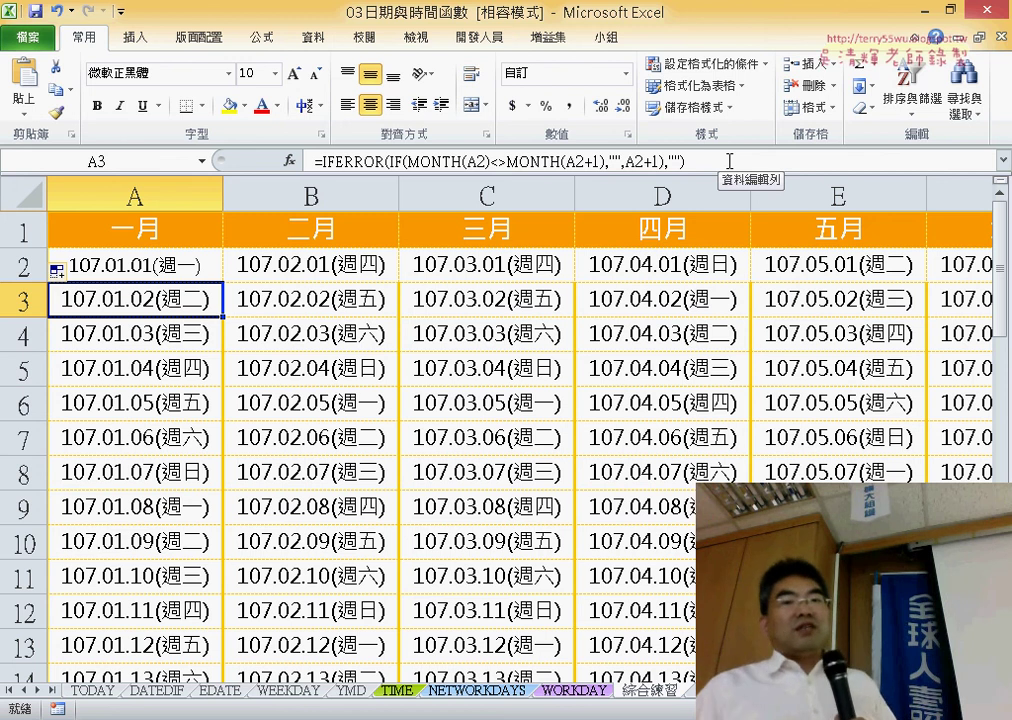
# Step: Open and close the Conditional Formatting dropdown, then undo the fill across the months
pyautogui.click(712, 73)
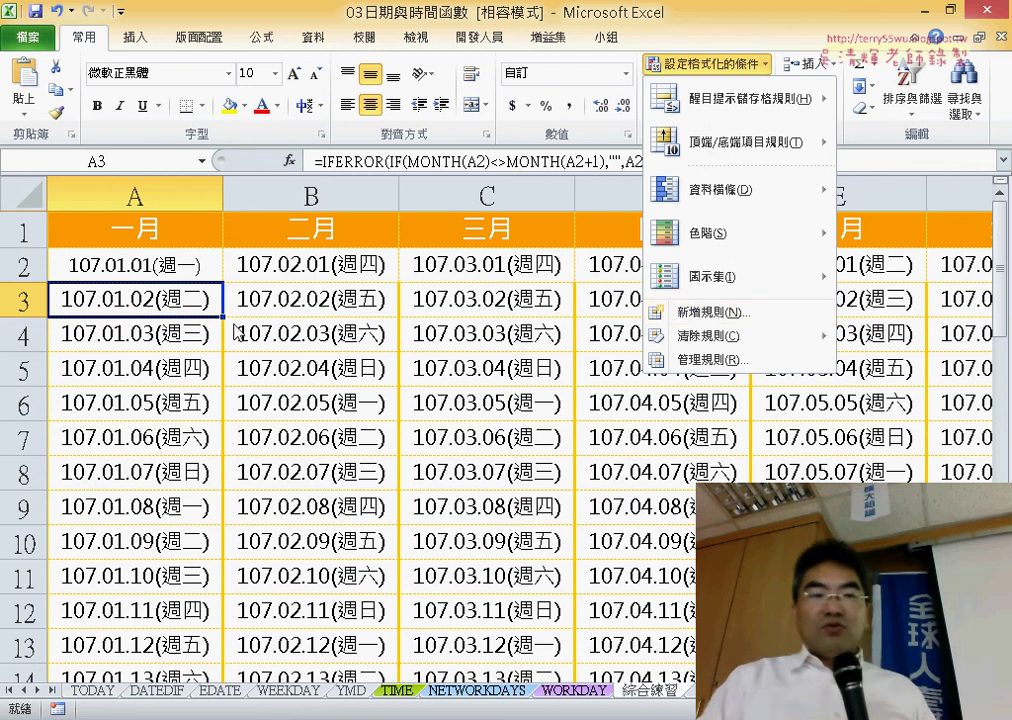
pyautogui.click(131, 306)
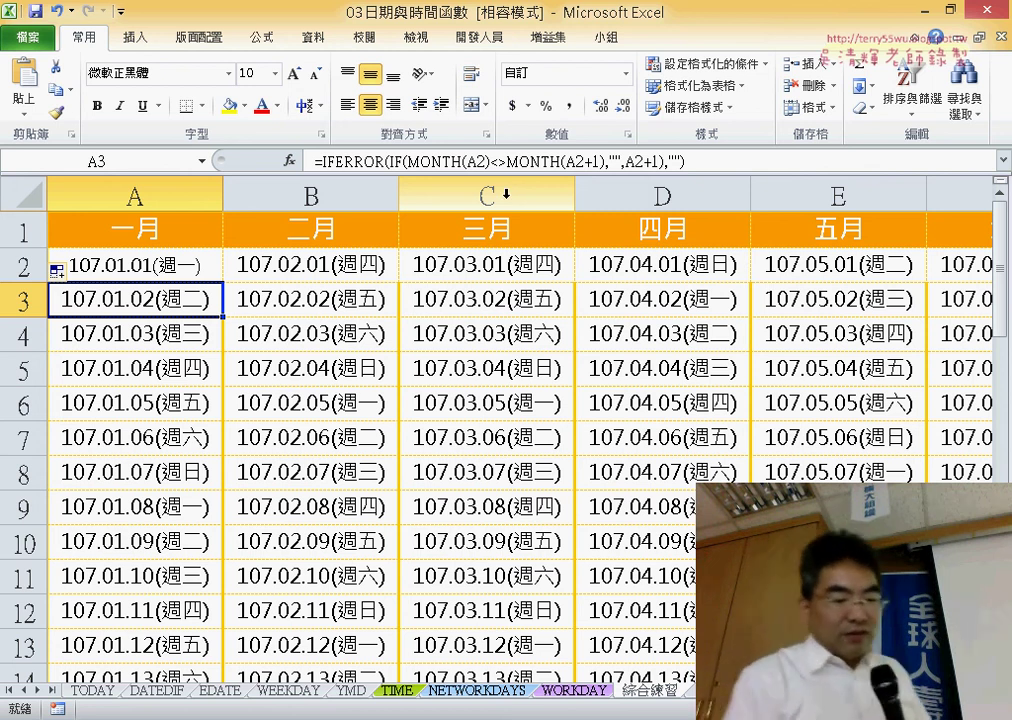
pyautogui.hotkey('ctrl', 'z')
pyautogui.hotkey('ctrl', 'z')
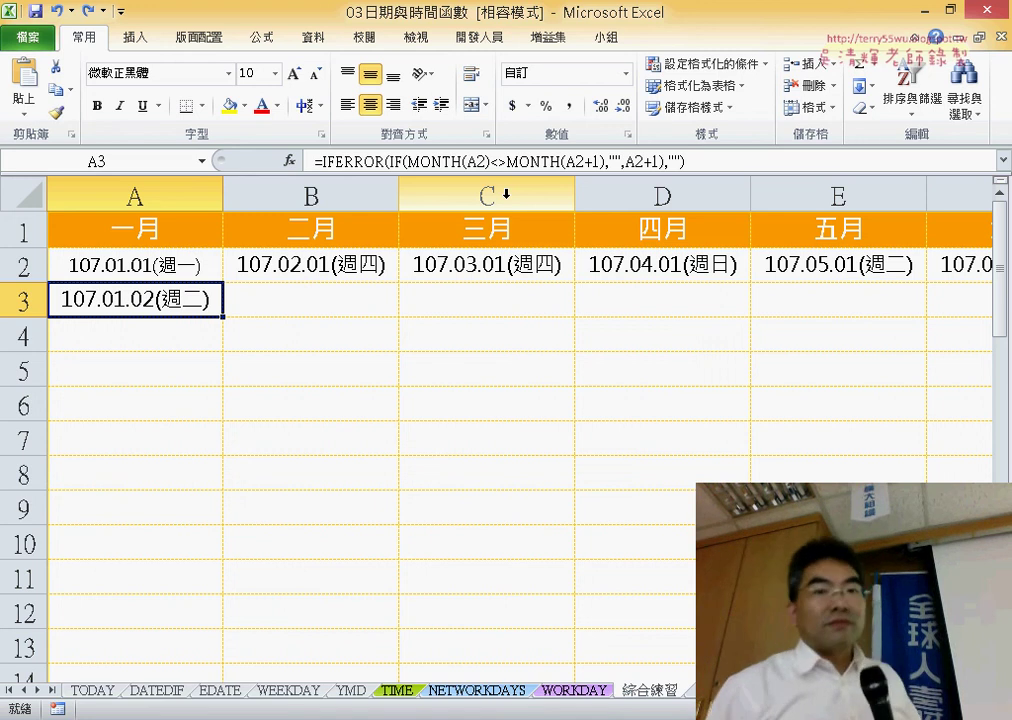
# Step: Inspect the starting date in A2 and the formulas in A3 and B2
pyautogui.click(145, 264)
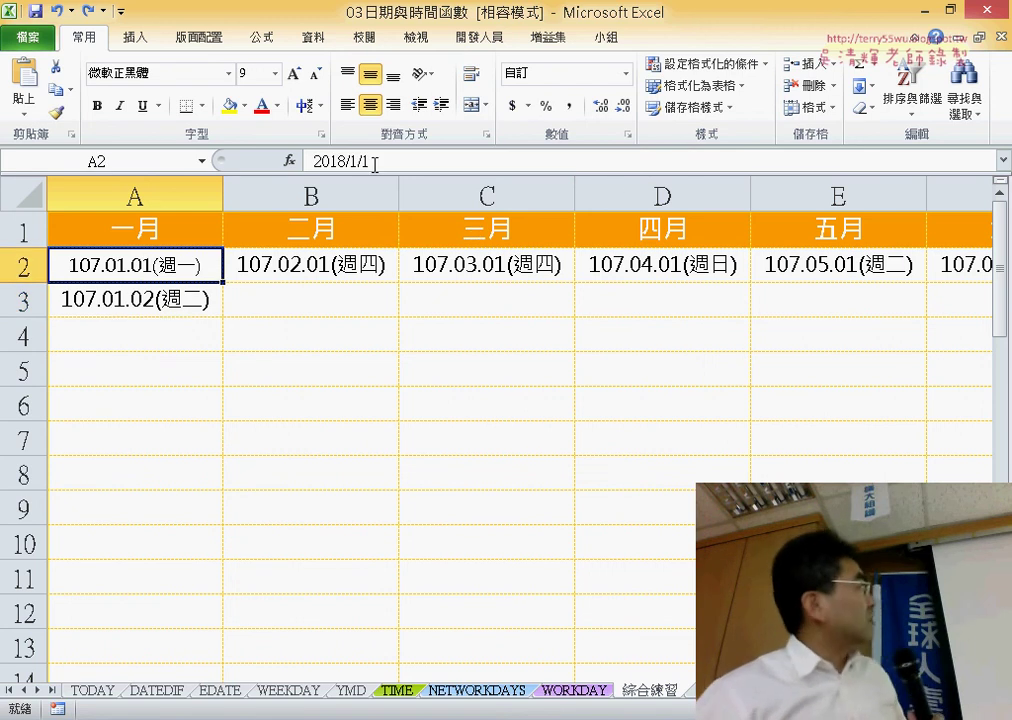
pyautogui.click(158, 303)
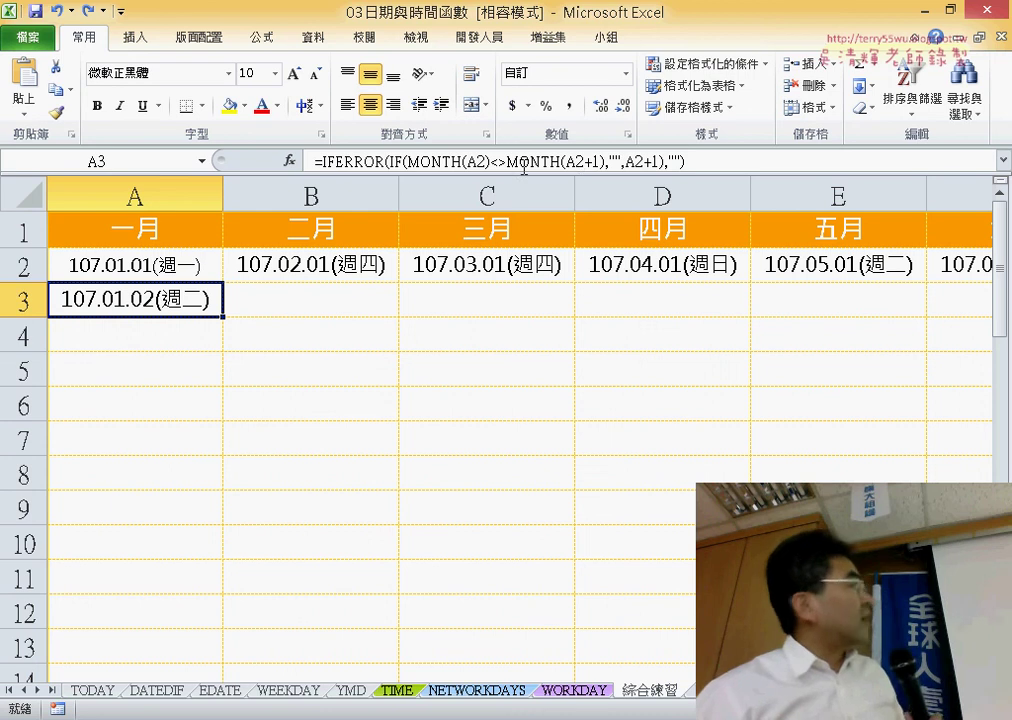
pyautogui.click(317, 266)
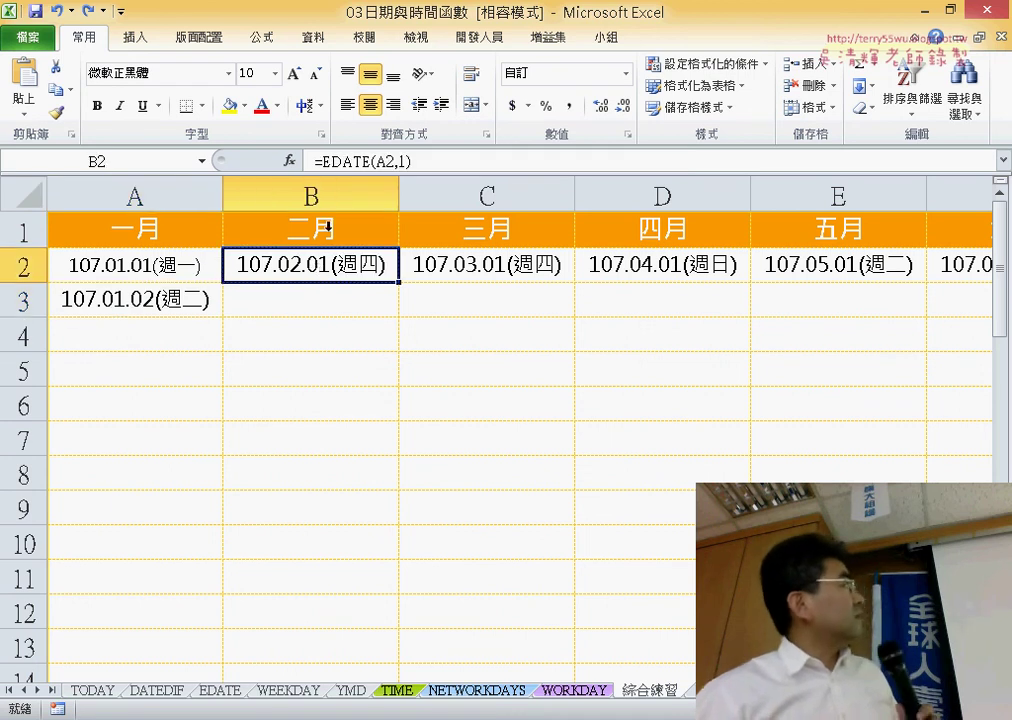
# Step: Open Function Arguments for B2's =EDATE(A2,1), showing Start_date A2 and Months 1
pyautogui.click(331, 160)
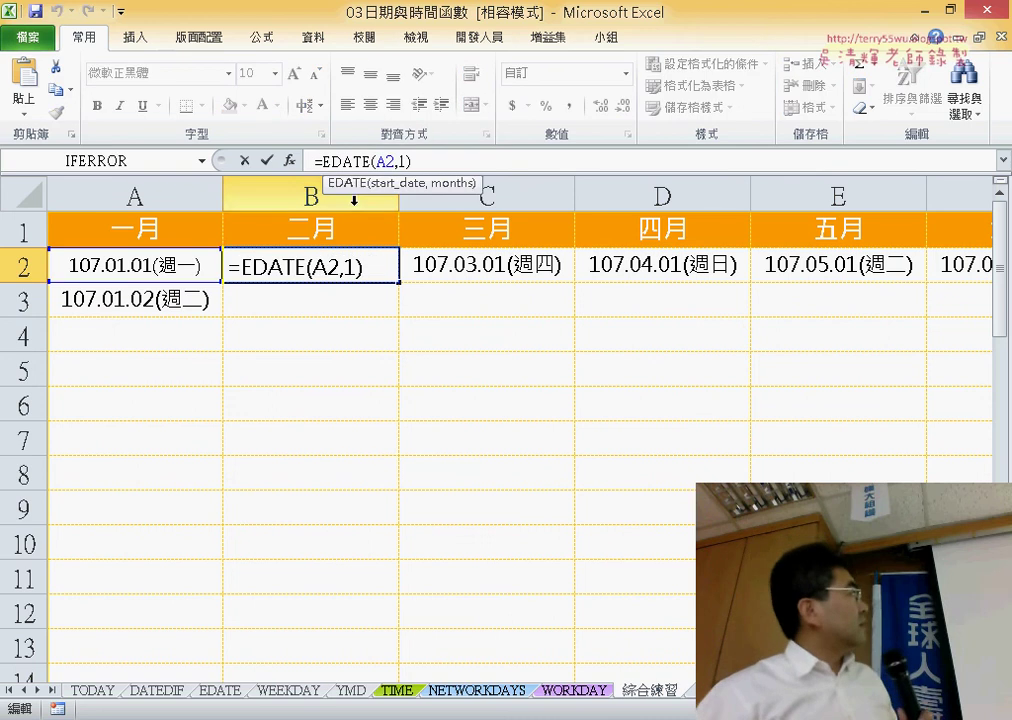
pyautogui.click(289, 161)
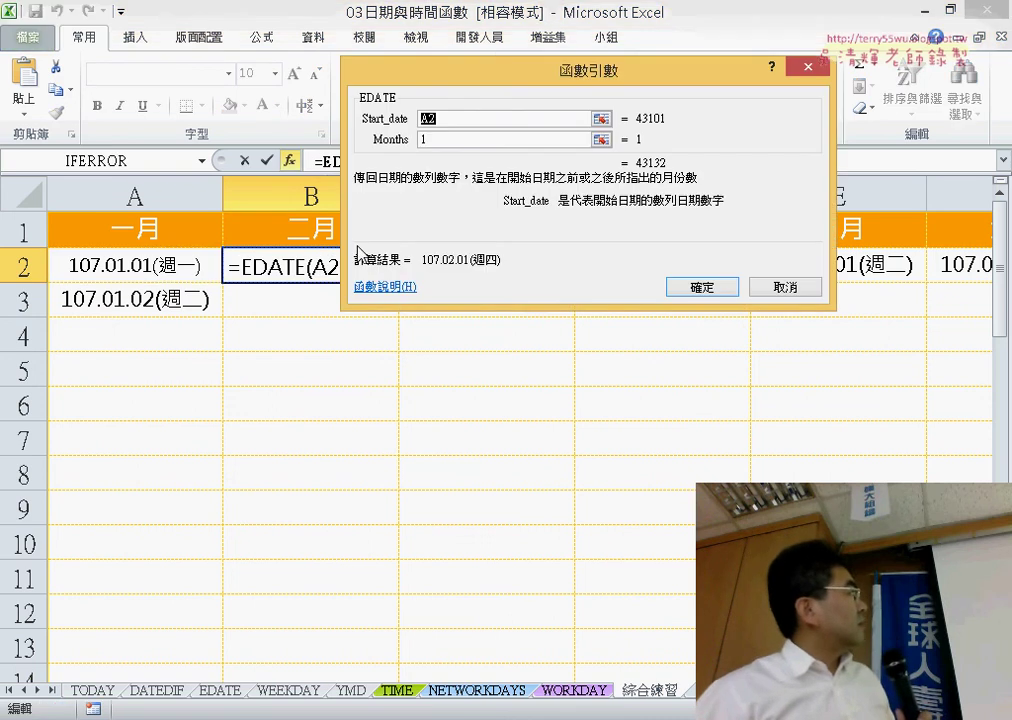
pyautogui.moveTo(500, 80); pyautogui.dragTo(398, 317)
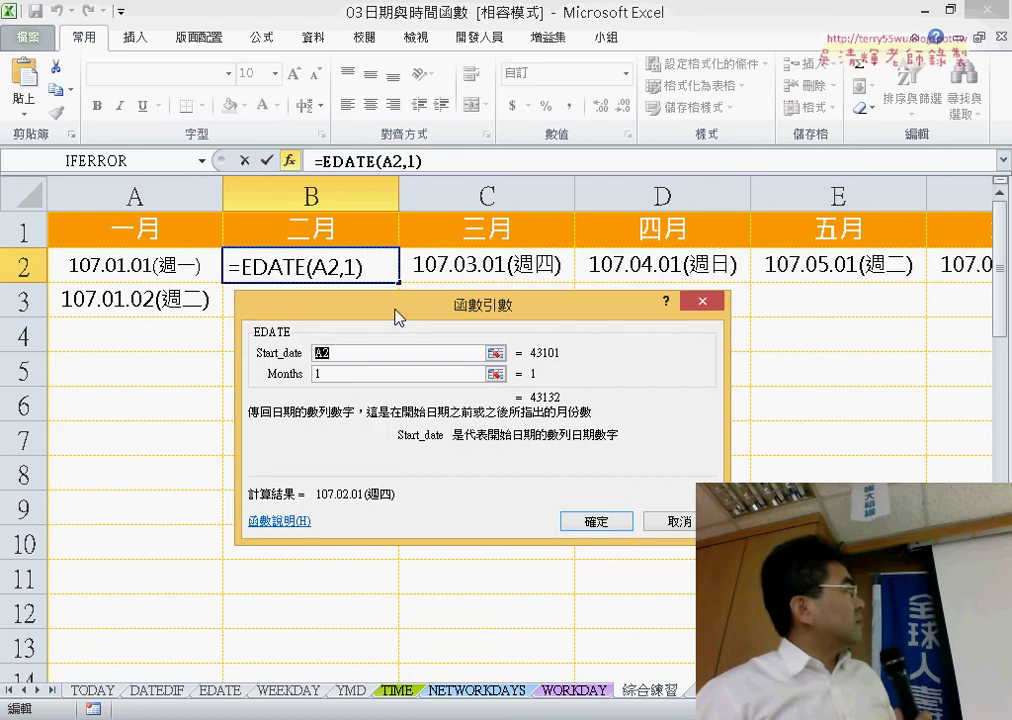
pyautogui.click(367, 376)
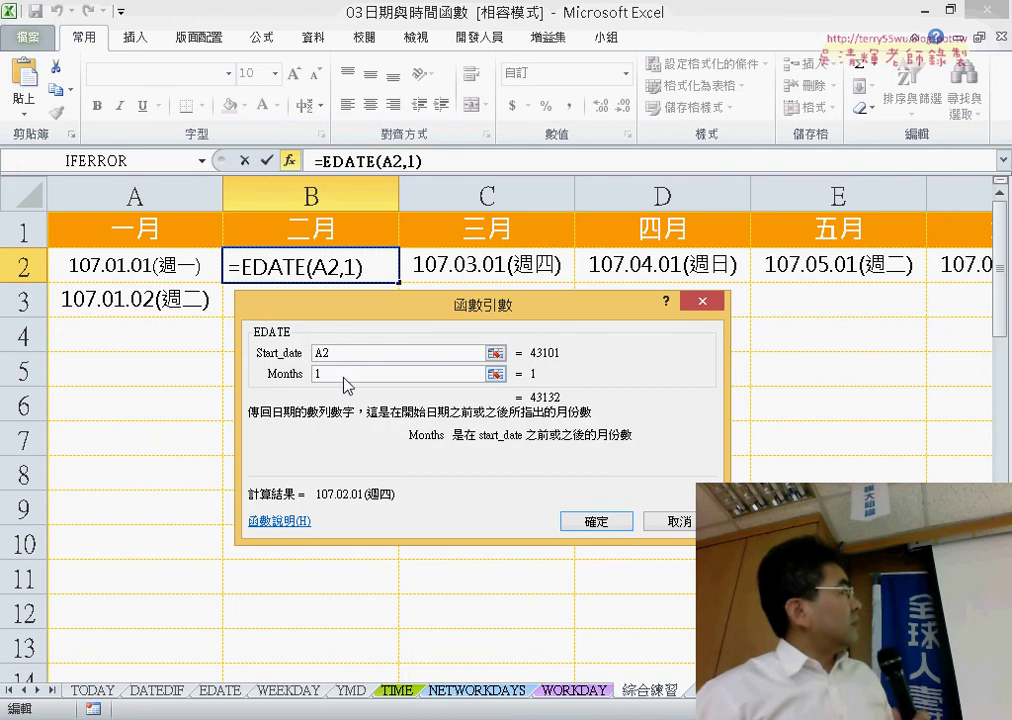